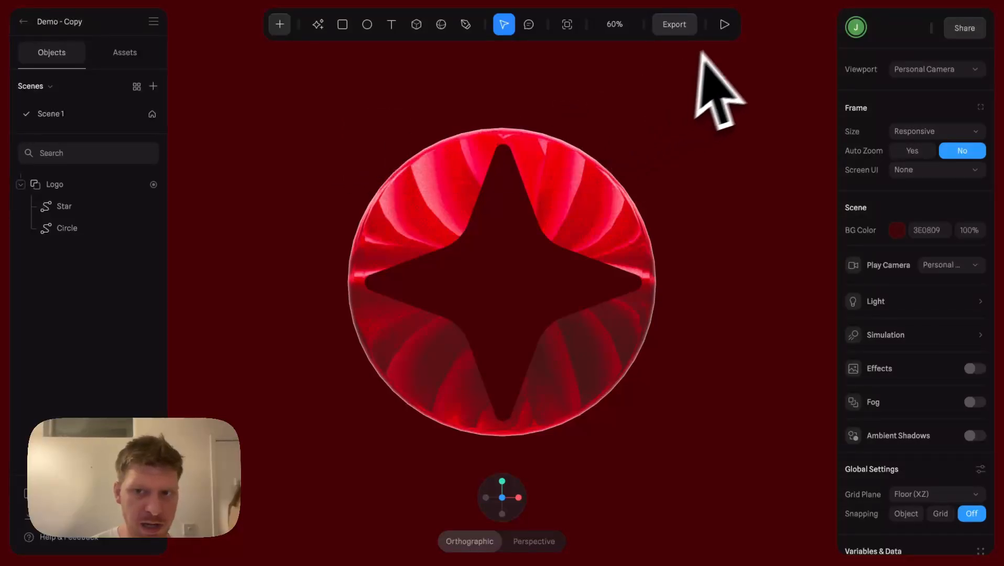
Play the star logo scene and the musync logo animation in preview mode
{"action": "left_click", "coordinate": [724, 24]}
{"action": "left_click", "coordinate": [583, 24]}
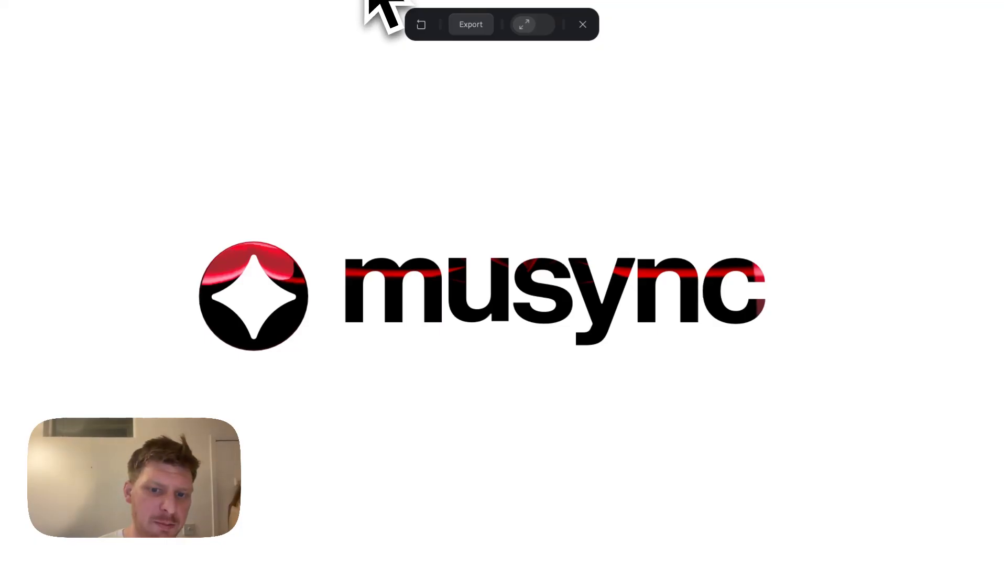
{"action": "left_click", "coordinate": [581, 25]}
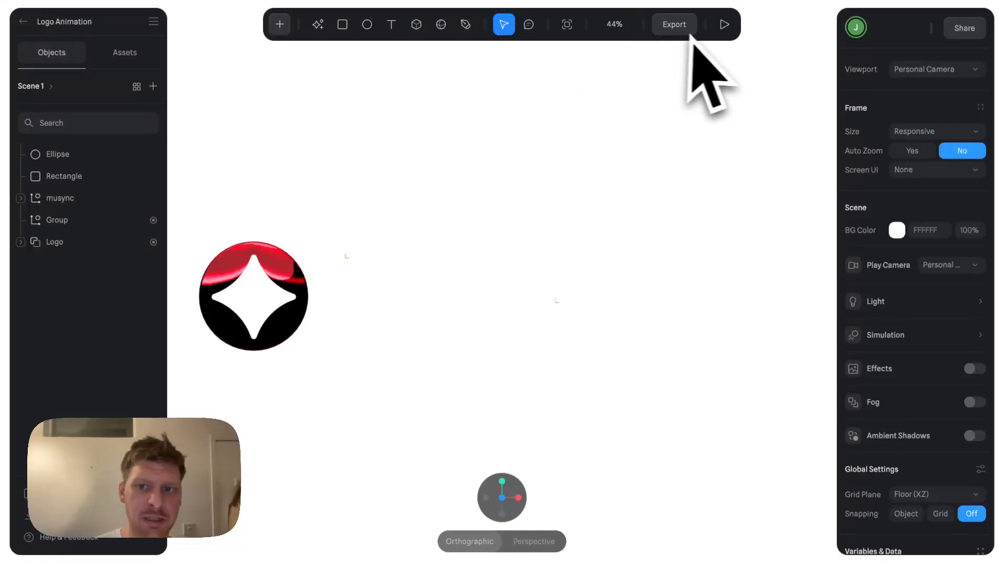
{"action": "left_click", "coordinate": [724, 24]}
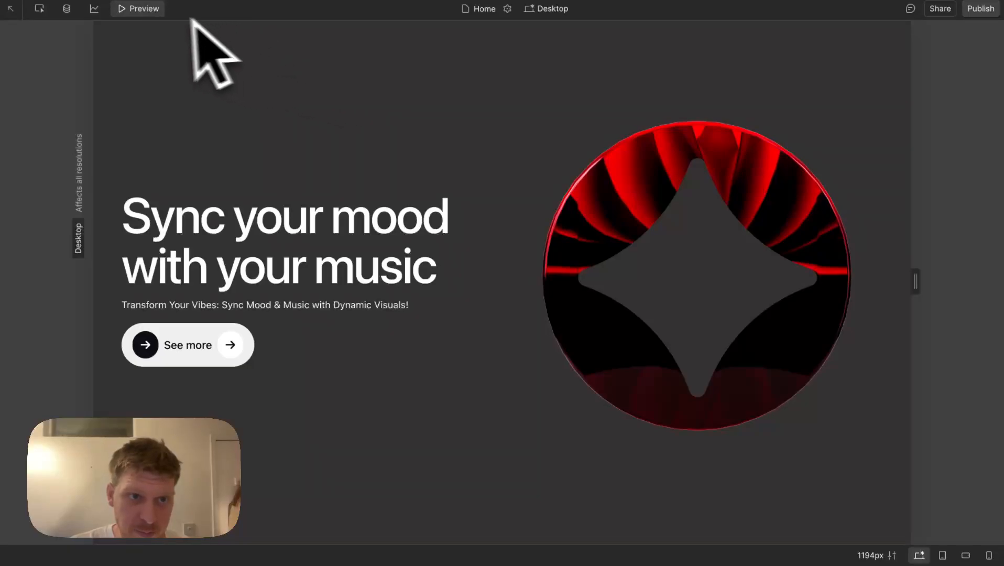
Leave the preview of the music site in Webflow and return to the dashboard
{"action": "left_click", "coordinate": [151, 10]}
{"action": "left_click", "coordinate": [151, 9]}
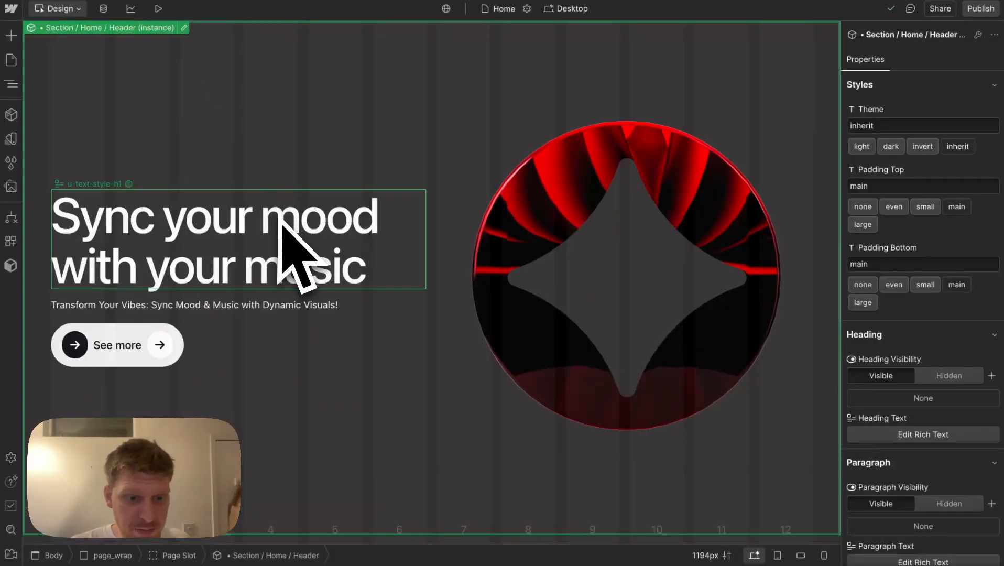
{"action": "left_click", "coordinate": [11, 9]}
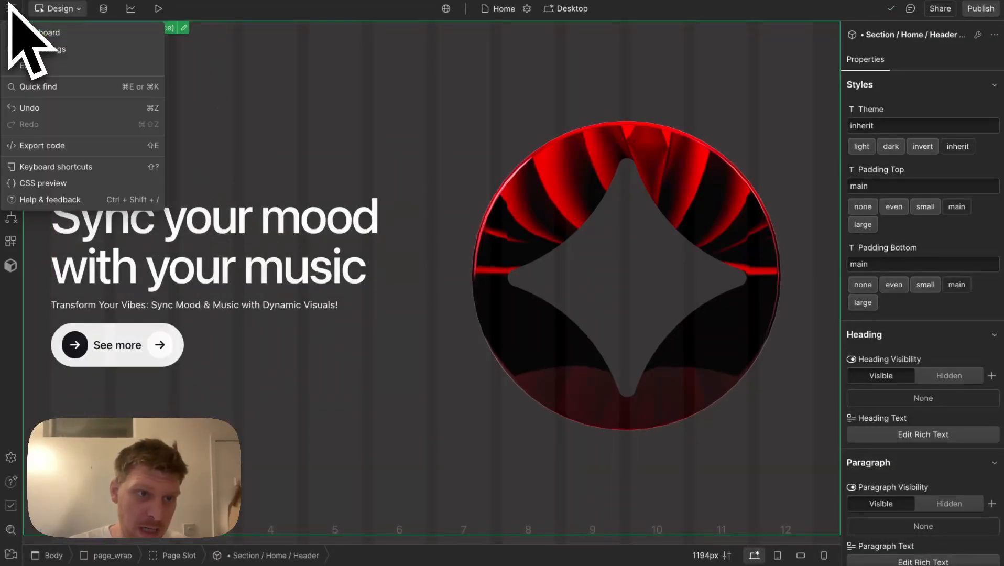
{"action": "left_click", "coordinate": [38, 32]}
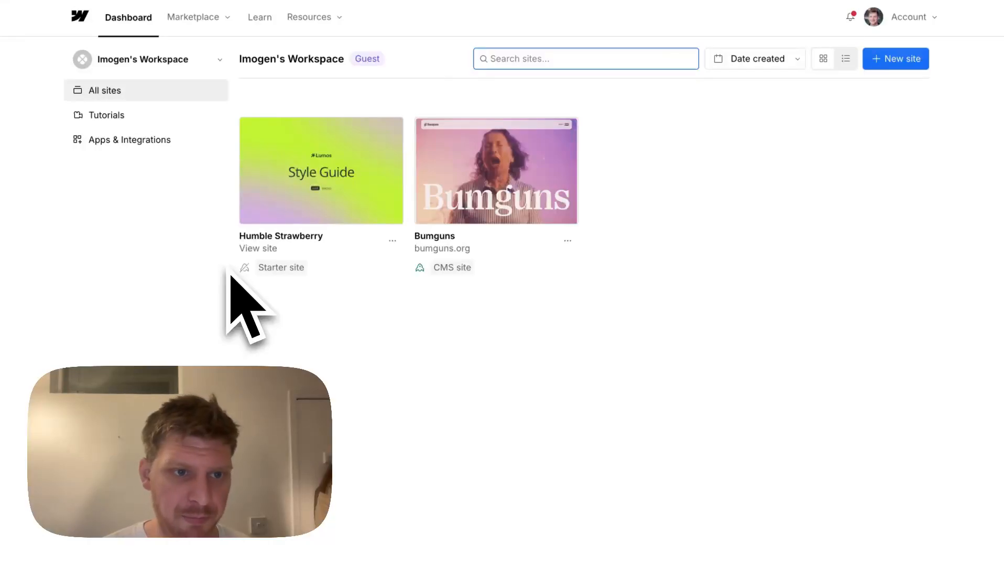
Switch to the owner's freelancer workspace and look through its sites
{"action": "left_click", "coordinate": [149, 69]}
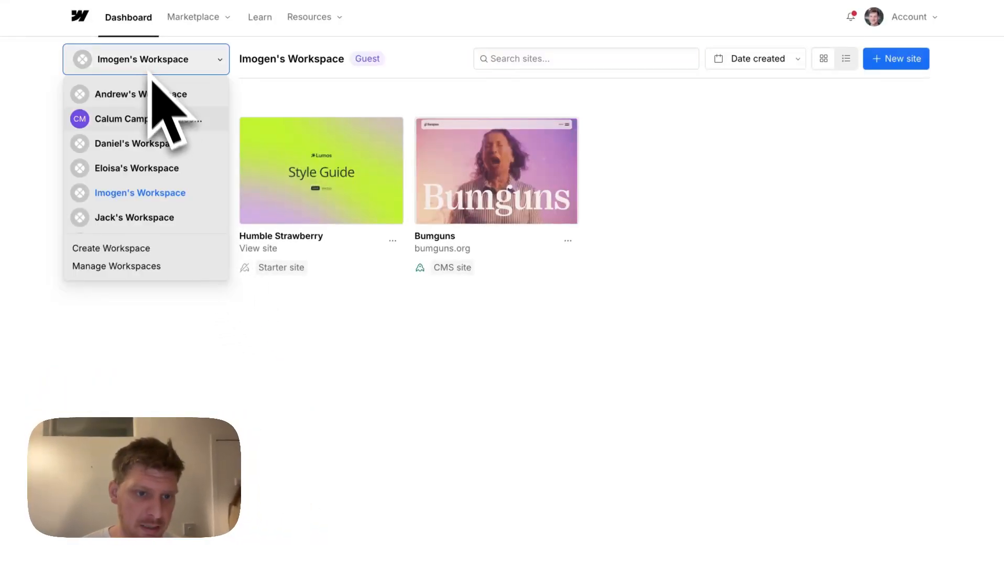
{"action": "left_click", "coordinate": [159, 218]}
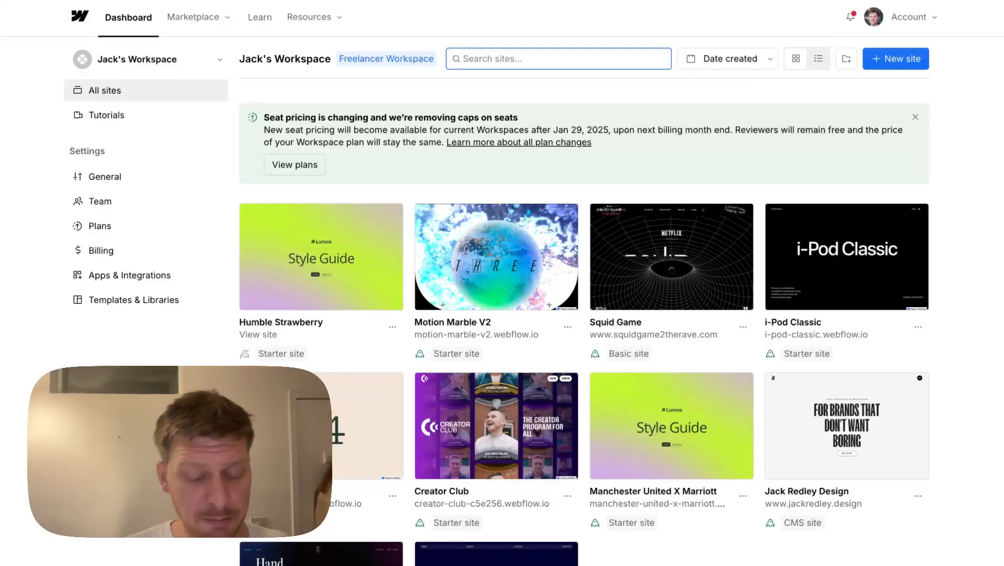
{"action": "mouse_move", "coordinate": [244, 234]}
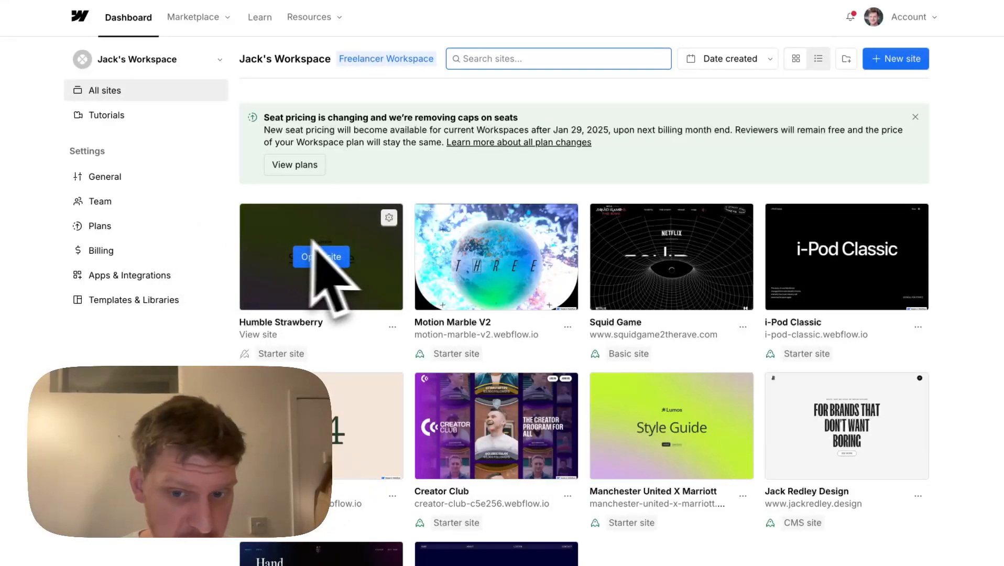
{"action": "scroll", "coordinate": [419, 315], "scroll_direction": "down", "scroll_amount": 3}
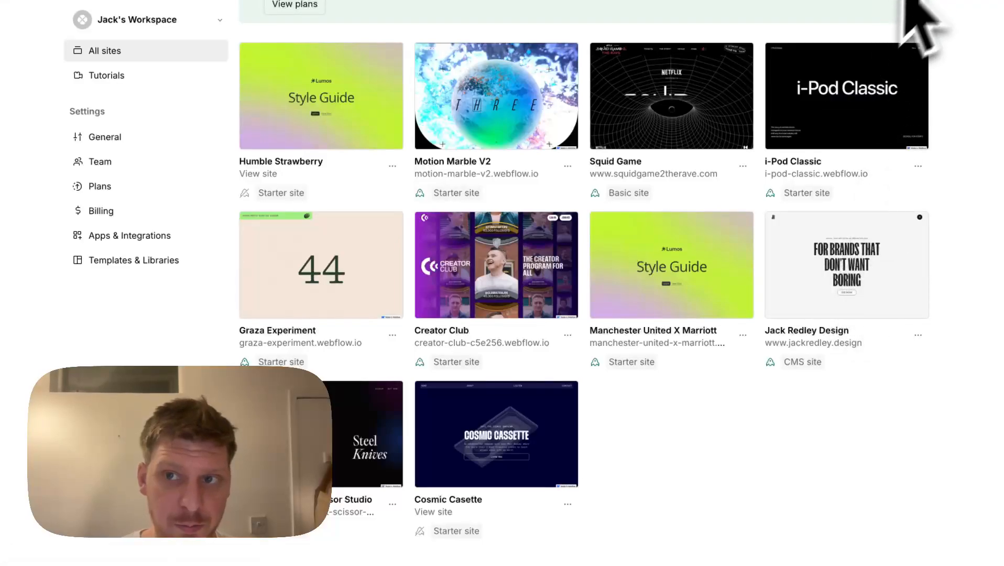
Open the designer's portfolio website in a new browser tab and review its homepage down to the articles section
{"action": "left_click", "coordinate": [933, 0]}
{"action": "type", "text": "jack"}
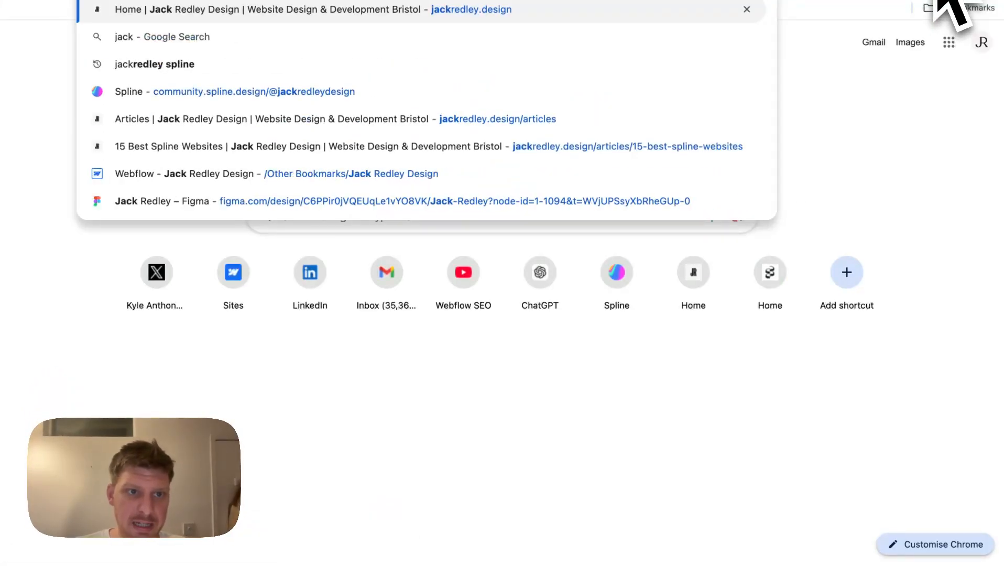
{"action": "key", "text": "Return"}
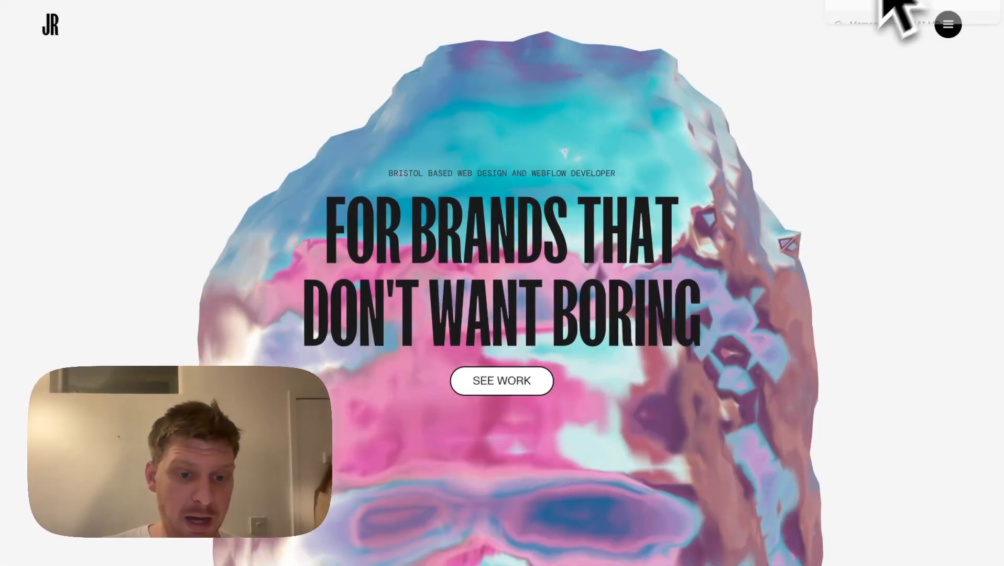
{"action": "scroll", "coordinate": [734, 273], "scroll_direction": "down", "scroll_amount": 5}
{"action": "scroll", "coordinate": [709, 307], "scroll_direction": "down", "scroll_amount": 15}
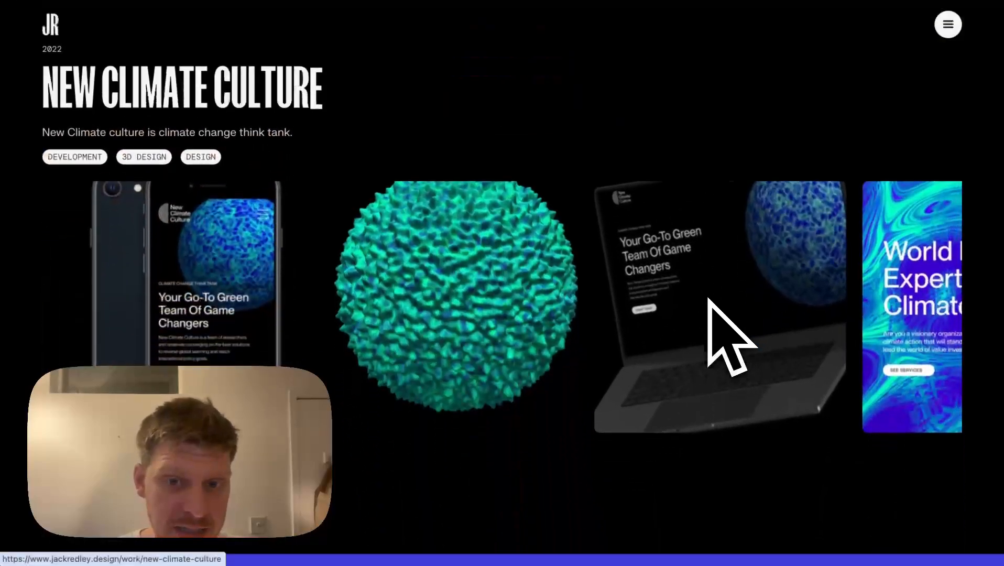
{"action": "scroll", "coordinate": [709, 297], "scroll_direction": "down", "scroll_amount": 12}
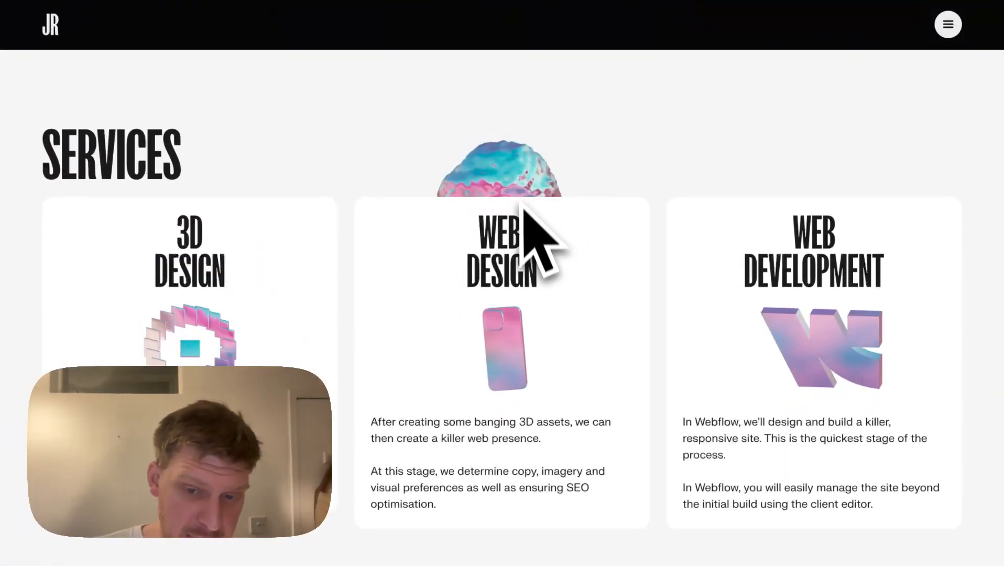
{"action": "scroll", "coordinate": [529, 236], "scroll_direction": "down", "scroll_amount": 3}
{"action": "scroll", "coordinate": [540, 257], "scroll_direction": "down", "scroll_amount": 12}
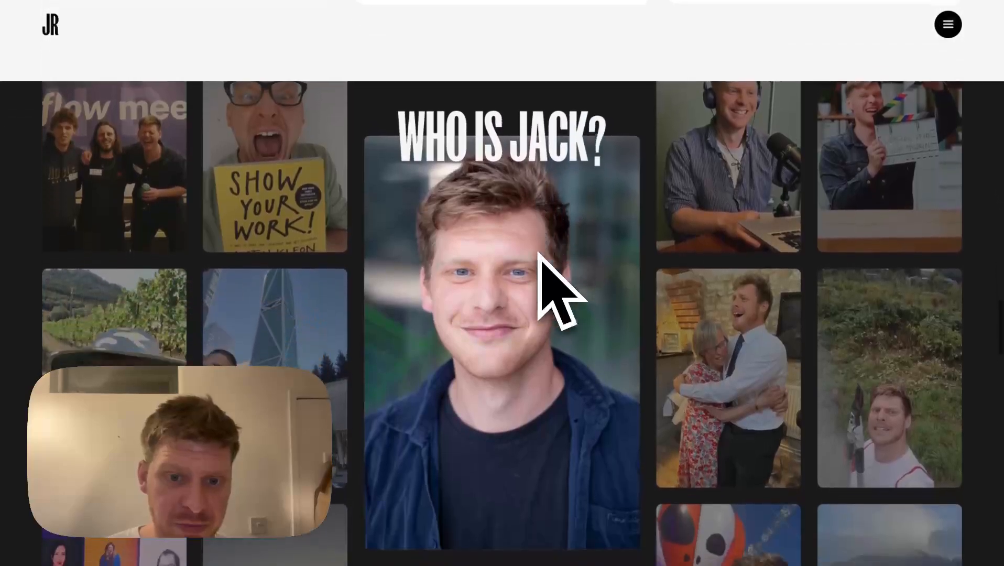
{"action": "scroll", "coordinate": [544, 275], "scroll_direction": "down", "scroll_amount": 9}
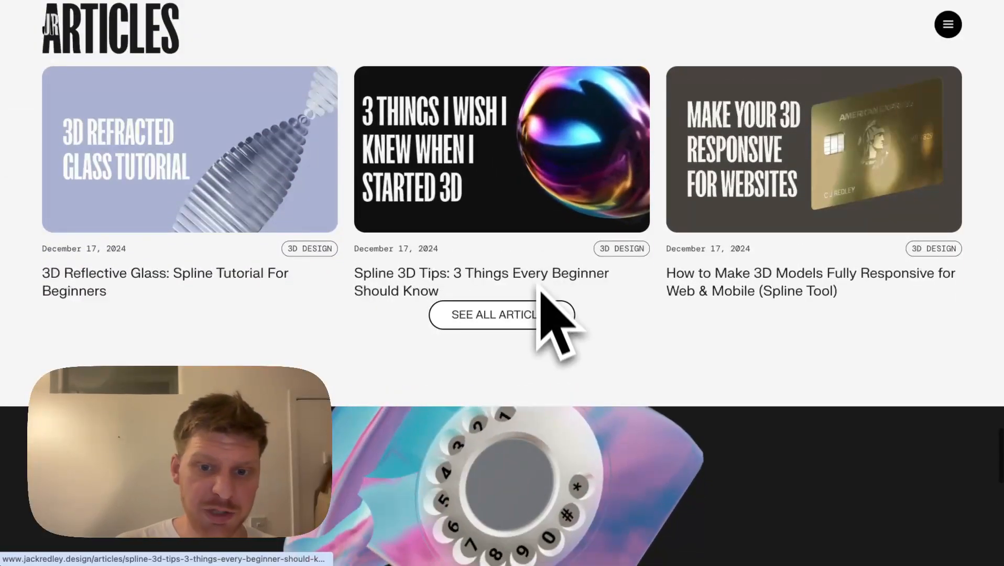
Open the full list of articles on the portfolio site and browse the 3D design tutorials
{"action": "left_click", "coordinate": [538, 317]}
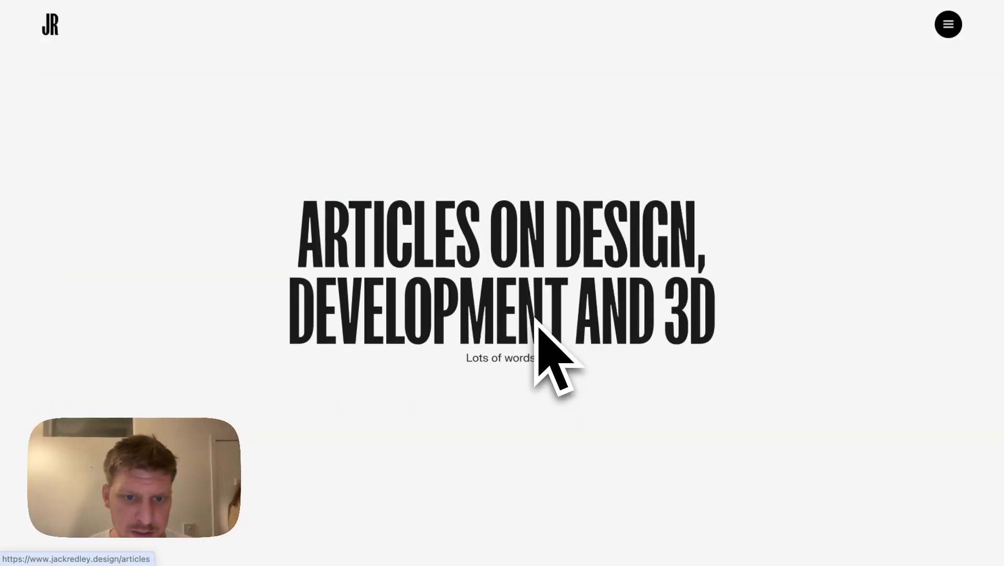
{"action": "scroll", "coordinate": [537, 320], "scroll_direction": "down", "scroll_amount": 20}
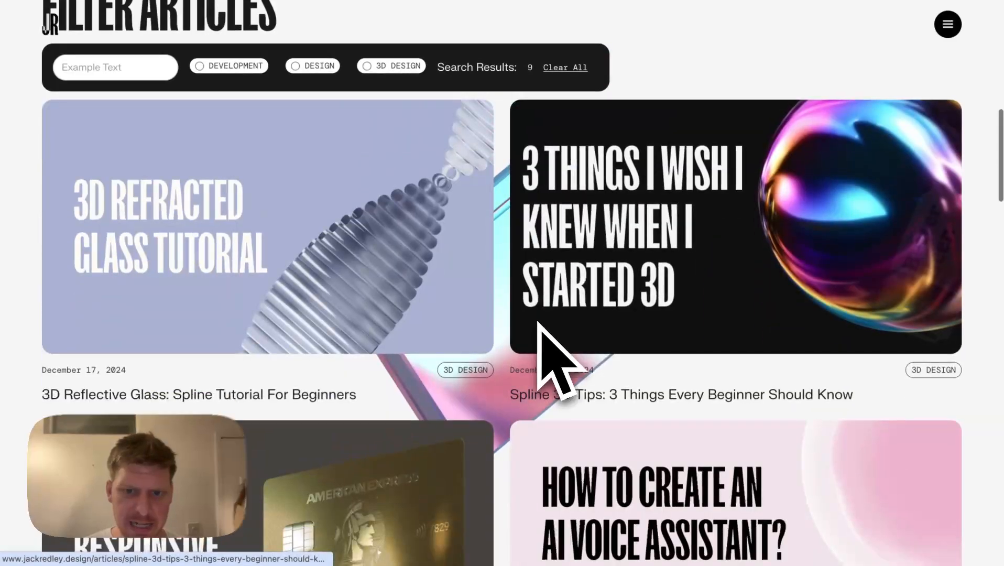
{"action": "scroll", "coordinate": [545, 348], "scroll_direction": "up", "scroll_amount": 20}
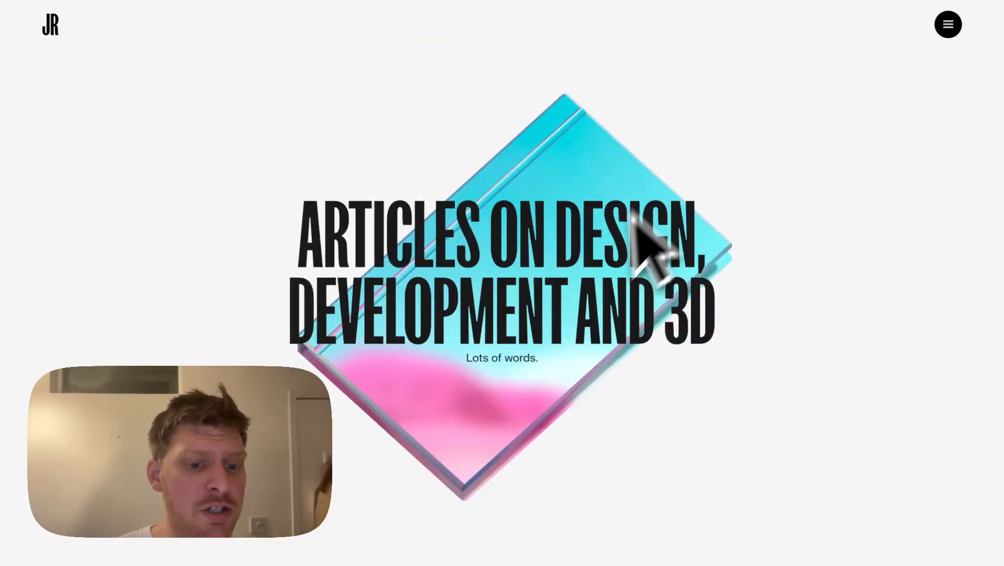
Revisit the open musync and star logo scenes in Spline, and return to the Webflow dashboard's site list
{"action": "left_click", "coordinate": [387, 0]}
{"action": "left_click", "coordinate": [349, 0]}
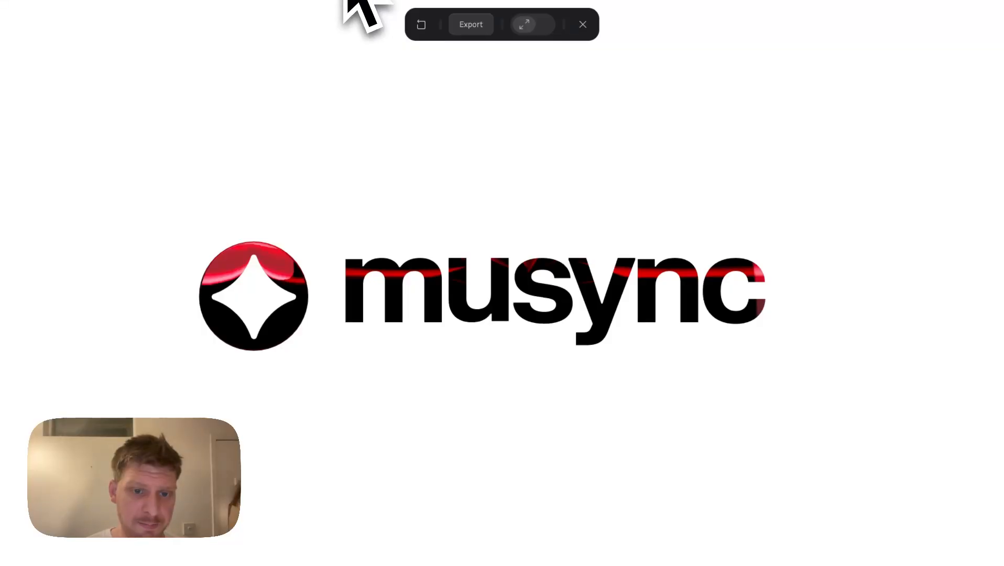
{"action": "left_click", "coordinate": [304, 0]}
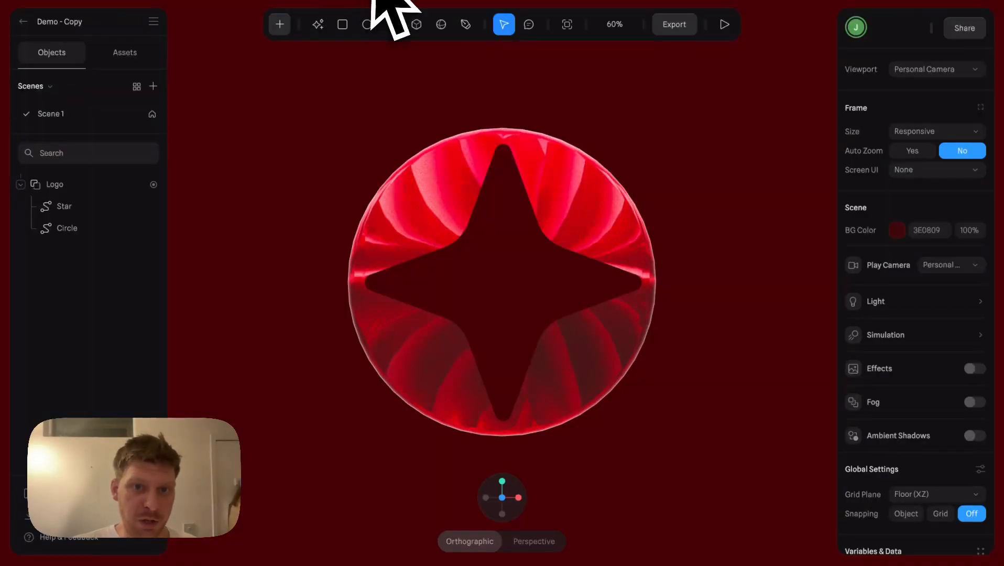
{"action": "left_click", "coordinate": [445, 0]}
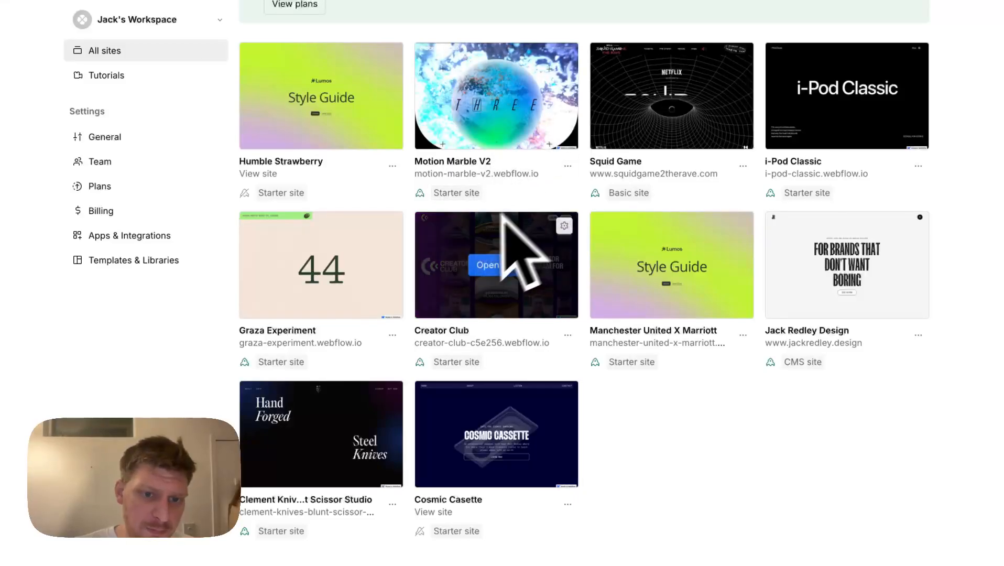
{"action": "scroll", "coordinate": [501, 216], "scroll_direction": "up", "scroll_amount": 3}
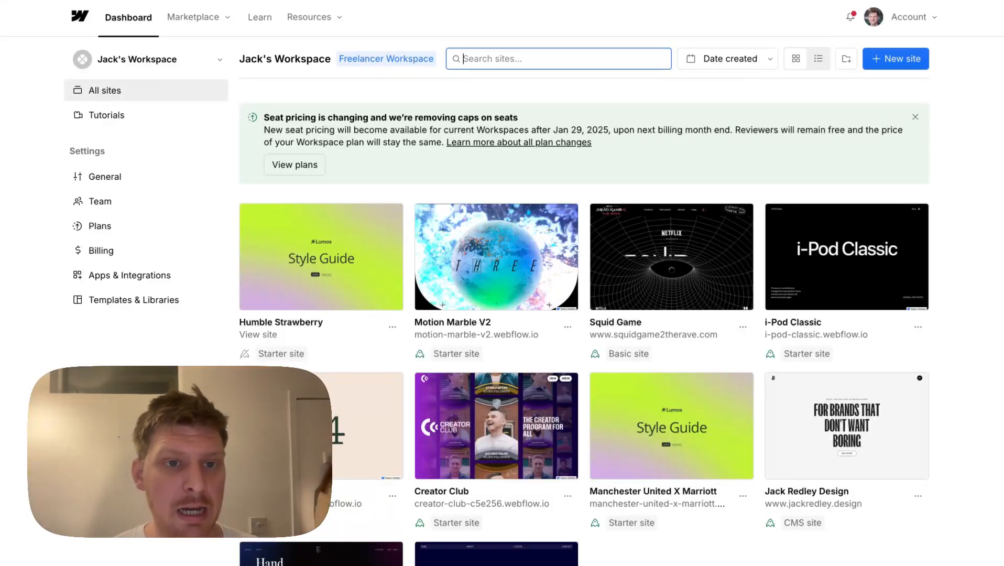
Open the Motion Marble website in a new browser tab
{"action": "key", "text": "super+t"}
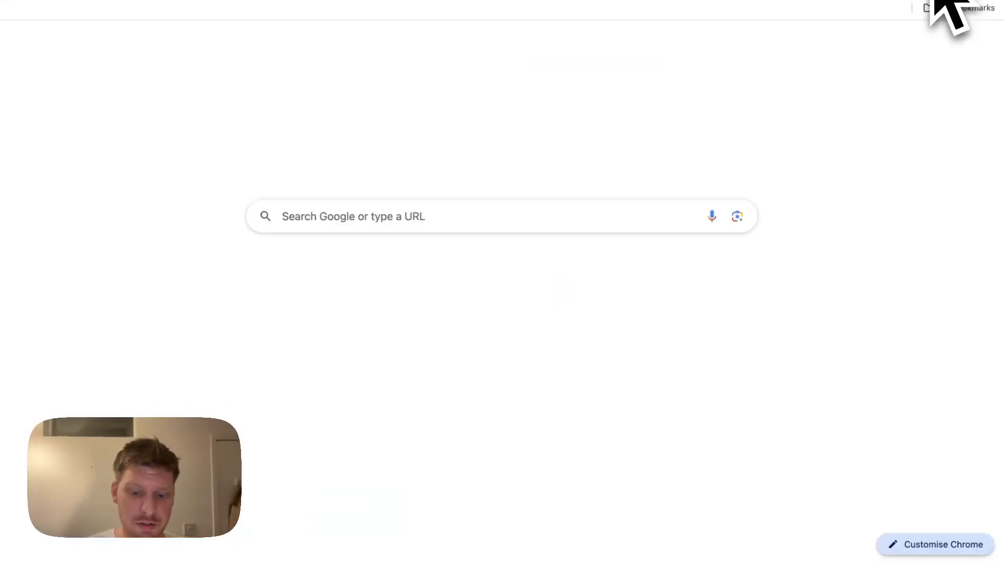
{"action": "type", "text": "moit"}
{"action": "key", "text": "BackSpace"}
{"action": "key", "text": "BackSpace"}
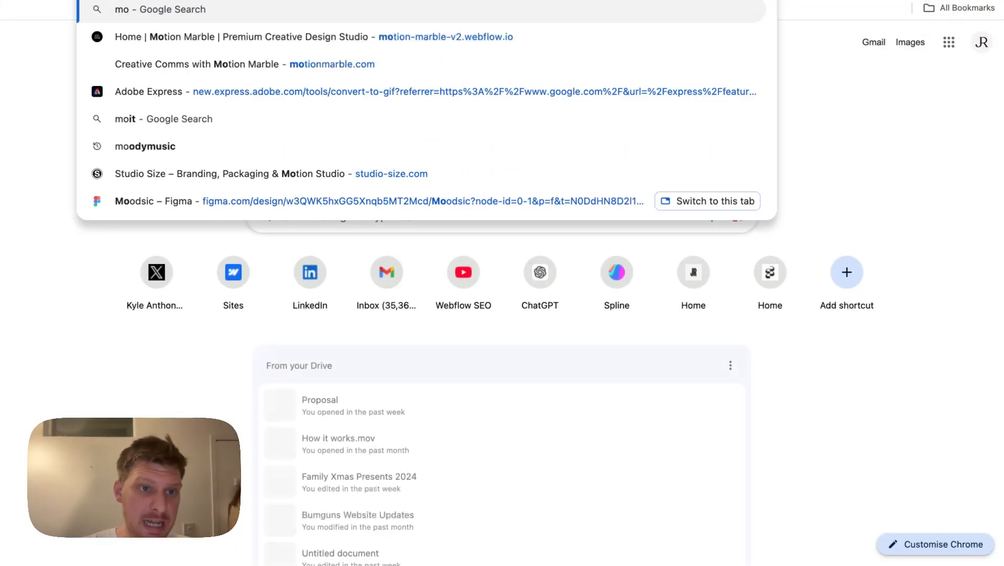
{"action": "type", "text": "tion"}
{"action": "key", "text": "Return"}
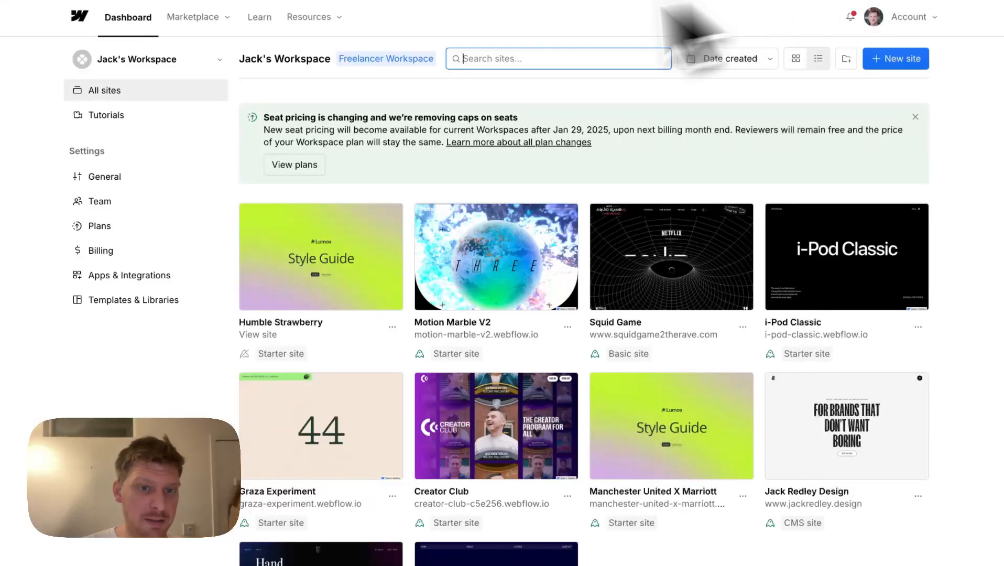
Switch the Webflow dashboard to the guest workspace with two sites and open the Humble Strawberry site in the Designer
{"action": "left_click", "coordinate": [157, 63]}
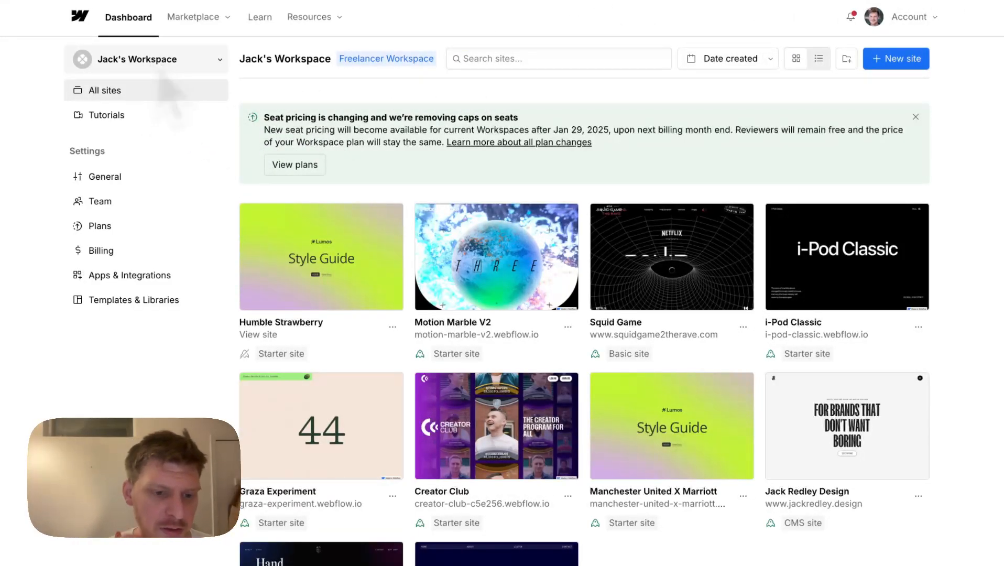
{"action": "left_click", "coordinate": [198, 66]}
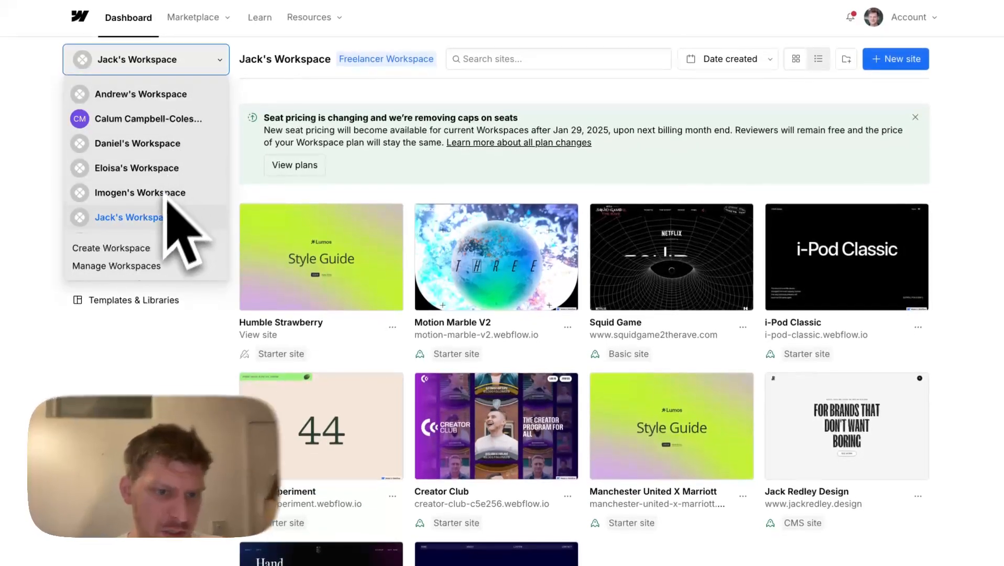
{"action": "scroll", "coordinate": [152, 168], "scroll_direction": "down", "scroll_amount": 1}
{"action": "left_click", "coordinate": [151, 162]}
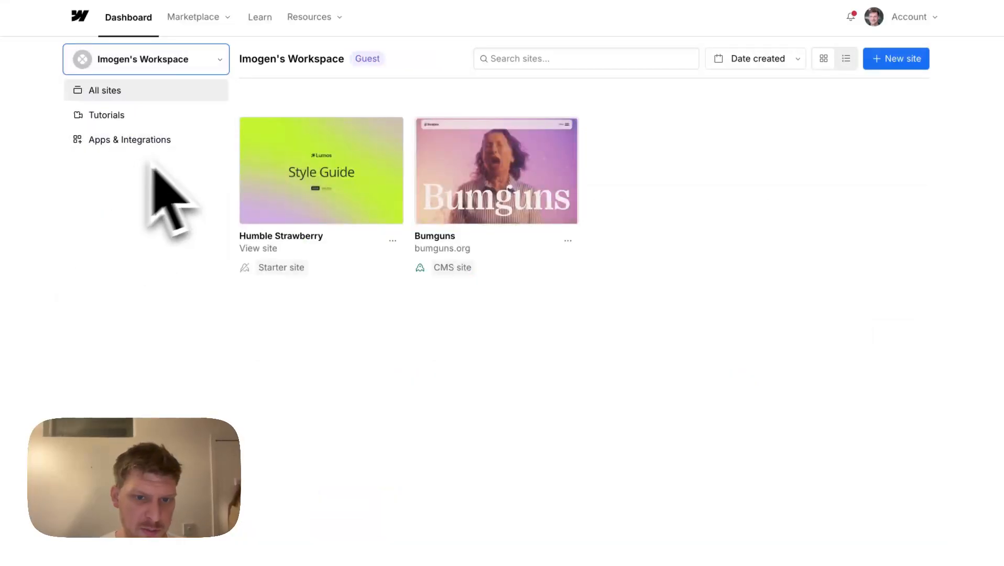
{"action": "left_click", "coordinate": [309, 173]}
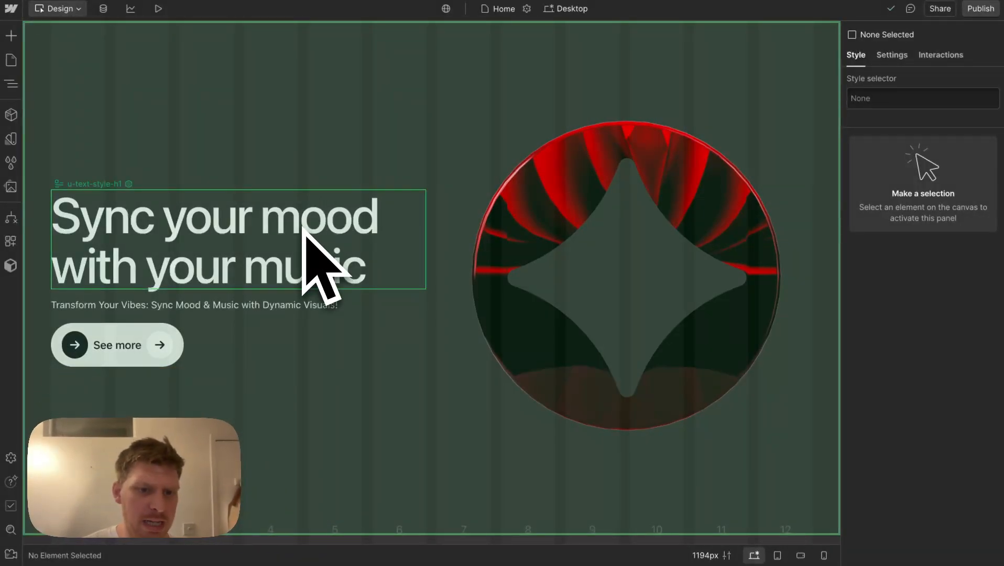
Select the home header section, preview the page, and return to design mode
{"action": "left_click", "coordinate": [311, 209]}
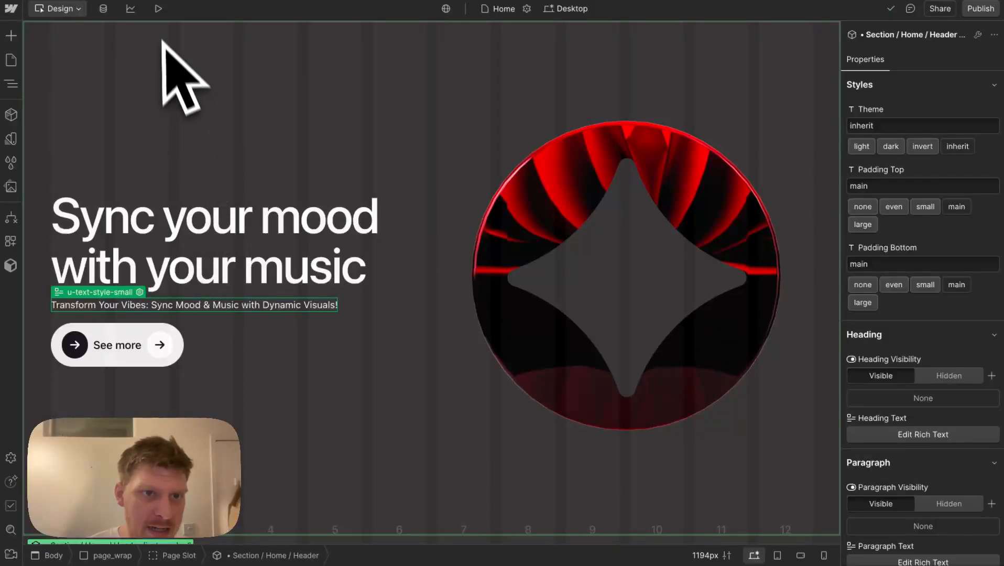
{"action": "left_click", "coordinate": [158, 9]}
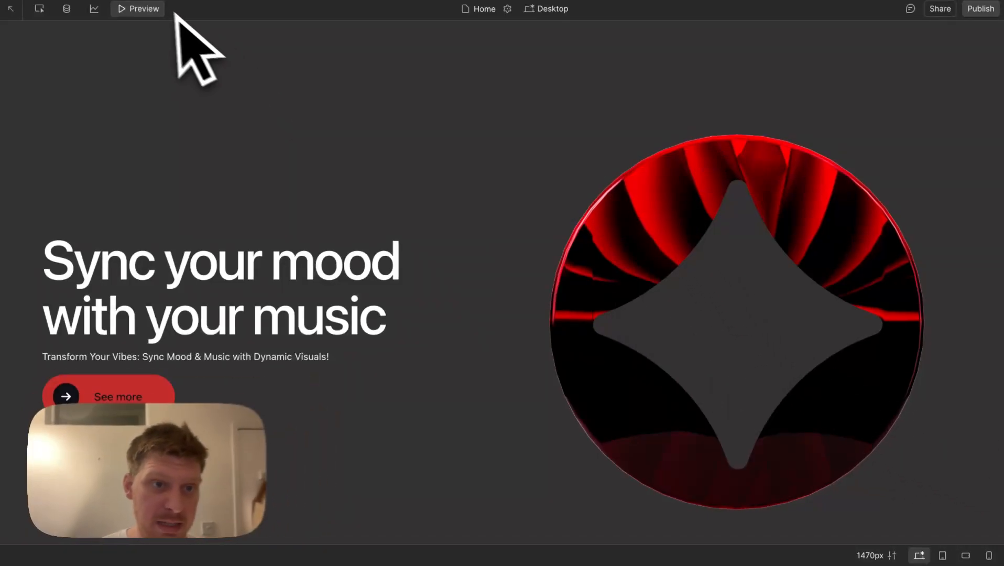
{"action": "left_click", "coordinate": [155, 11]}
Enter the Section / Home / Header component, and go back to the Home page from the page list
{"action": "double_click", "coordinate": [531, 234]}
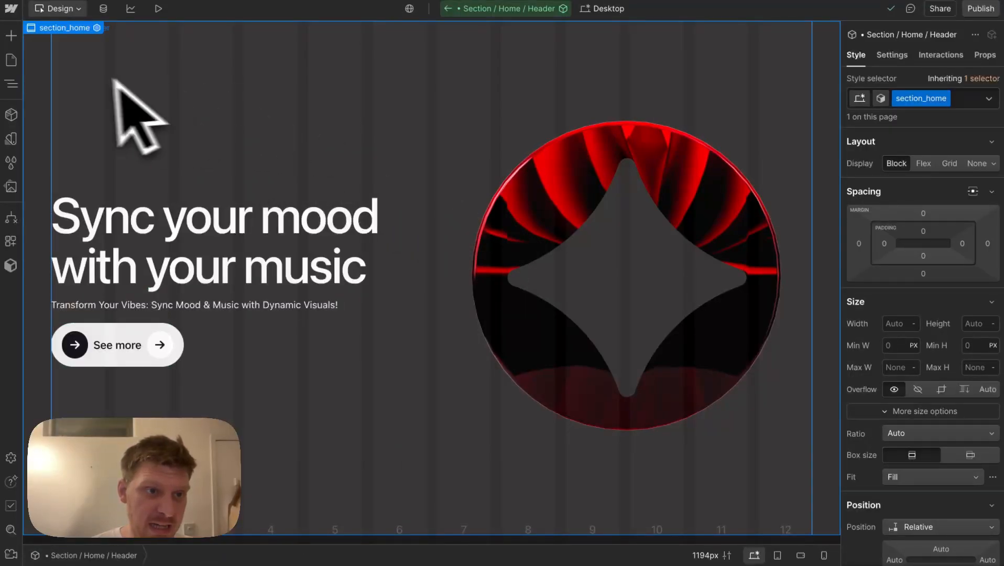
{"action": "left_click", "coordinate": [11, 60]}
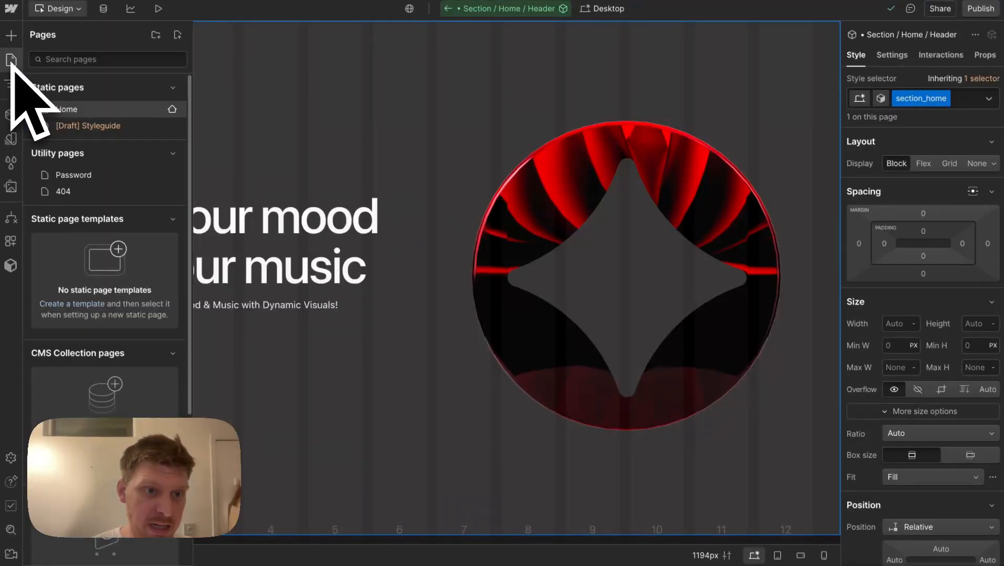
{"action": "left_click", "coordinate": [72, 110]}
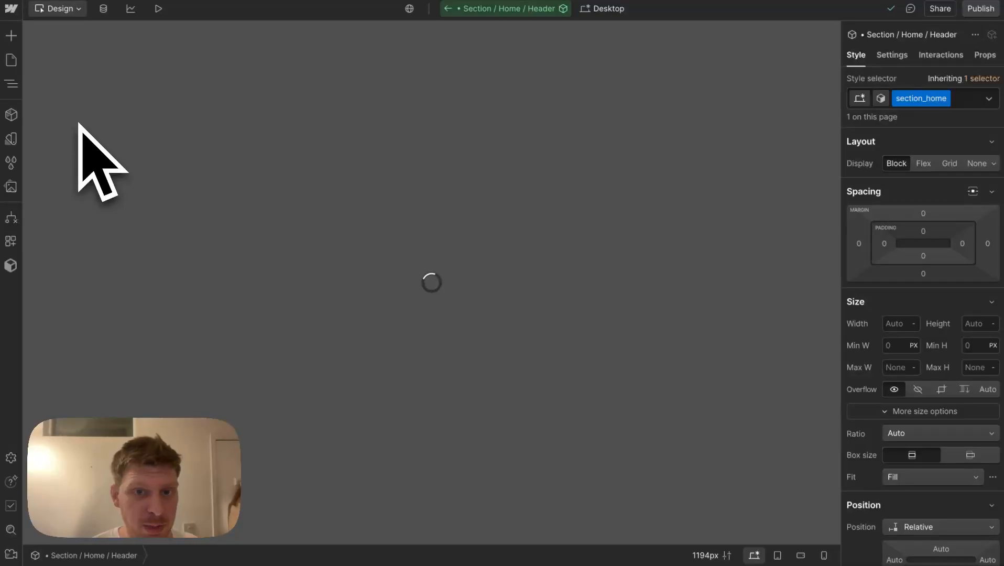
Look through the Styleguide page's typography and grid utility classes, and return to the workspace dashboard
{"action": "scroll", "coordinate": [412, 388], "scroll_direction": "down", "scroll_amount": 20}
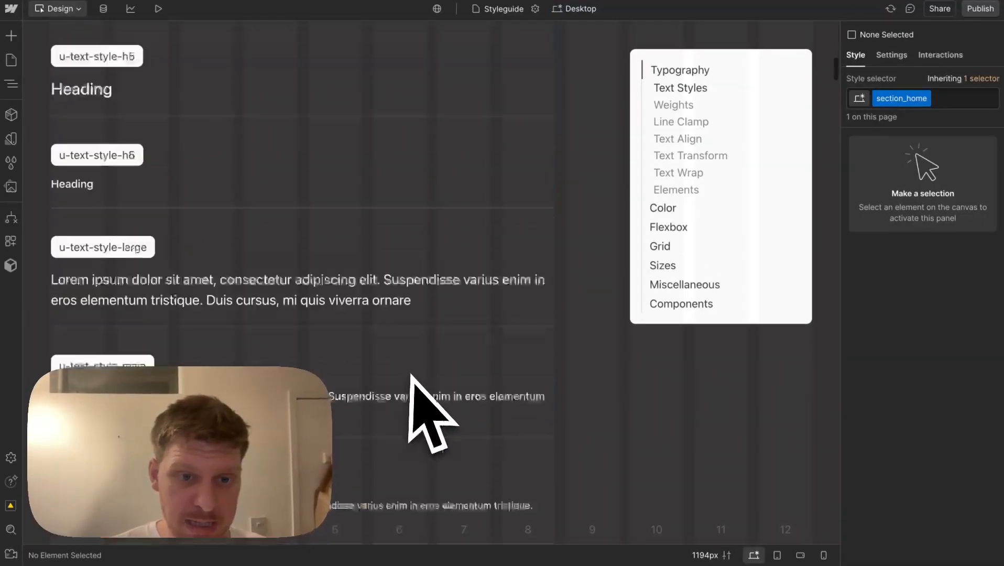
{"action": "scroll", "coordinate": [412, 375], "scroll_direction": "down", "scroll_amount": 20}
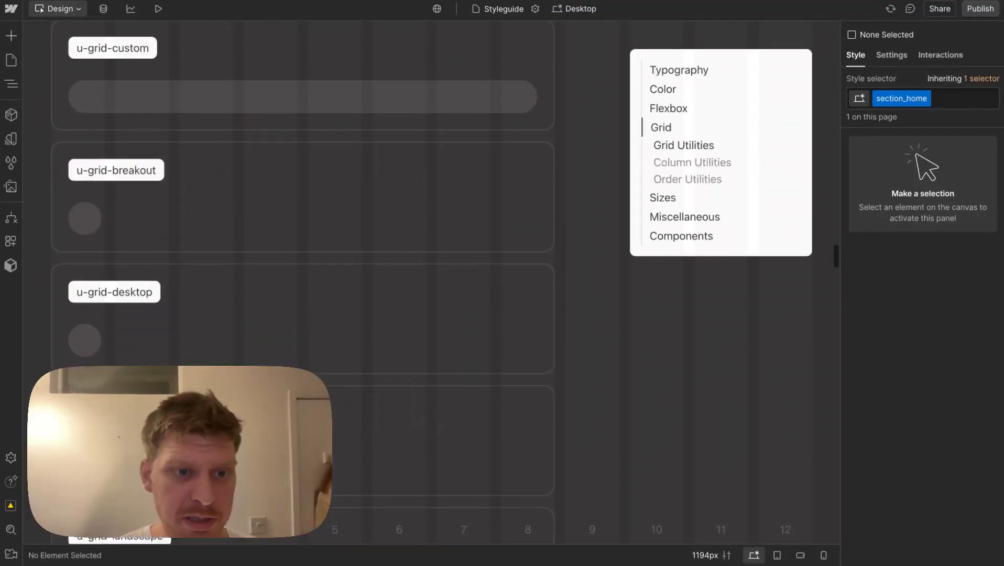
{"action": "scroll", "coordinate": [412, 376], "scroll_direction": "up", "scroll_amount": 20}
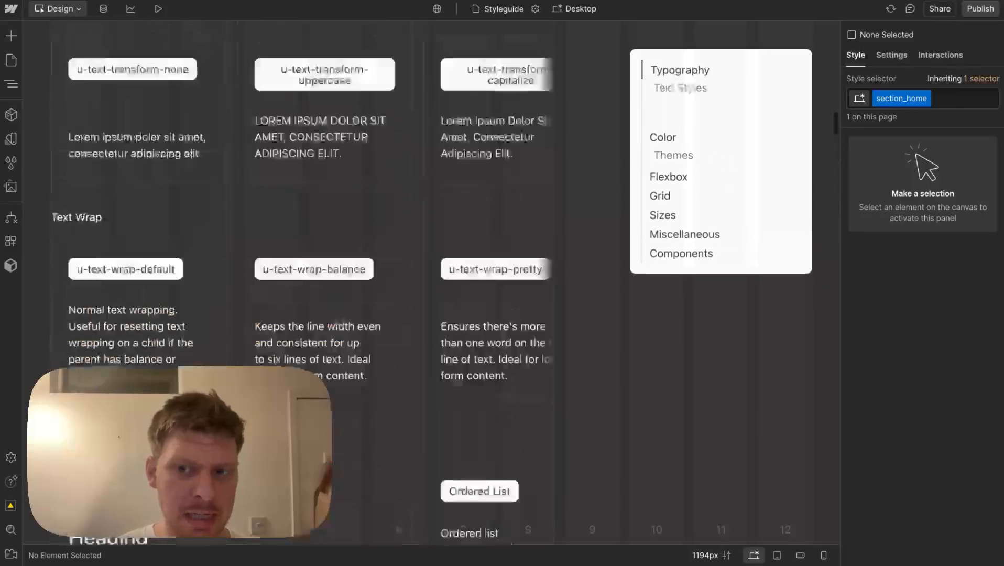
{"action": "left_click", "coordinate": [13, 9]}
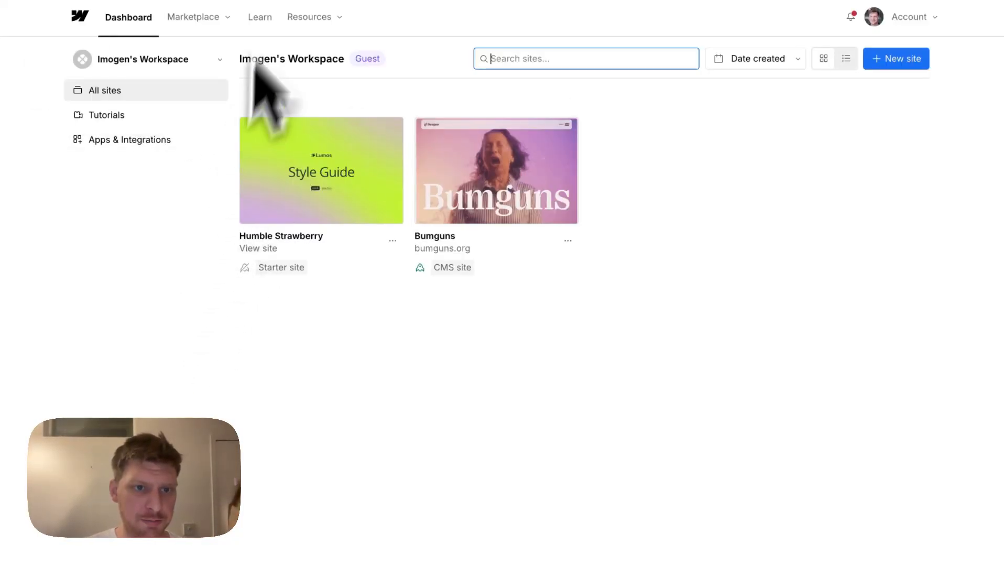
Open the Made in Webflow showcase and search it for "lumos v2"
{"action": "left_click", "coordinate": [215, 15]}
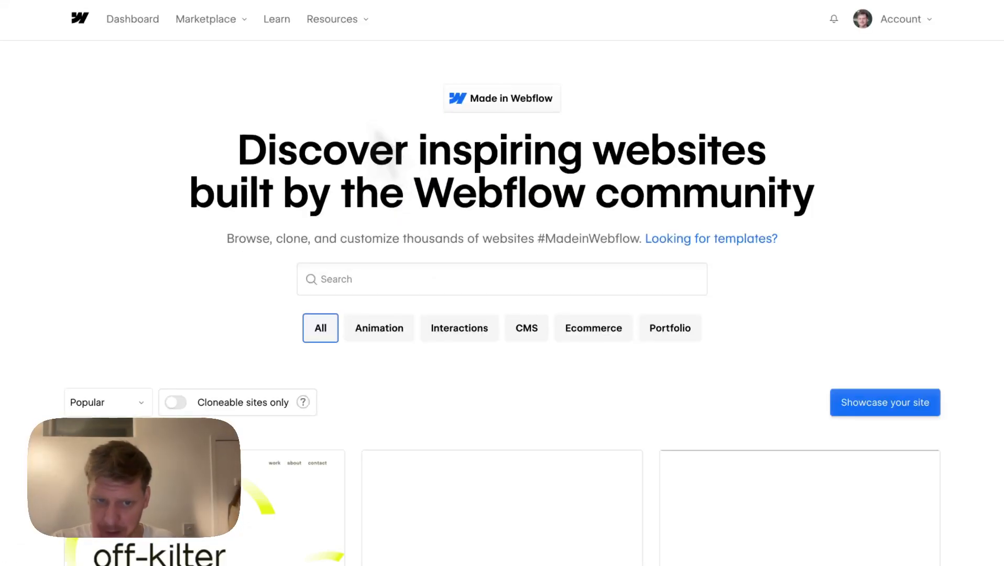
{"action": "left_click", "coordinate": [404, 283]}
{"action": "type", "text": "lumo"}
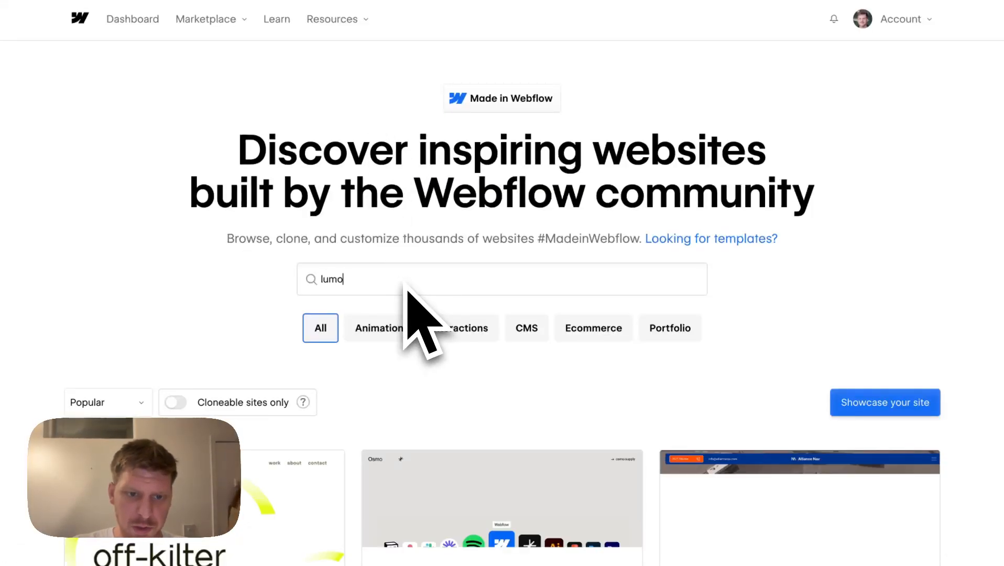
{"action": "type", "text": "s v2"}
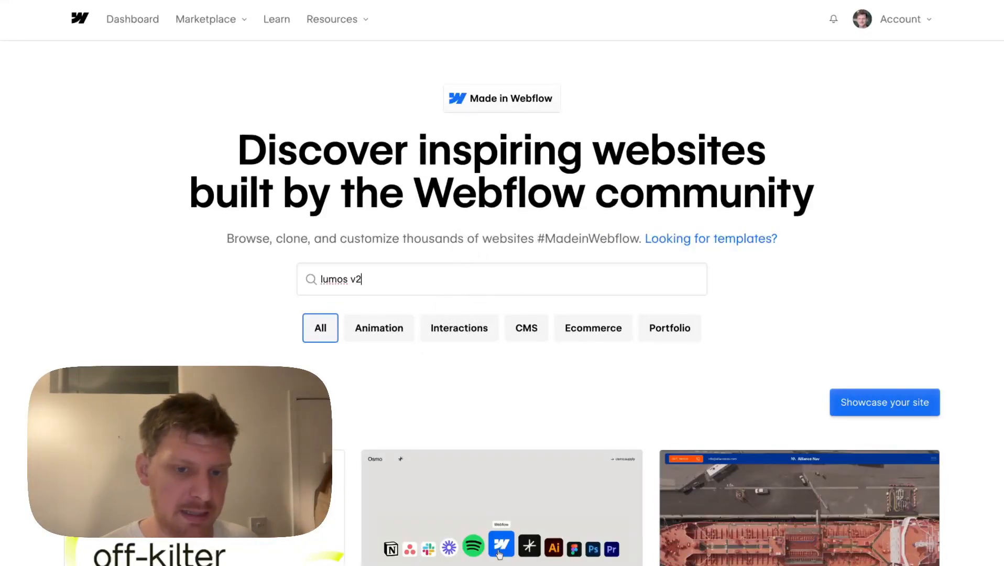
{"action": "scroll", "coordinate": [459, 242], "scroll_direction": "down", "scroll_amount": 8}
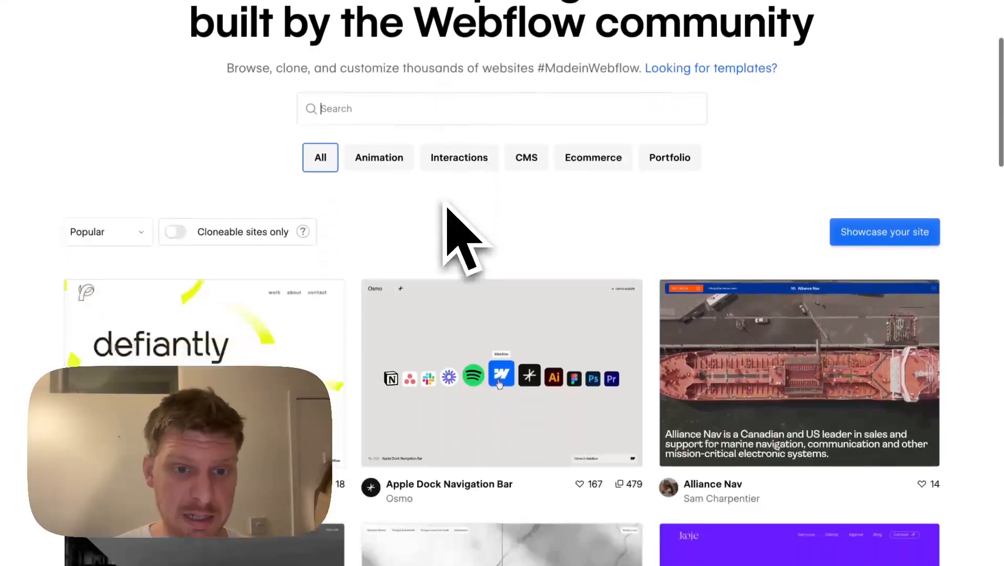
{"action": "scroll", "coordinate": [459, 235], "scroll_direction": "up", "scroll_amount": 8}
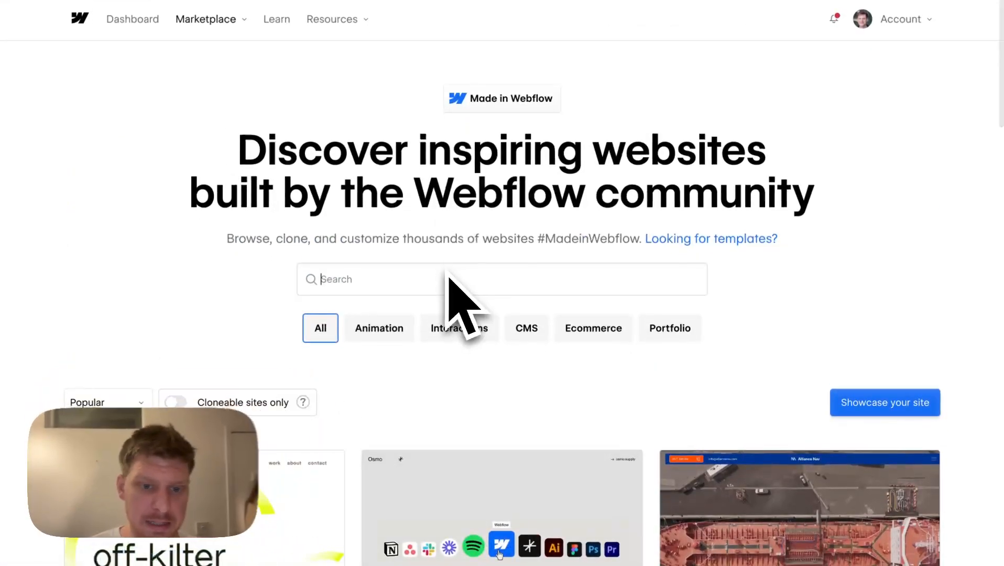
Repeat the showcase search for "lumos v2" and open the details of the Lumos V2 cloneable
{"action": "type", "text": "lumos"}
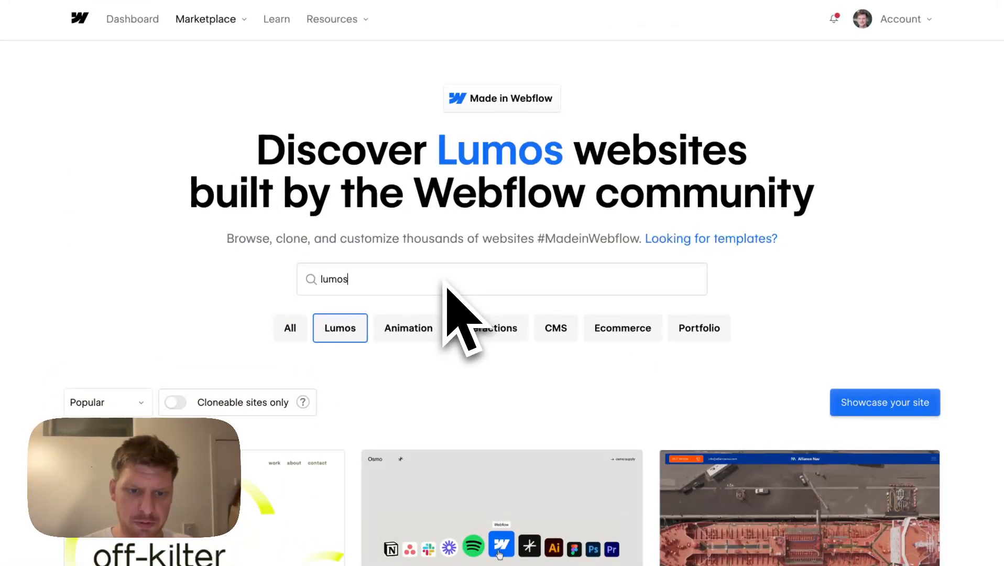
{"action": "scroll", "coordinate": [441, 337], "scroll_direction": "down", "scroll_amount": 1}
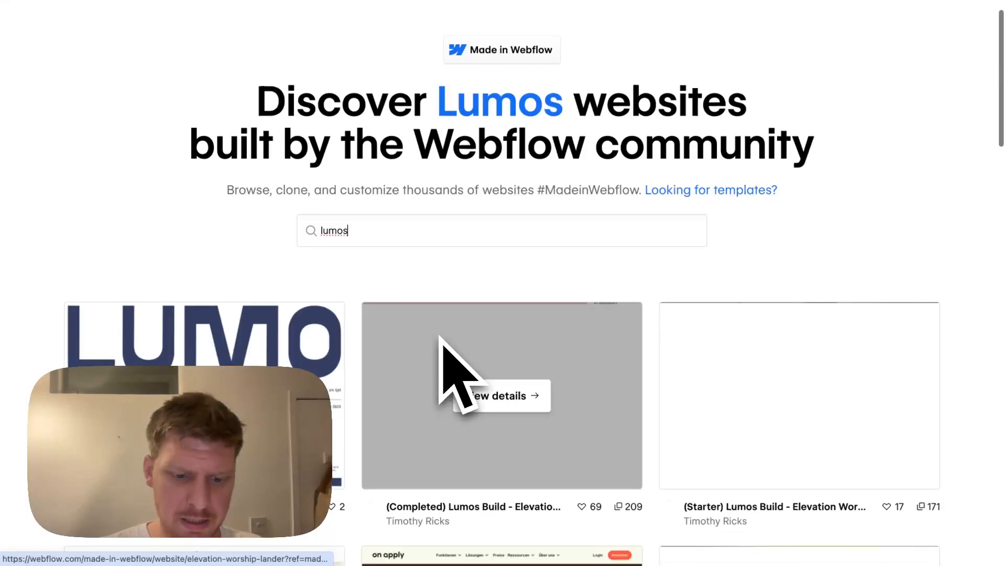
{"action": "type", "text": "v2"}
{"action": "scroll", "coordinate": [452, 358], "scroll_direction": "down", "scroll_amount": 4}
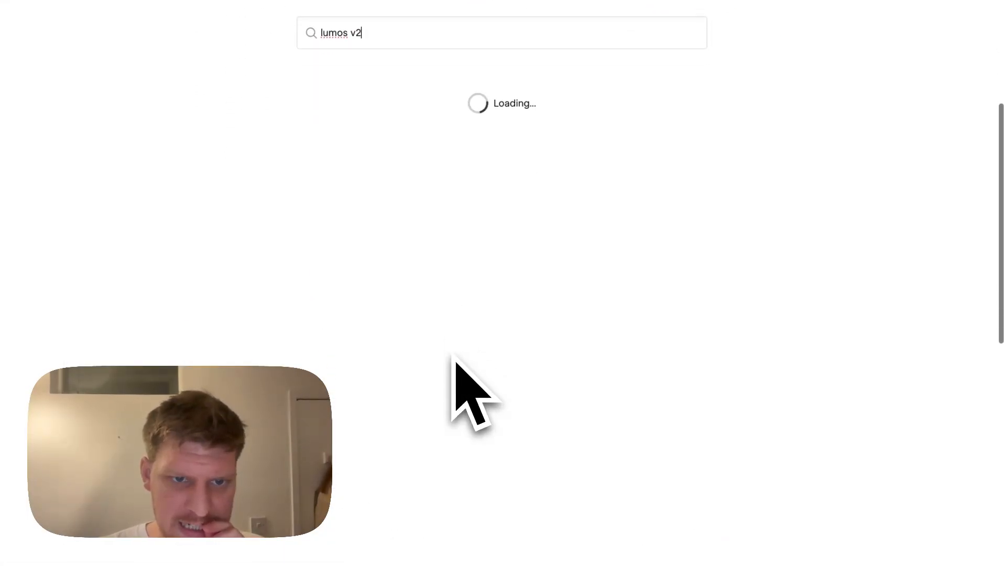
{"action": "scroll", "coordinate": [397, 217], "scroll_direction": "down", "scroll_amount": 1}
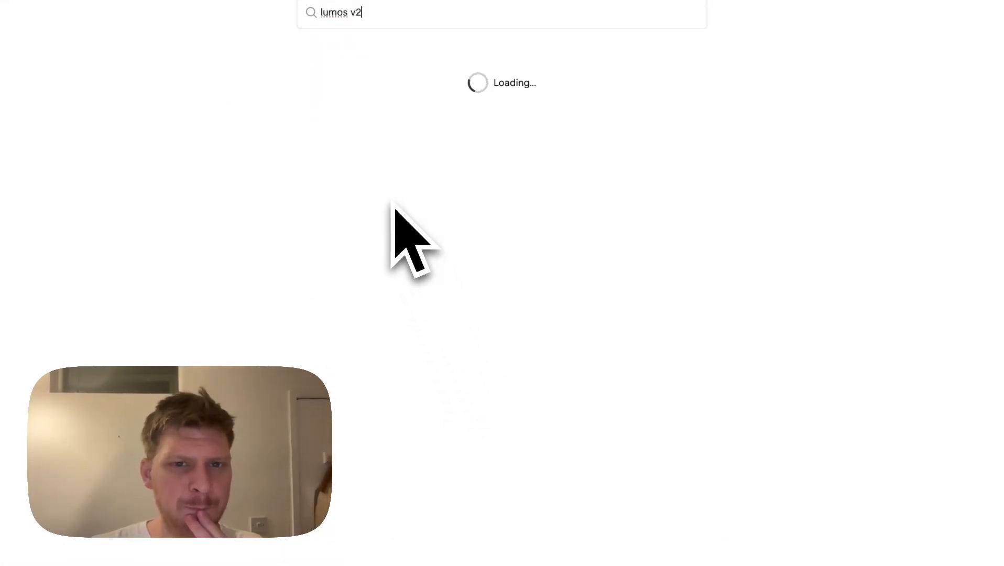
{"action": "scroll", "coordinate": [502, 209], "scroll_direction": "up", "scroll_amount": 2}
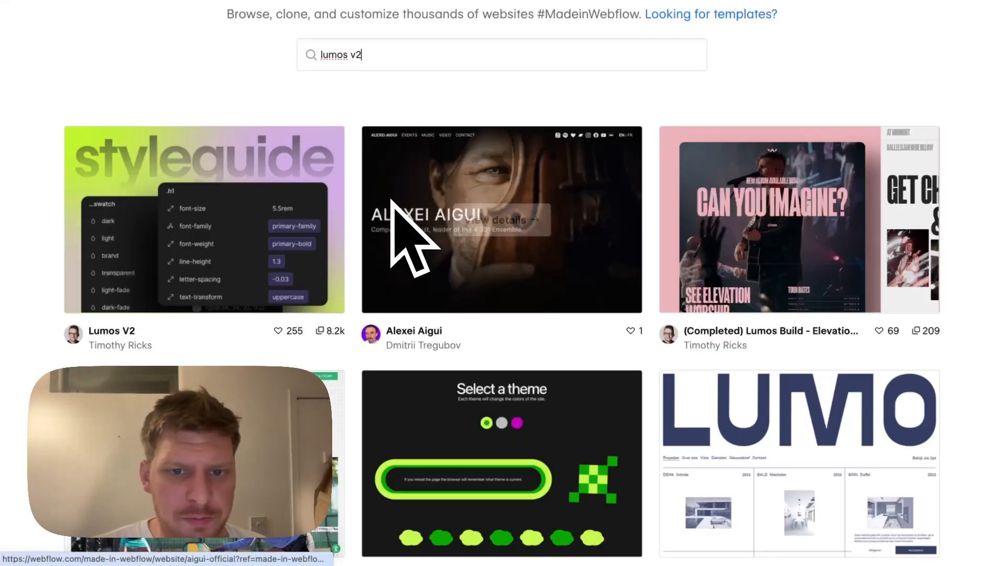
{"action": "scroll", "coordinate": [323, 161], "scroll_direction": "down", "scroll_amount": 3}
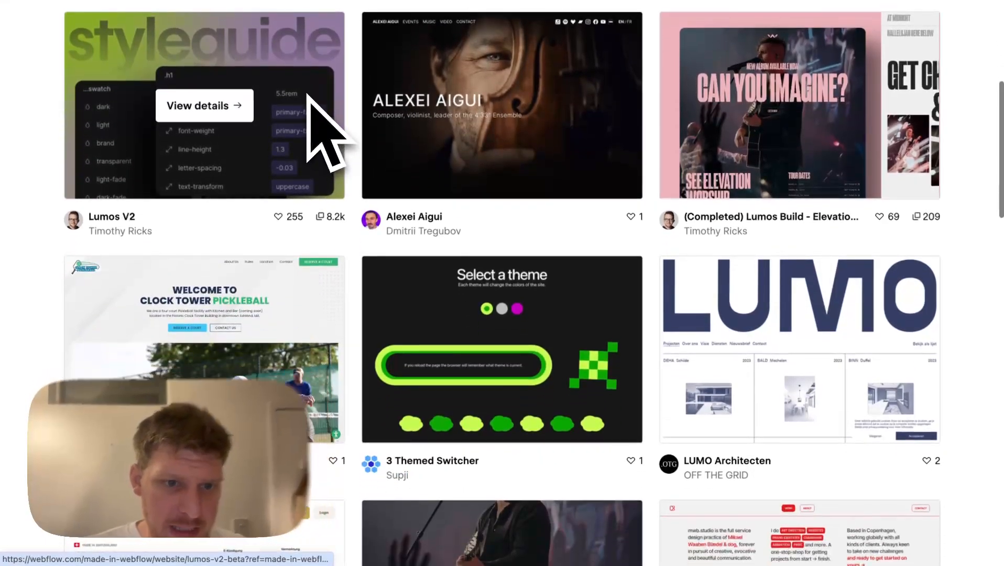
{"action": "left_click", "coordinate": [299, 126]}
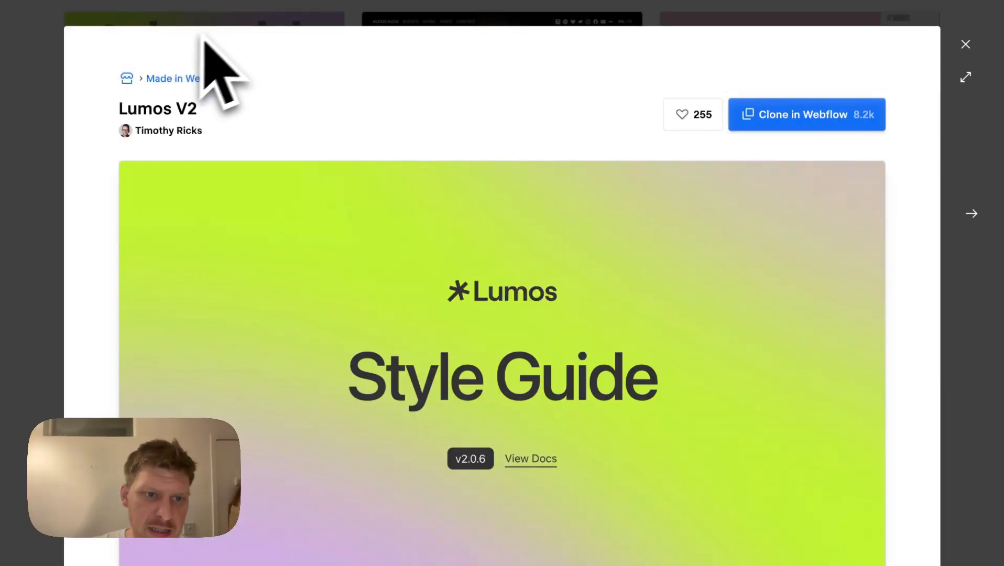
Close the Lumos V2 details and reopen the Humble Strawberry site in the Designer from the dashboard
{"action": "left_click", "coordinate": [966, 44]}
{"action": "scroll", "coordinate": [471, 105], "scroll_direction": "up", "scroll_amount": 7}
{"action": "left_click", "coordinate": [207, 26]}
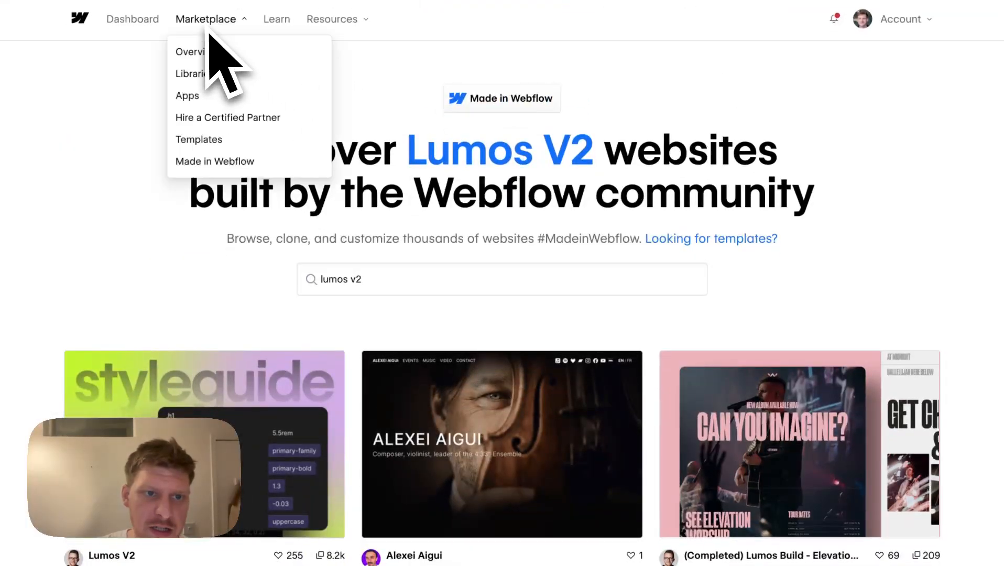
{"action": "left_click", "coordinate": [158, 26]}
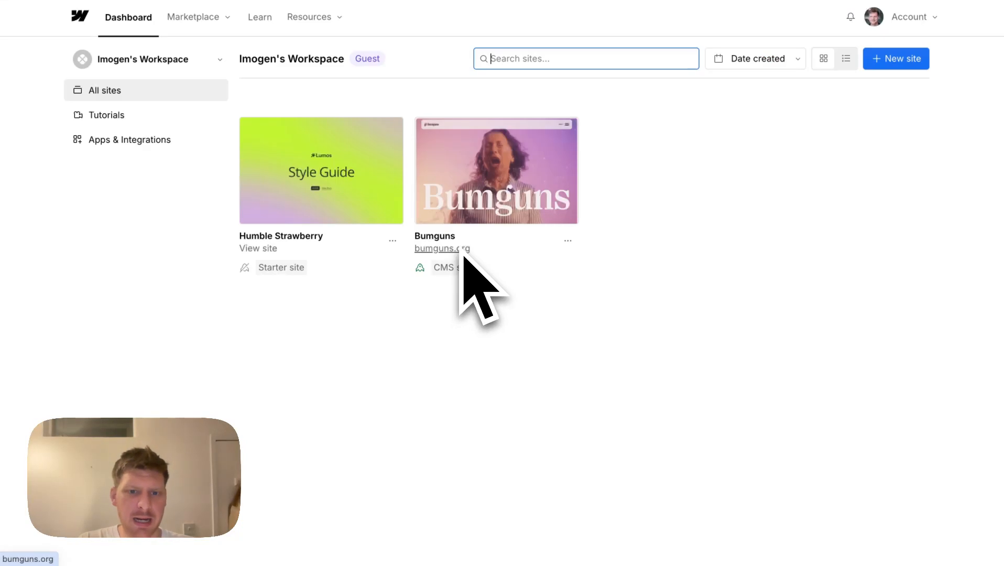
{"action": "mouse_move", "coordinate": [338, 212]}
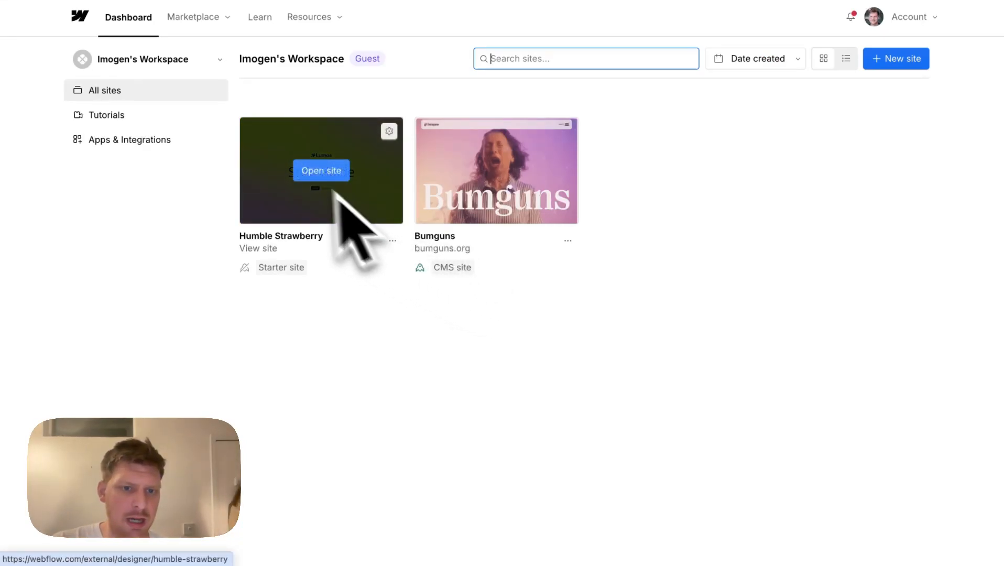
{"action": "left_click", "coordinate": [320, 171]}
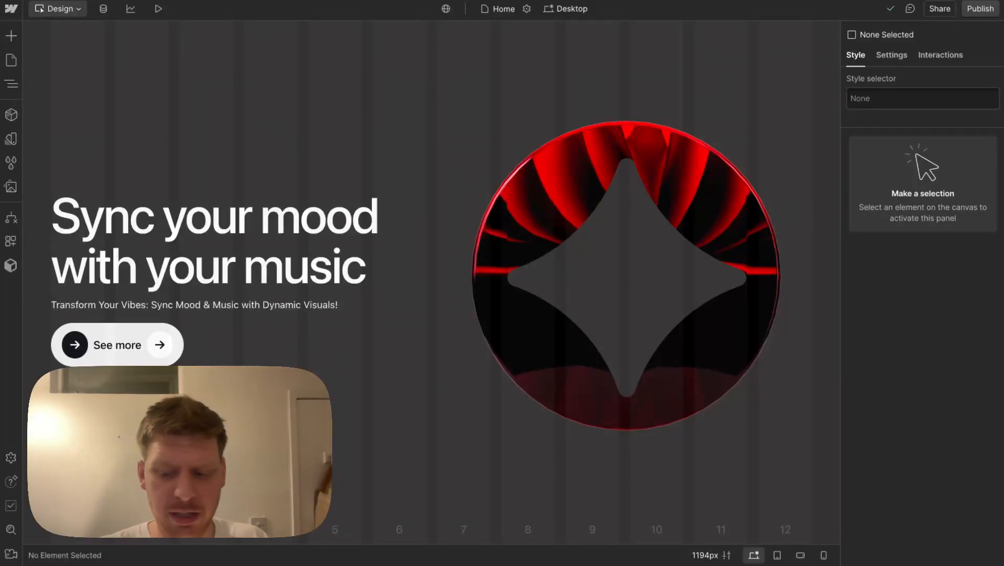
Open Spline in a new browser tab, enter the account's workspace and show all personal files
{"action": "key", "text": "super+t"}
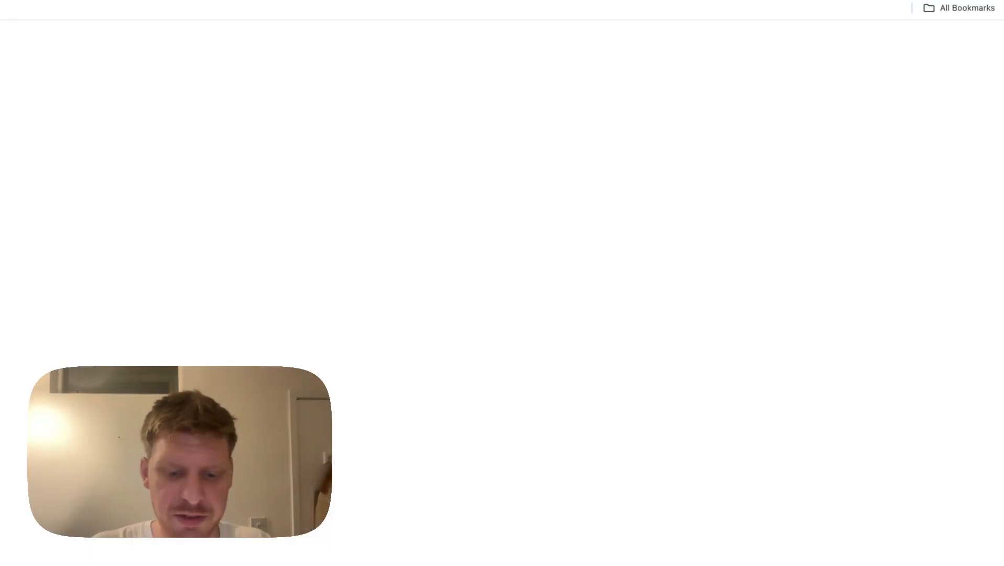
{"action": "type", "text": "spline"}
{"action": "key", "text": "Return"}
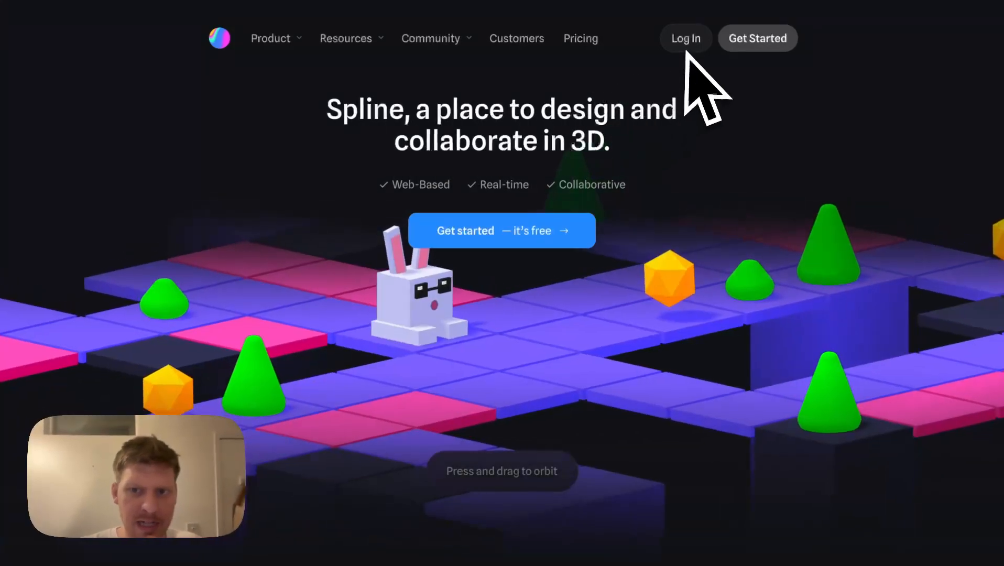
{"action": "left_click", "coordinate": [687, 50]}
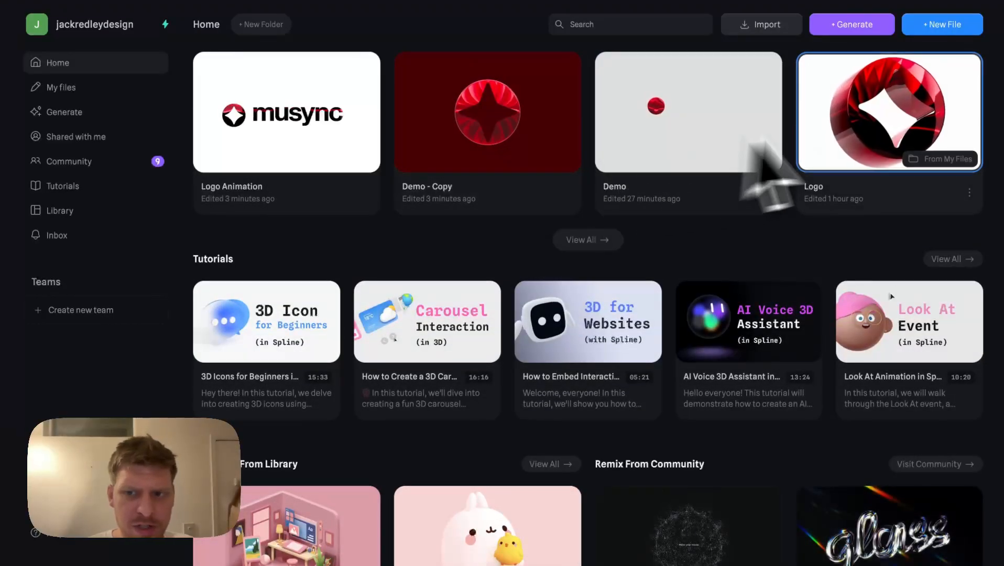
{"action": "left_click", "coordinate": [57, 87]}
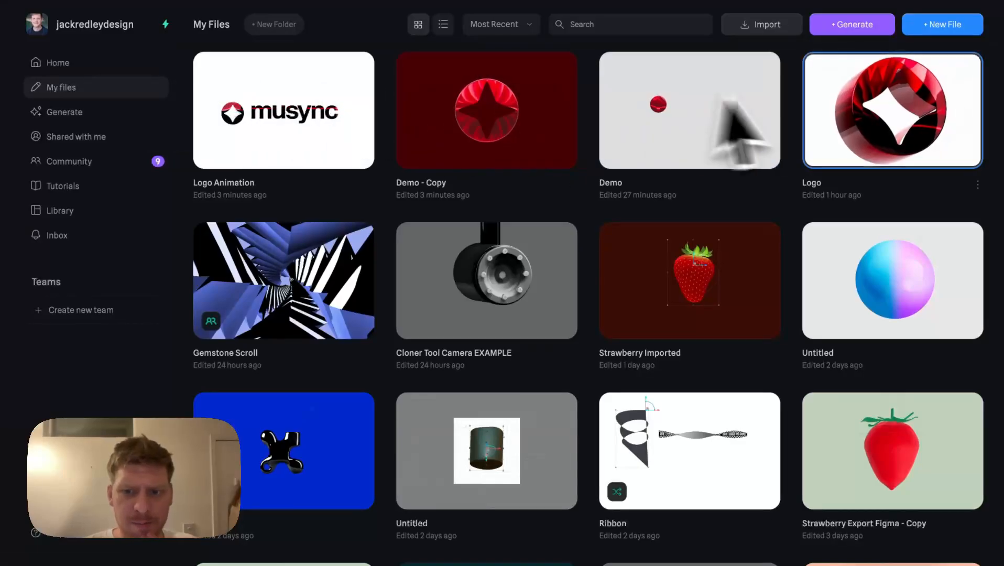
Open the Strawberry Imported file and inspect the Strawb model in the scene
{"action": "left_click", "coordinate": [717, 280]}
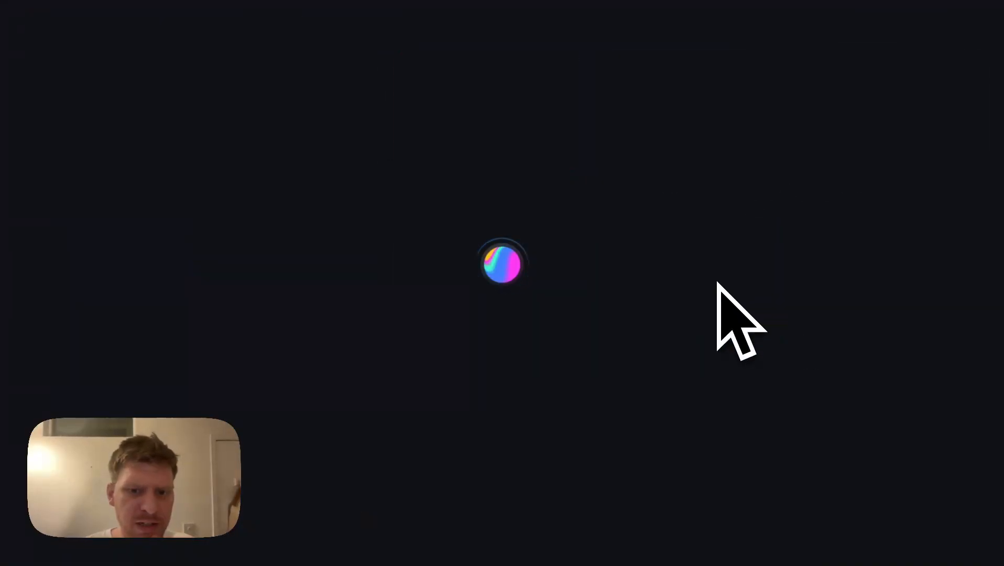
{"action": "left_click", "coordinate": [606, 298]}
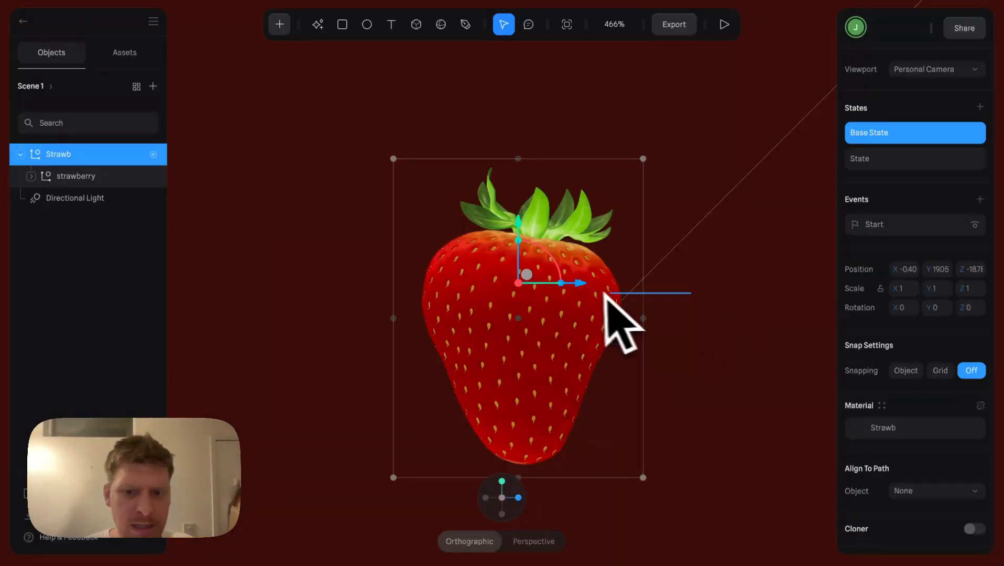
{"action": "left_click", "coordinate": [638, 281]}
{"action": "mouse_move", "coordinate": [697, 279]}
{"action": "left_mouse_down"}
{"action": "mouse_move", "coordinate": [629, 260]}
{"action": "mouse_move", "coordinate": [710, 279]}
{"action": "left_mouse_up"}
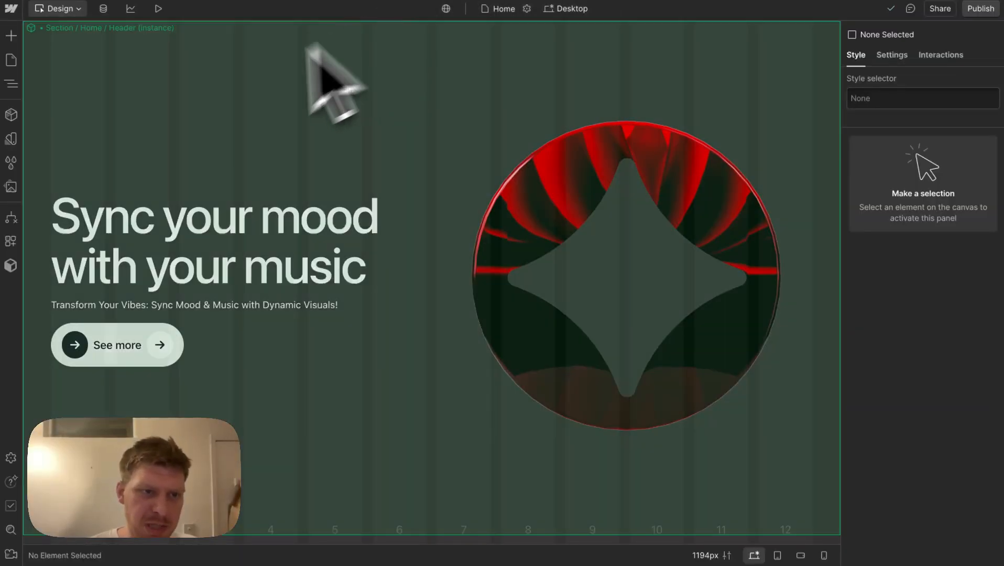
In the Webflow Designer, enter the Section / Home / Header component and delete its home_spline-scene element
{"action": "left_click", "coordinate": [550, 195]}
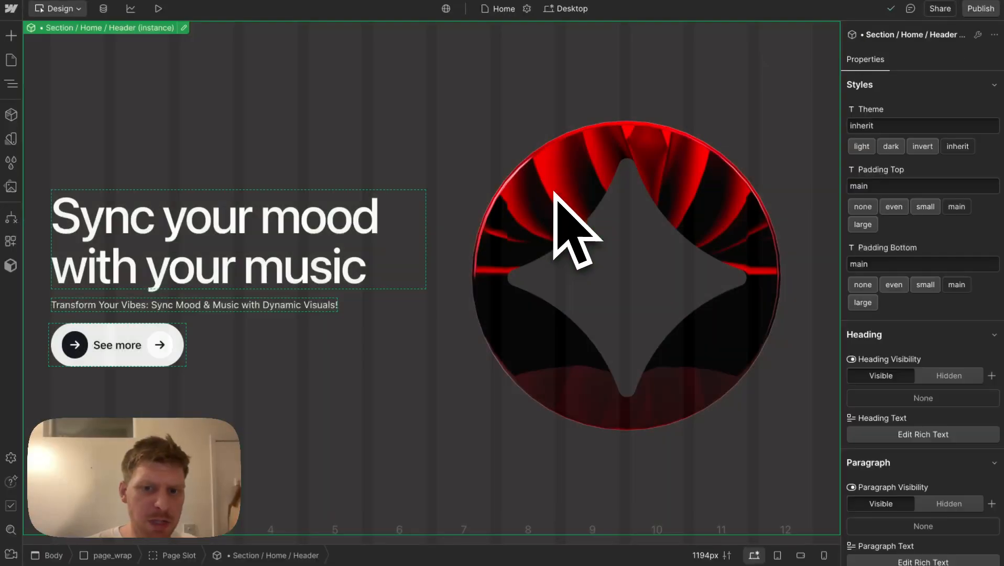
{"action": "double_click", "coordinate": [491, 196]}
{"action": "left_click", "coordinate": [513, 206]}
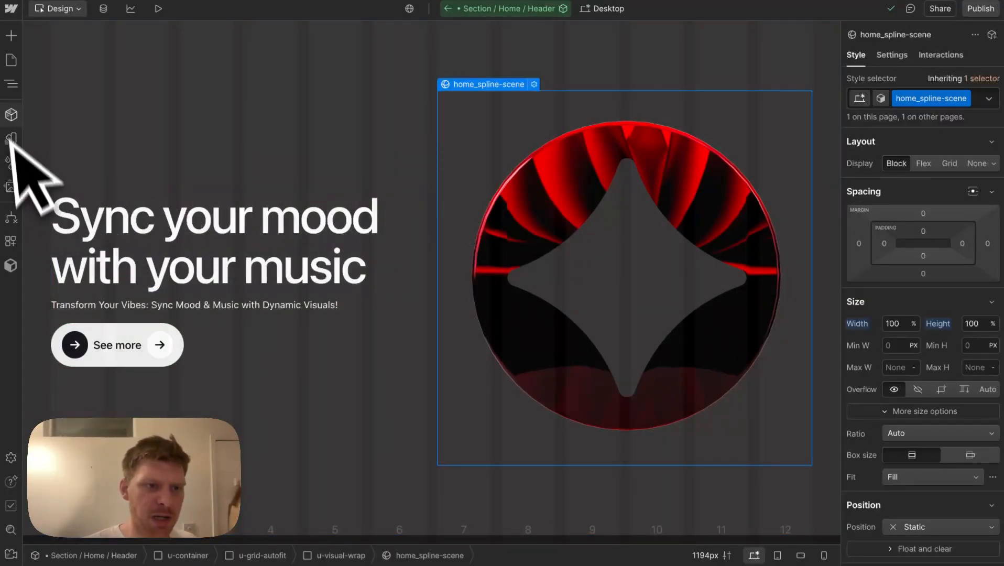
{"action": "left_click", "coordinate": [11, 83]}
{"action": "key", "text": "Delete"}
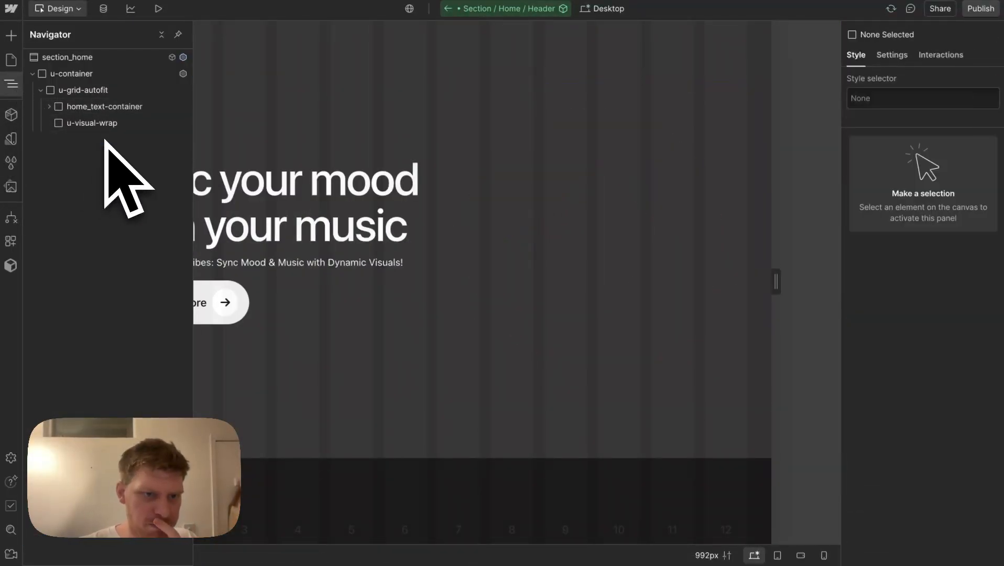
Add a div block inside the u-visual-wrap element of the header
{"action": "left_click", "coordinate": [101, 124]}
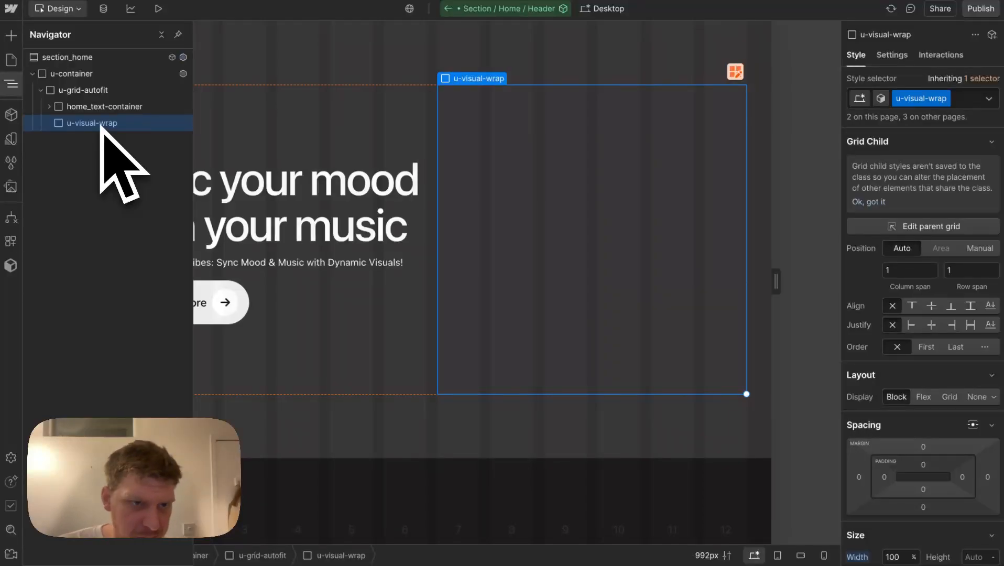
{"action": "left_click", "coordinate": [10, 37]}
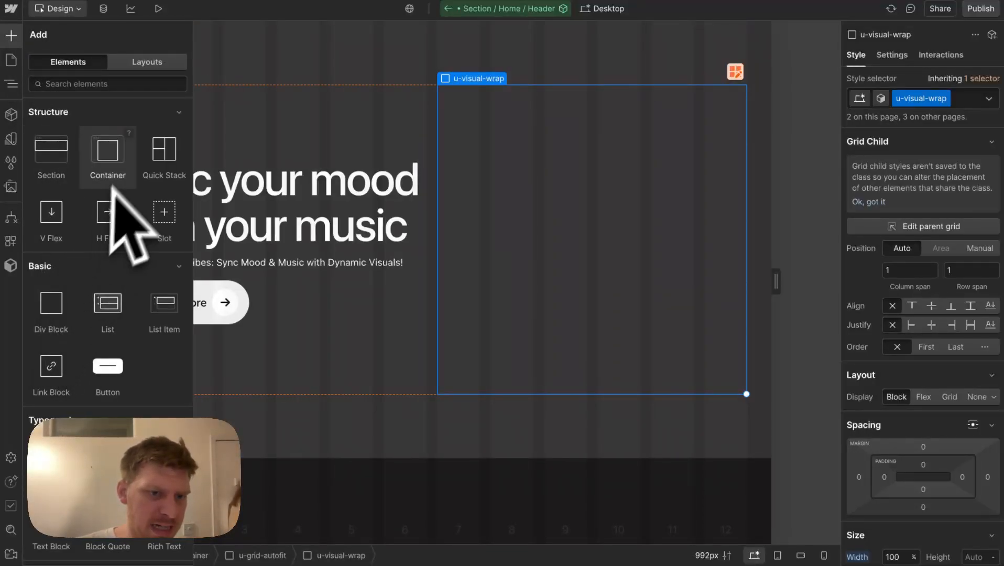
{"action": "left_click", "coordinate": [41, 299]}
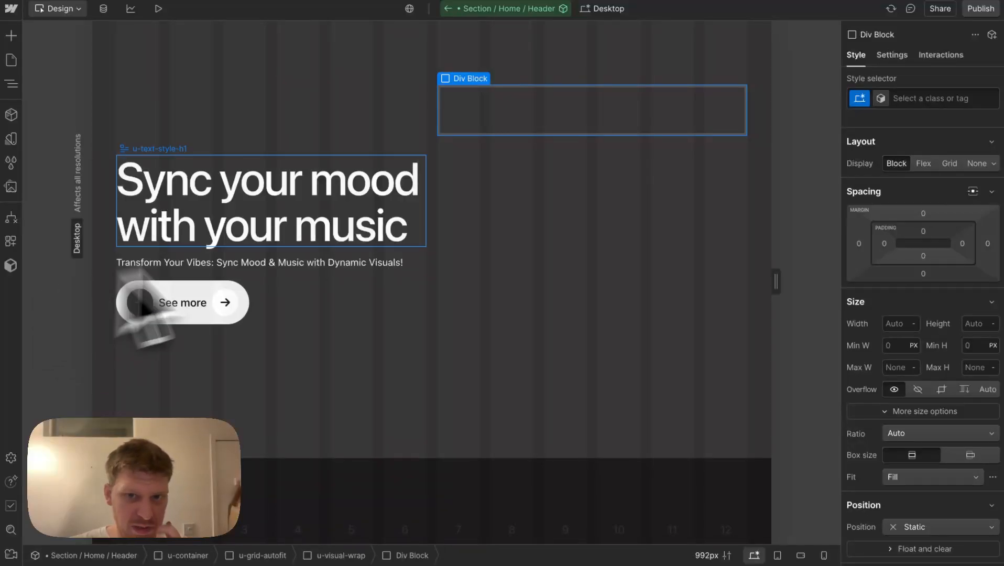
Give the new div block the class spline_contain and set its width and height to 100%
{"action": "left_click", "coordinate": [922, 95]}
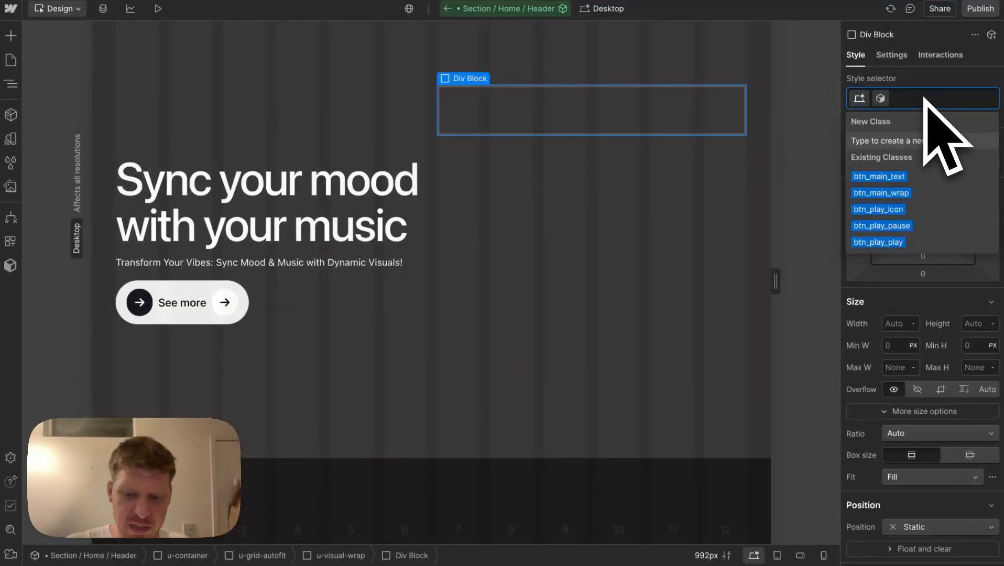
{"action": "type", "text": "spline_"}
{"action": "type", "text": "cint"}
{"action": "key", "text": "BackSpace"}
{"action": "key", "text": "BackSpace"}
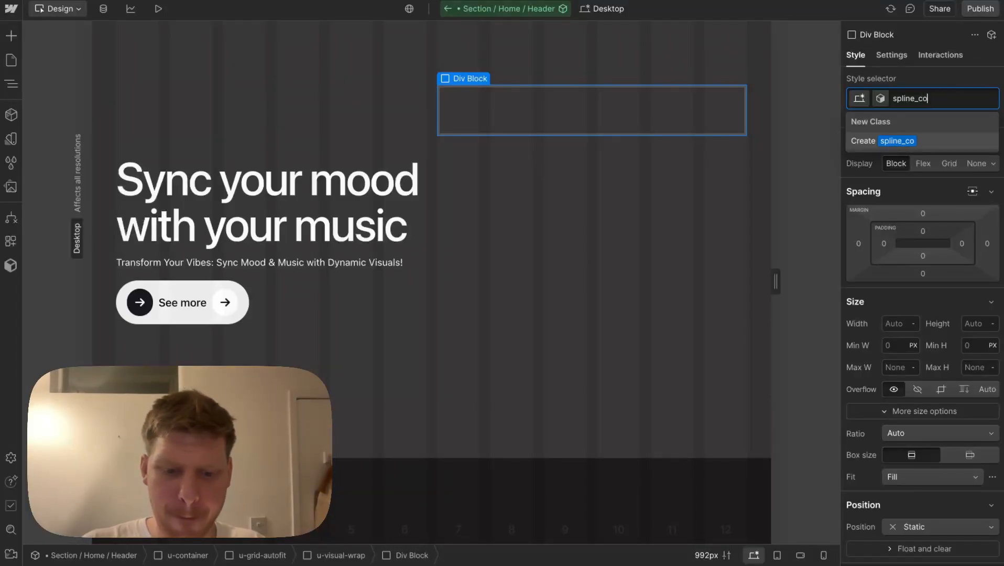
{"action": "left_click", "coordinate": [872, 140]}
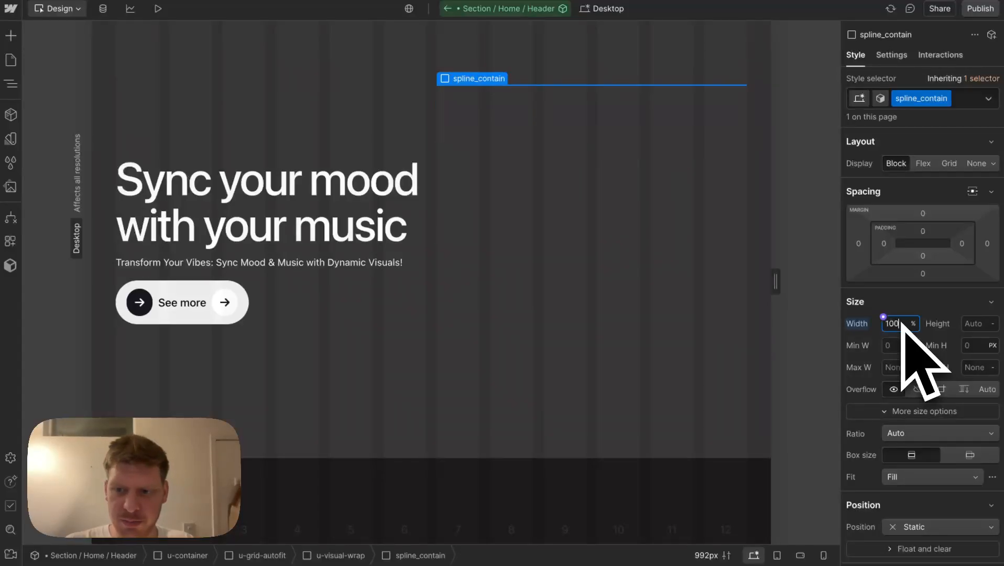
{"action": "left_click", "coordinate": [968, 324]}
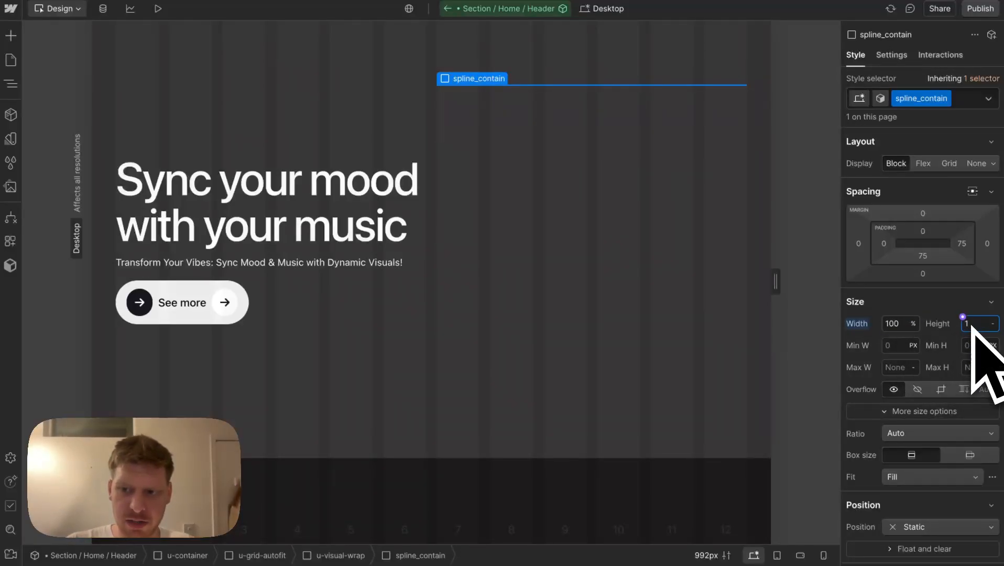
{"action": "key", "text": "Return"}
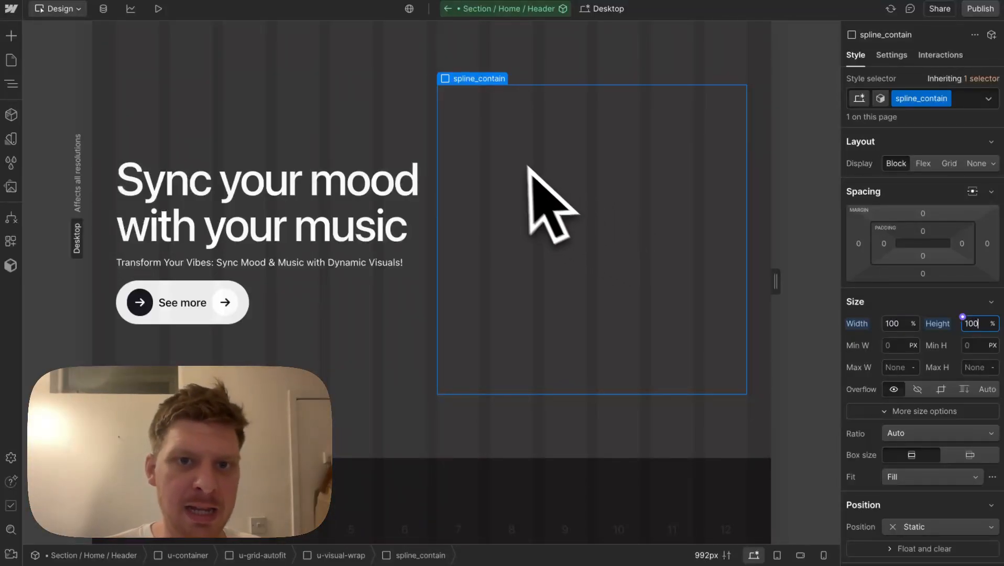
Switch to the Spline site, enter the account's workspace and open the Demo - Copy file
{"action": "left_click", "coordinate": [381, 6]}
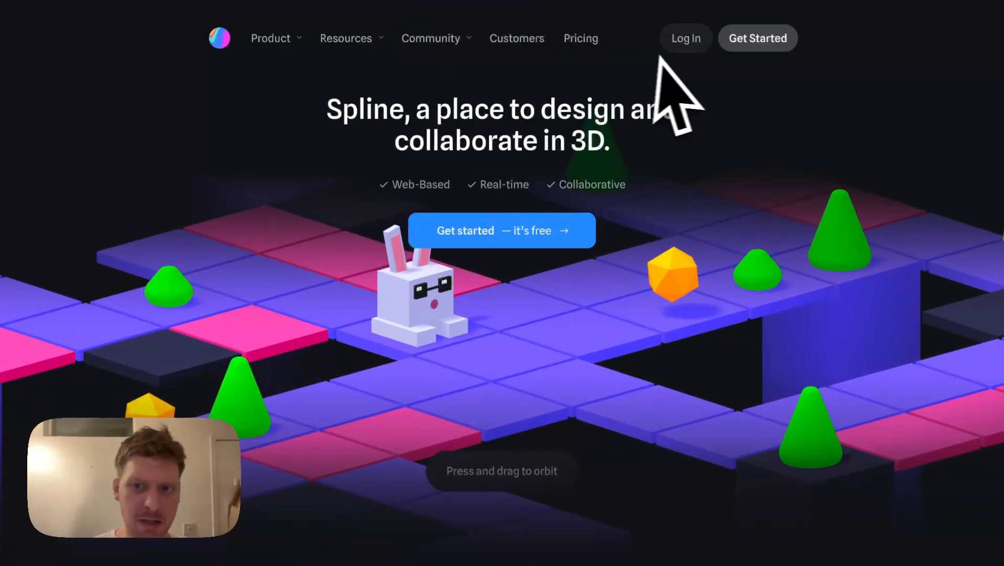
{"action": "left_click", "coordinate": [349, 1]}
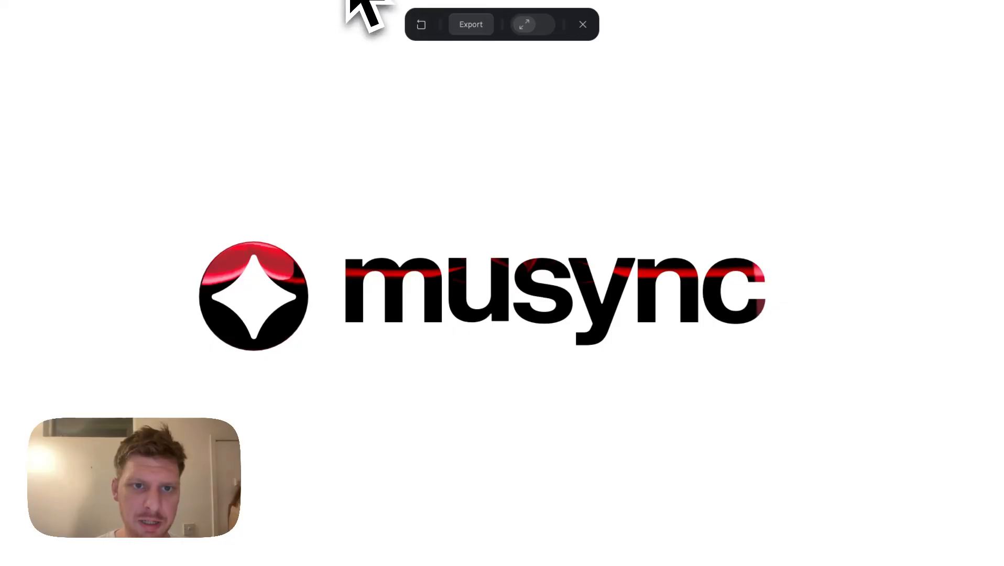
{"action": "left_click", "coordinate": [296, 2]}
{"action": "left_click", "coordinate": [302, 2]}
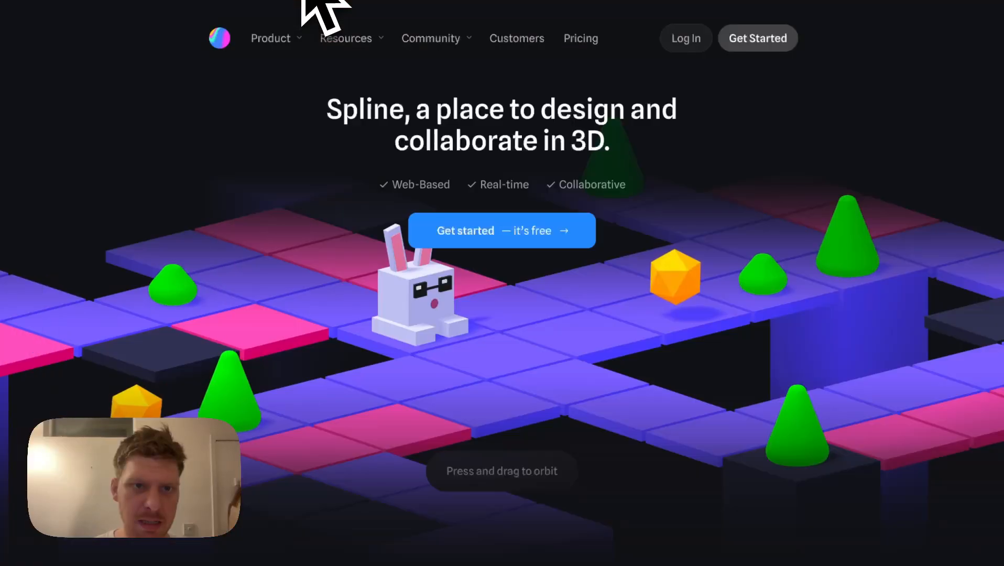
{"action": "left_click", "coordinate": [683, 40]}
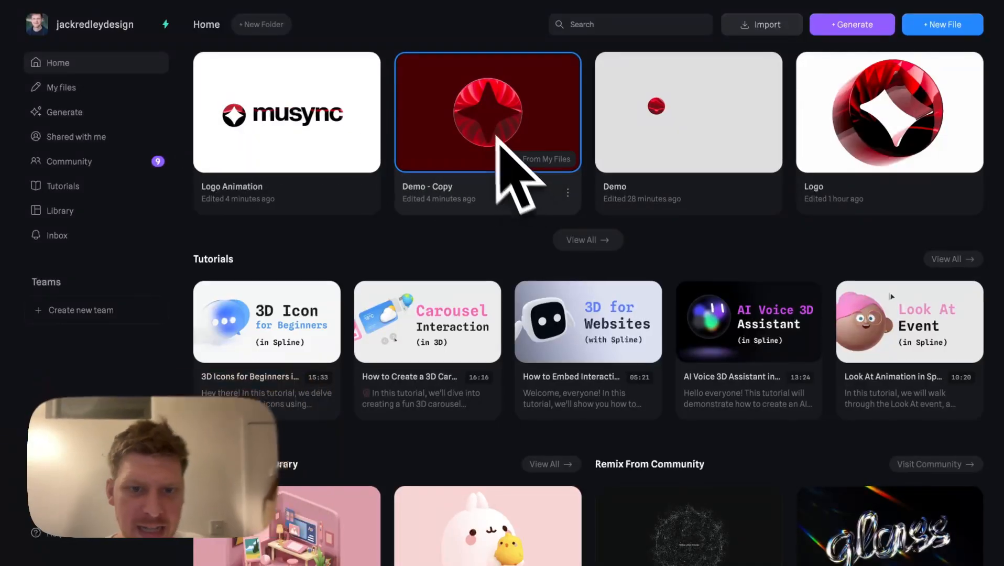
{"action": "left_click", "coordinate": [477, 111]}
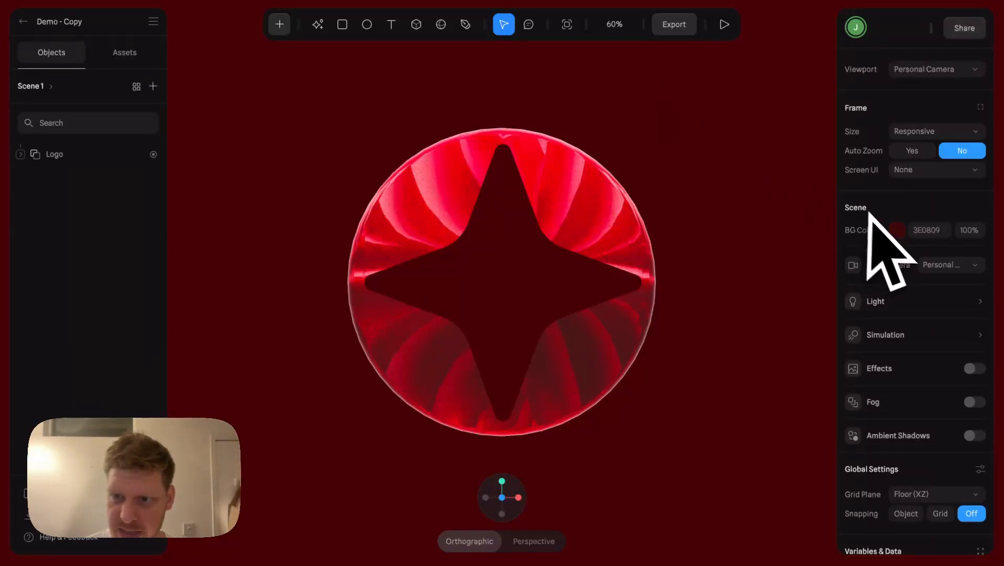
Change the scene's background color to the light pink E3D6D6
{"action": "left_click", "coordinate": [896, 230]}
{"action": "left_click_drag", "start_coordinate": [882, 267], "coordinate": [854, 269]}
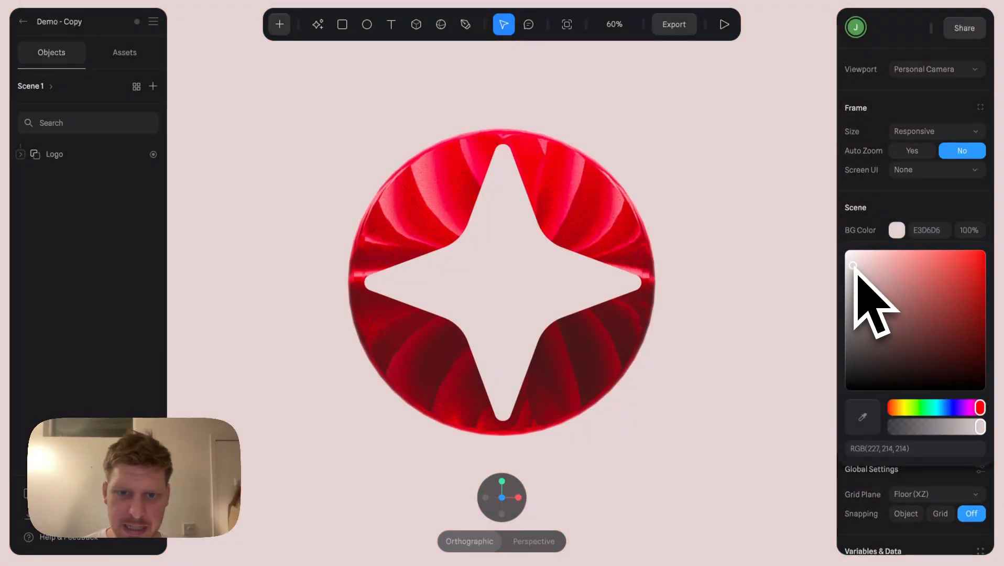
{"action": "left_click", "coordinate": [592, 233]}
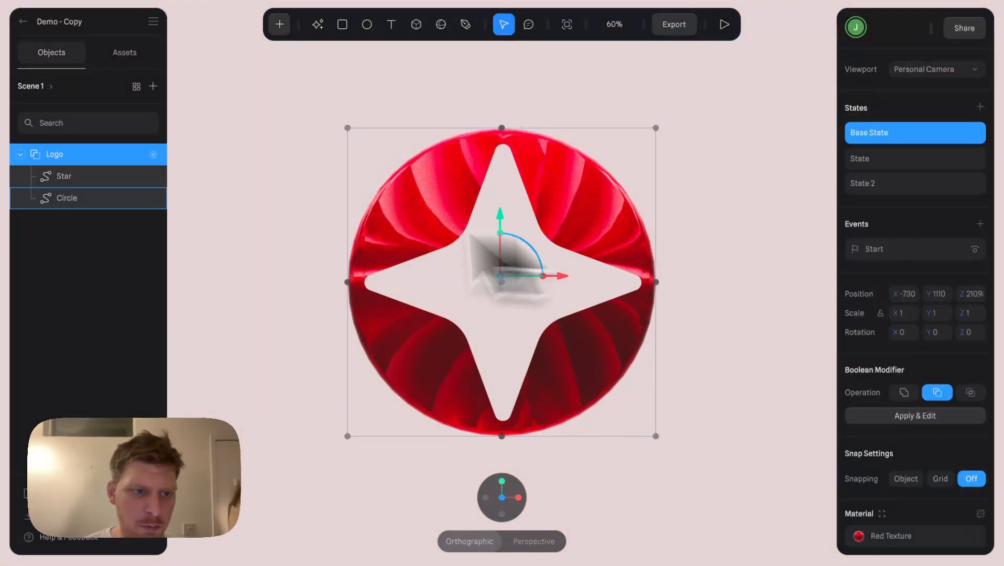
Examine the Star and Circle shapes inside the Logo boolean object and the scene list
{"action": "left_click", "coordinate": [59, 178]}
{"action": "left_click", "coordinate": [74, 199]}
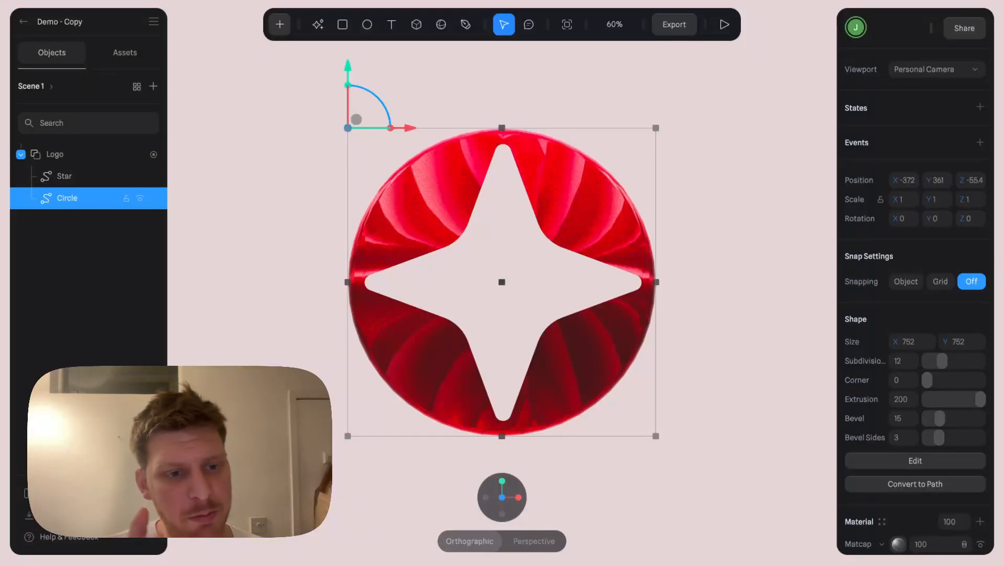
{"action": "left_click", "coordinate": [76, 179]}
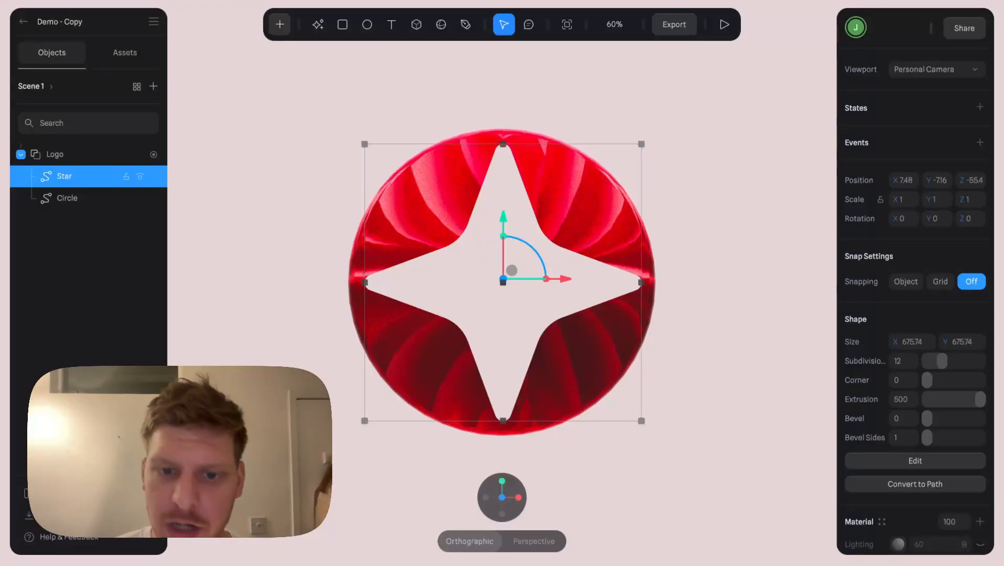
{"action": "left_click", "coordinate": [79, 198]}
{"action": "left_click", "coordinate": [77, 160]}
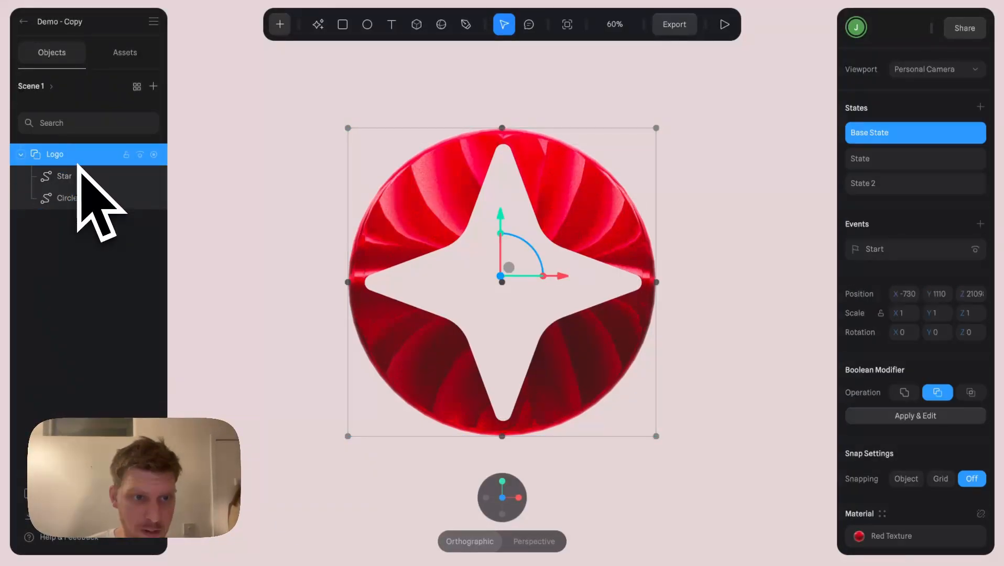
{"action": "left_click", "coordinate": [22, 154]}
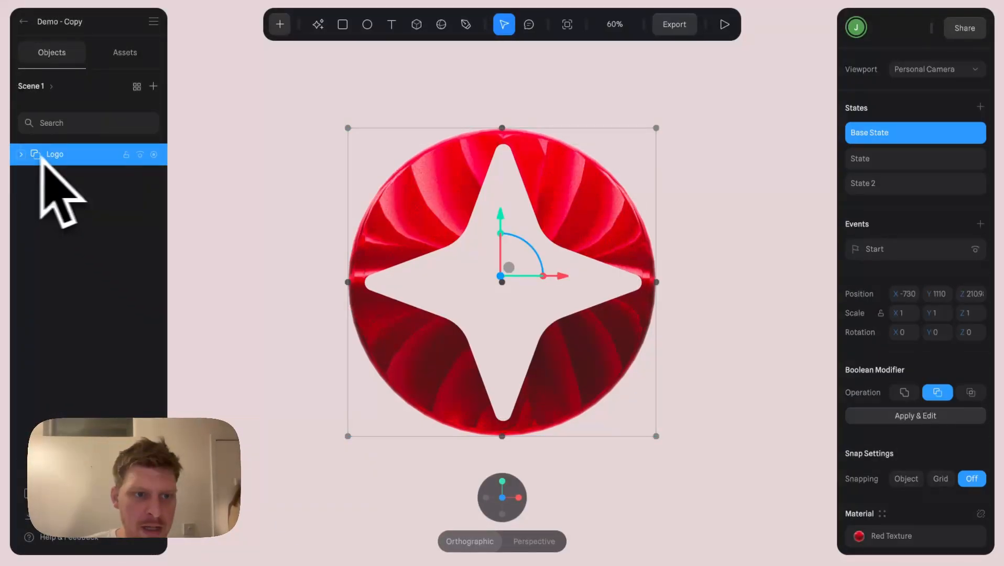
{"action": "left_click", "coordinate": [52, 87]}
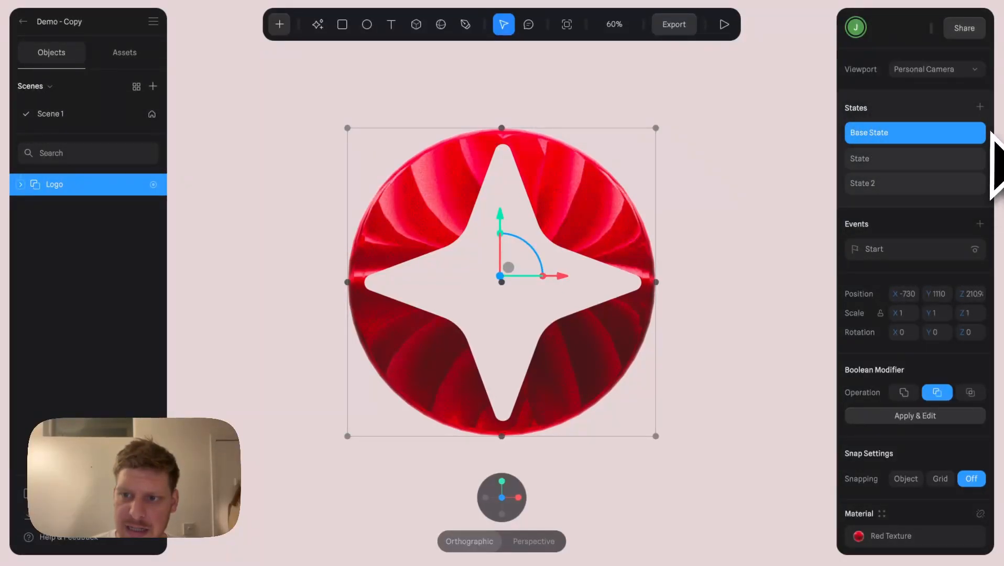
Delete all states and the Start event from the Logo object
{"action": "left_click", "coordinate": [990, 183]}
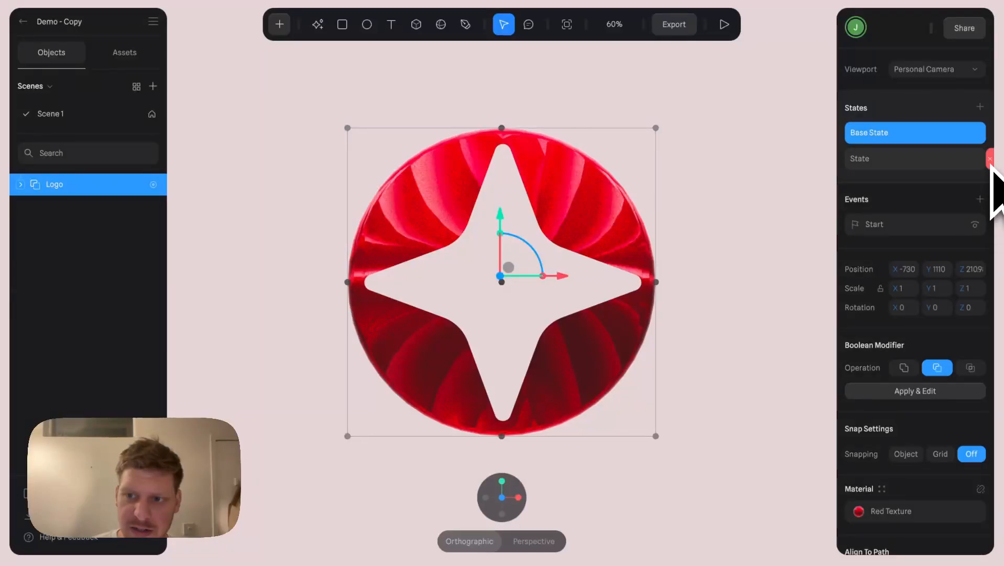
{"action": "left_click", "coordinate": [989, 159]}
{"action": "left_click", "coordinate": [988, 169]}
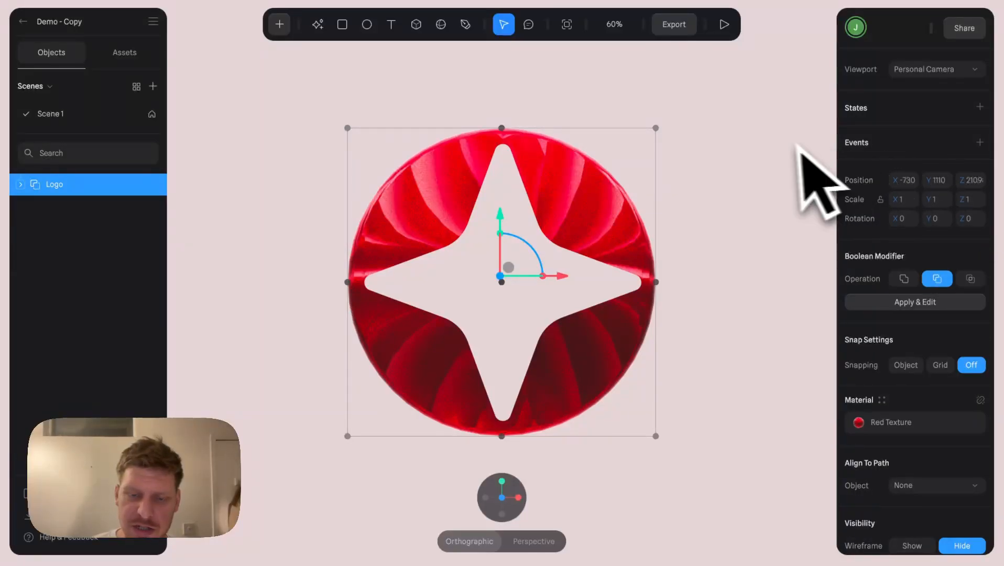
{"action": "left_click", "coordinate": [744, 166]}
{"action": "left_click", "coordinate": [572, 167]}
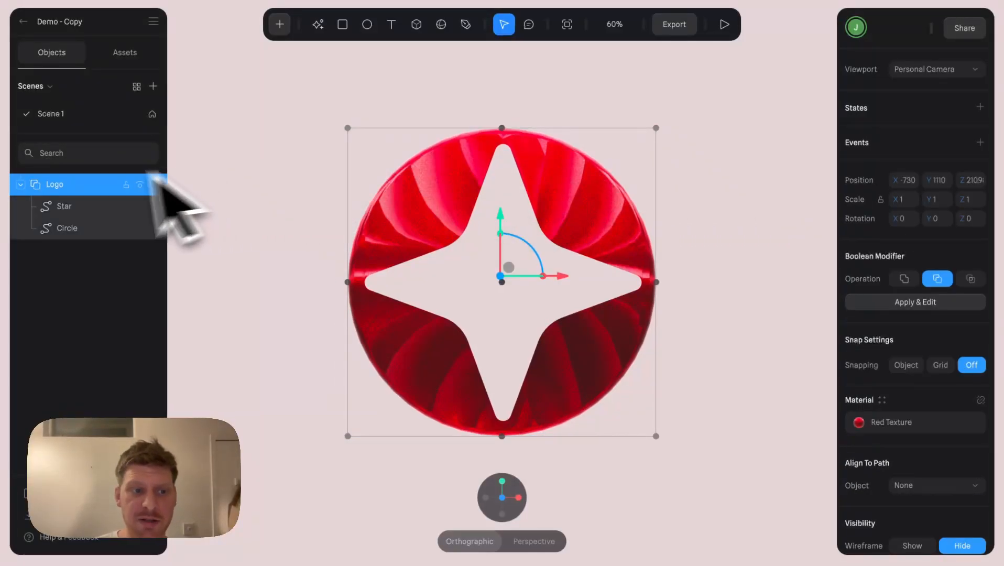
{"action": "left_click", "coordinate": [22, 185]}
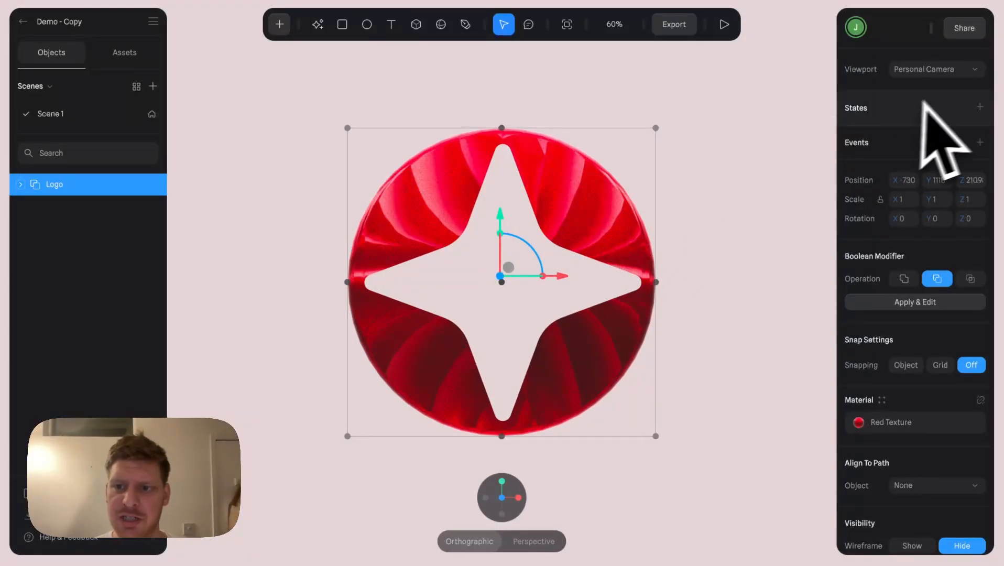
{"action": "left_click", "coordinate": [979, 107]}
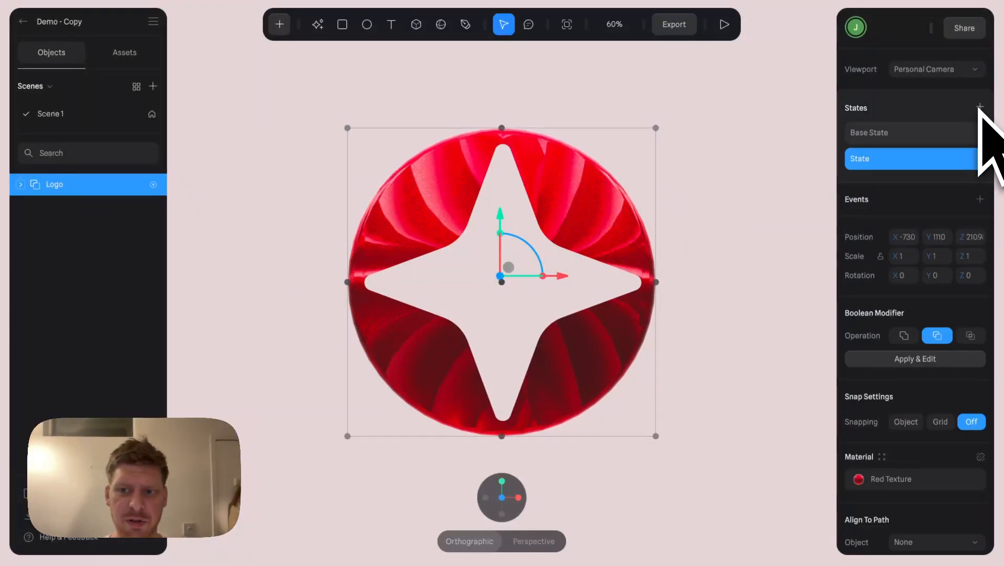
{"action": "left_click", "coordinate": [978, 158]}
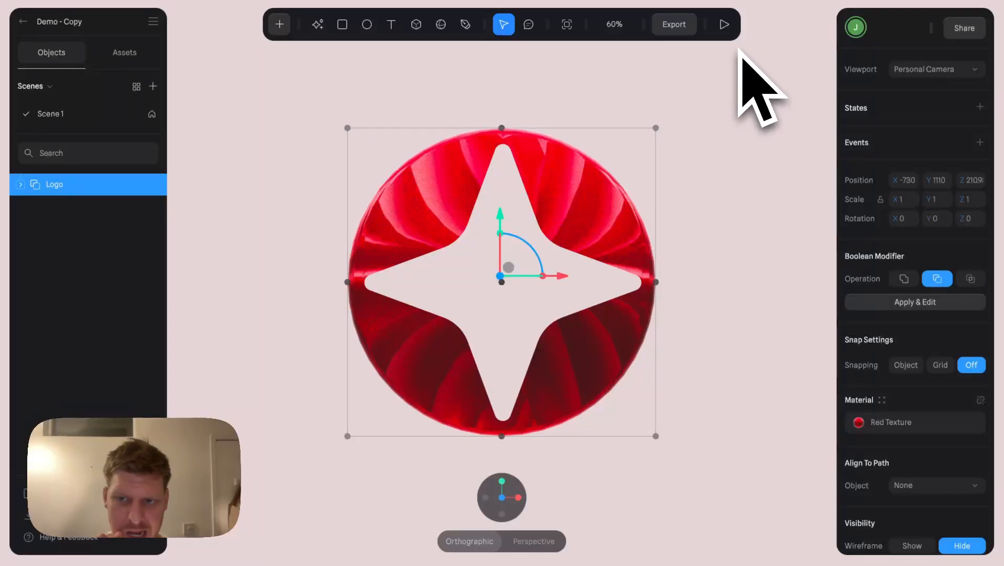
Set the frame's Auto Zoom to Yes and test the scene in the resizable preview at widths of 200 and 1414
{"action": "left_click", "coordinate": [79, 119]}
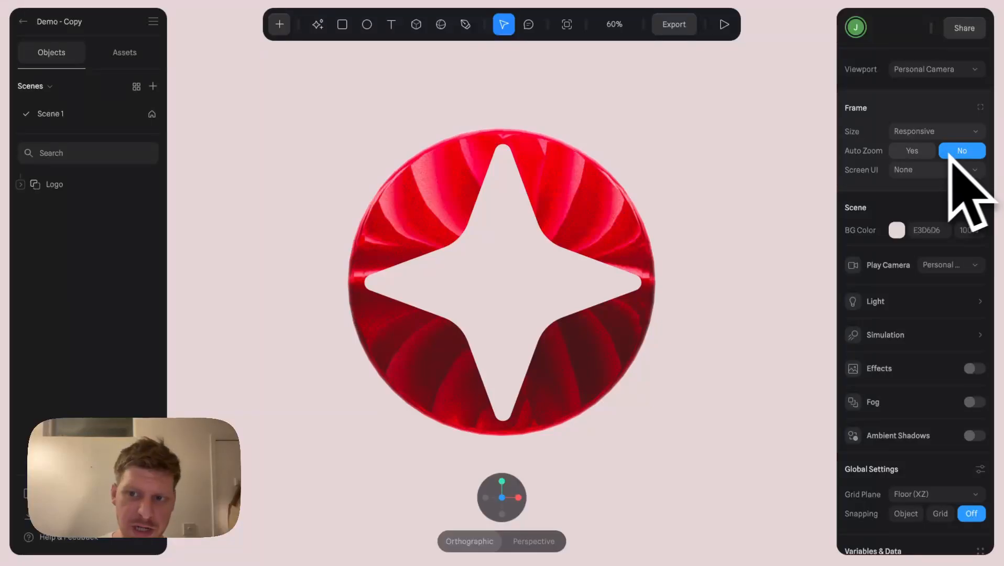
{"action": "left_click", "coordinate": [920, 152]}
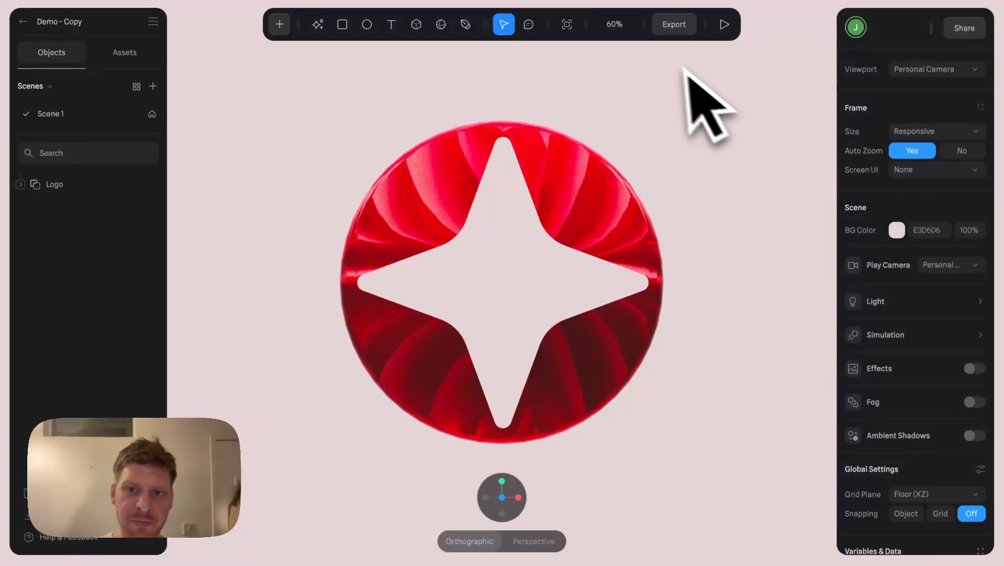
{"action": "left_click", "coordinate": [723, 25]}
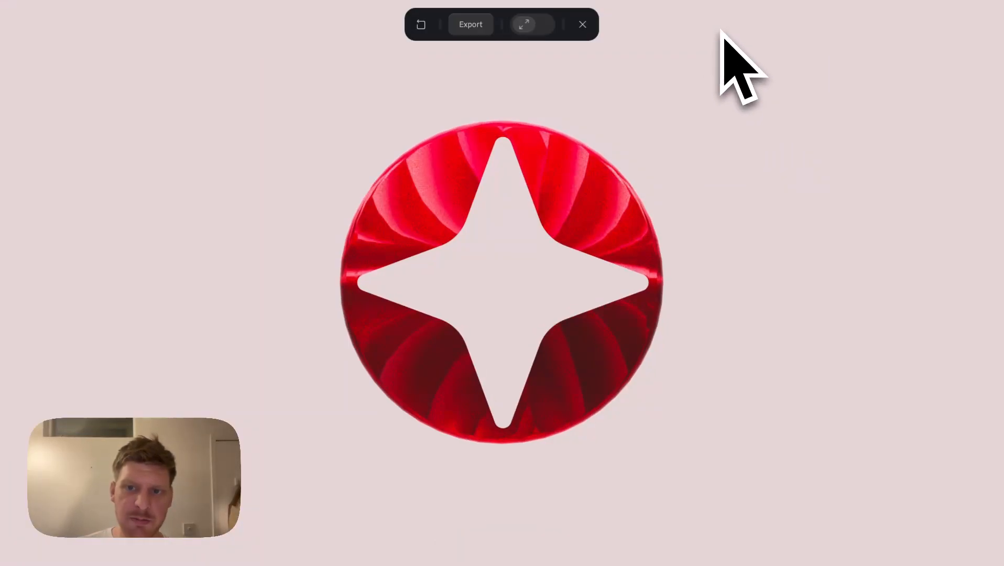
{"action": "left_click", "coordinate": [541, 25]}
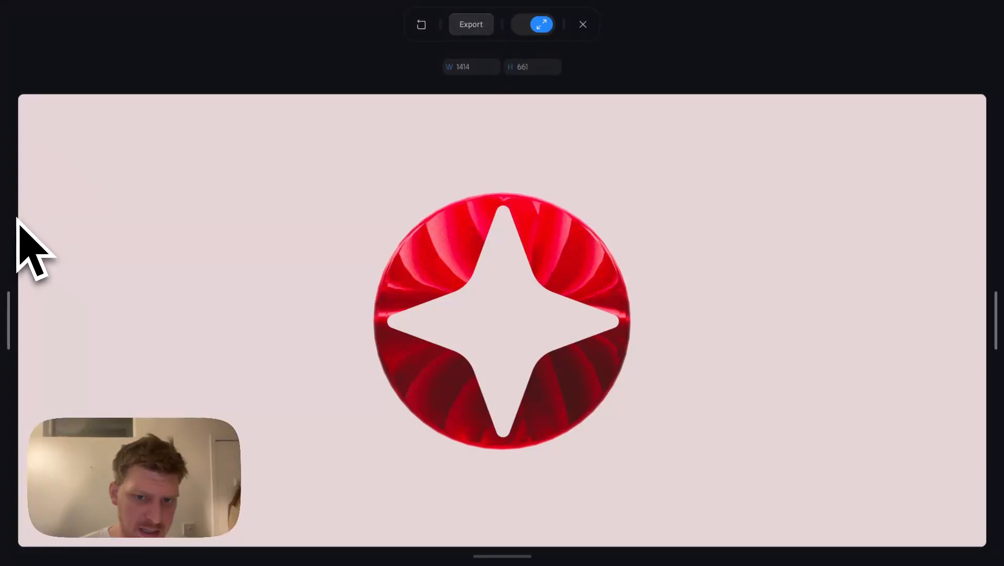
{"action": "left_click_drag", "start_coordinate": [17, 219], "coordinate": [442, 203]}
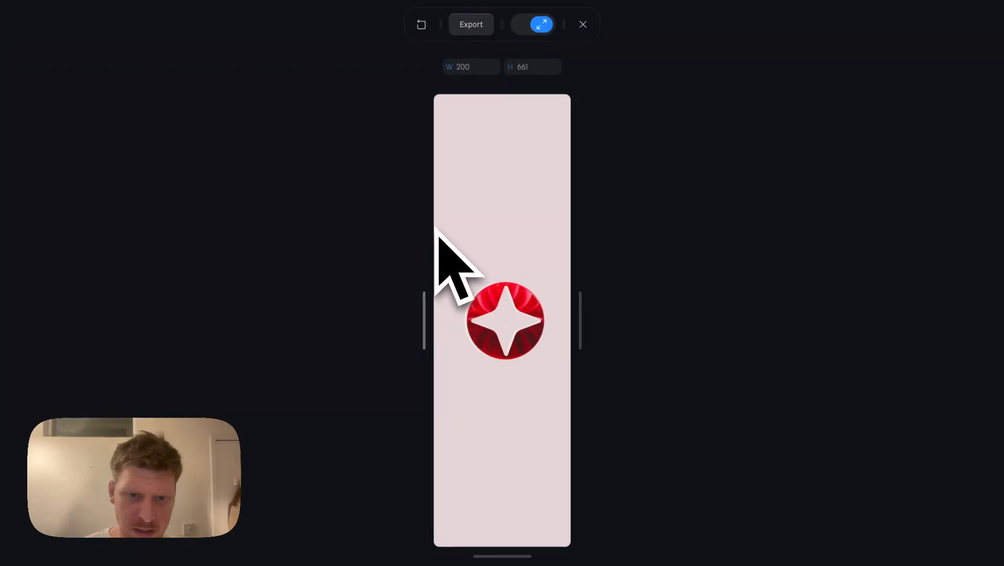
{"action": "left_click_drag", "start_coordinate": [431, 244], "coordinate": [5, 269]}
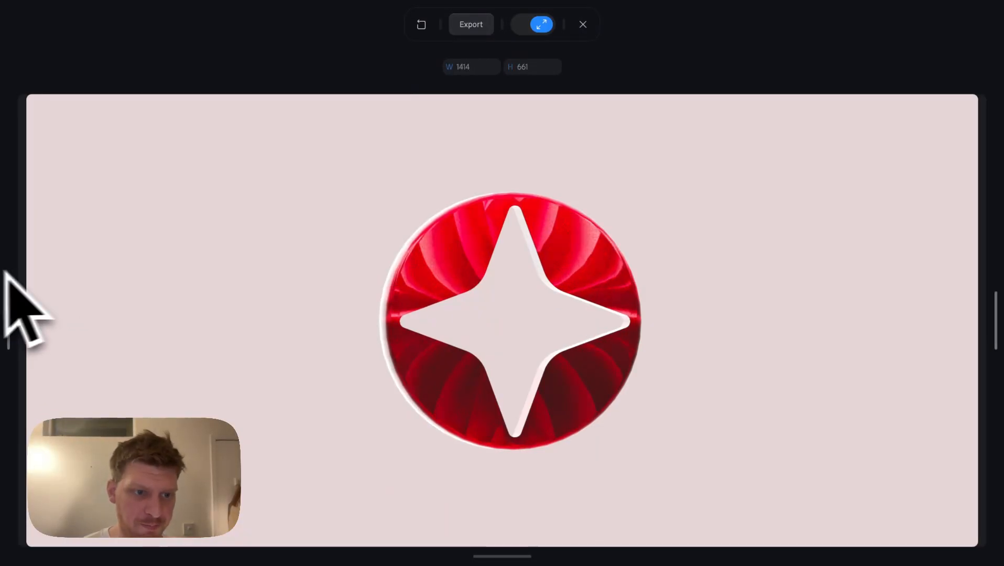
{"action": "left_click", "coordinate": [583, 24]}
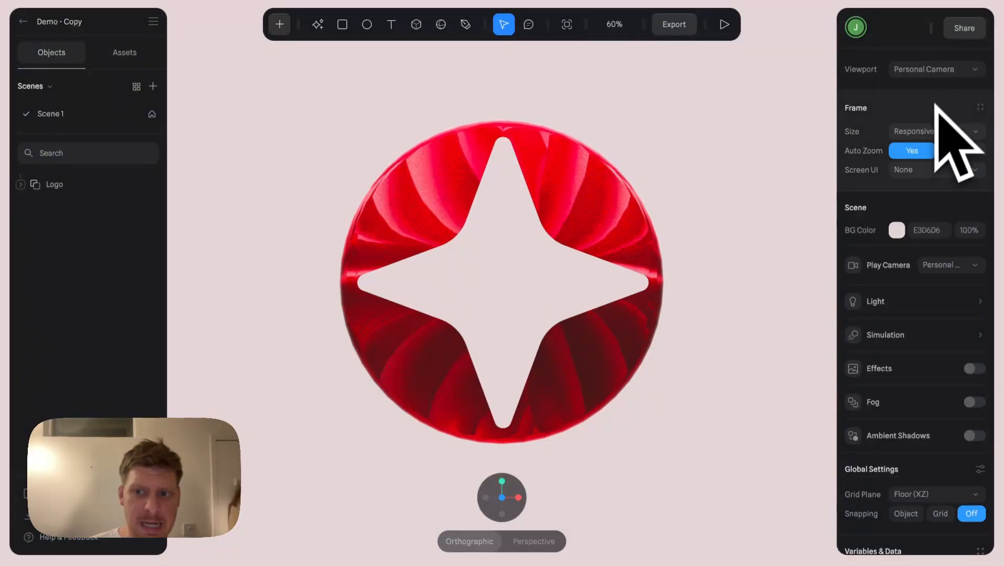
In the public URL export's play settings, set page scroll, orbit, pan, zoom and soft orbit to No, keeping the default cursor
{"action": "left_click", "coordinate": [681, 26]}
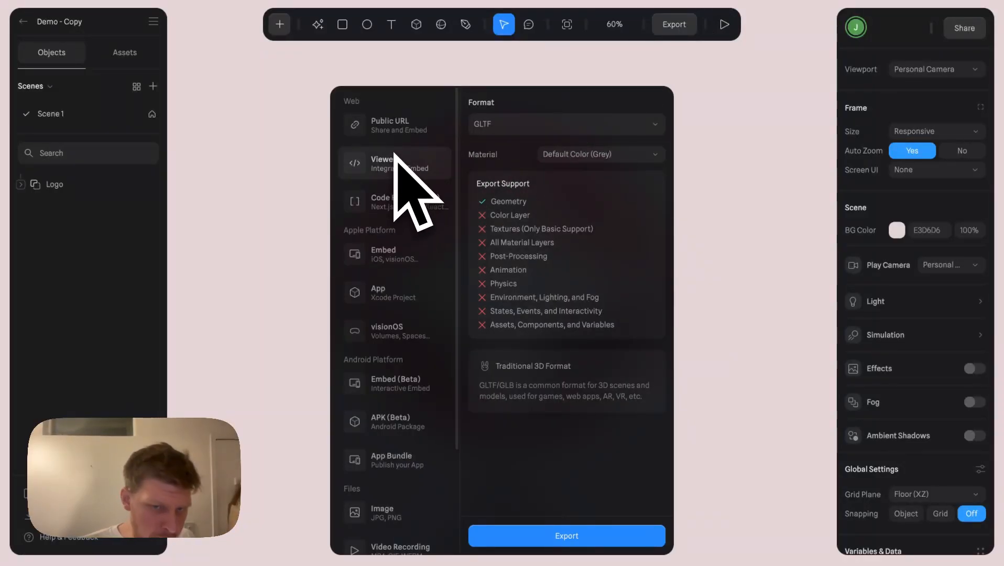
{"action": "left_click", "coordinate": [407, 120]}
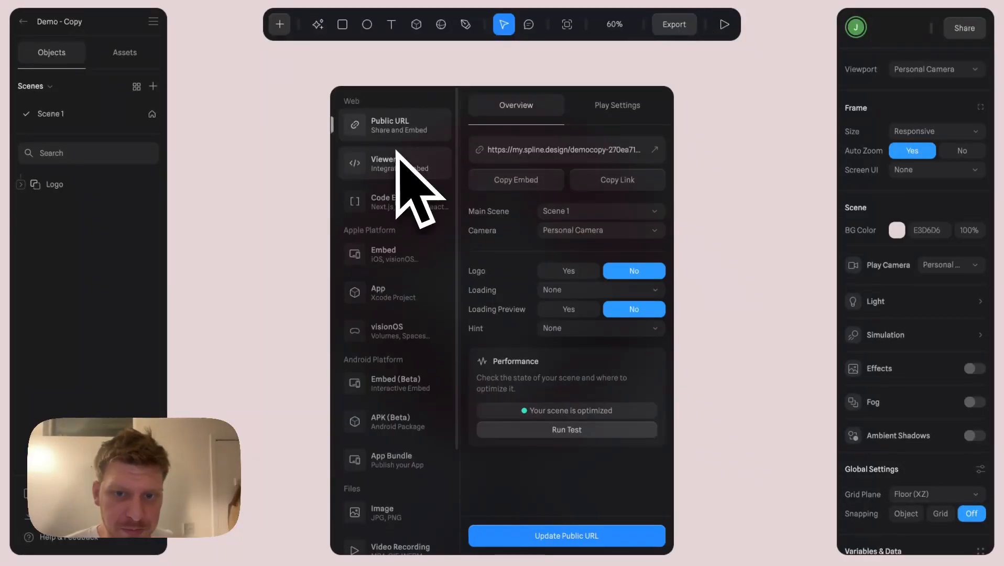
{"action": "left_click", "coordinate": [596, 112]}
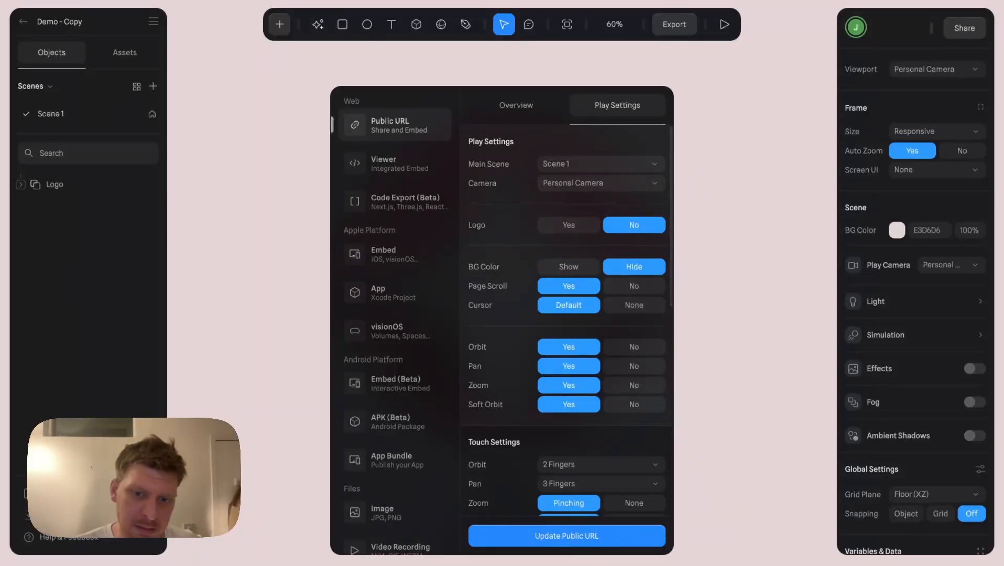
{"action": "left_click", "coordinate": [634, 287]}
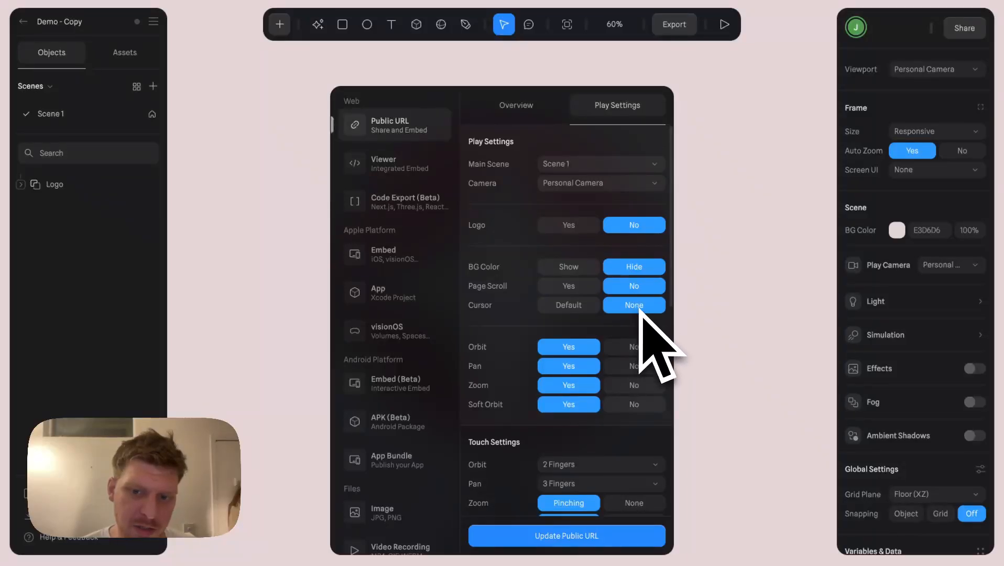
{"action": "left_click", "coordinate": [595, 307]}
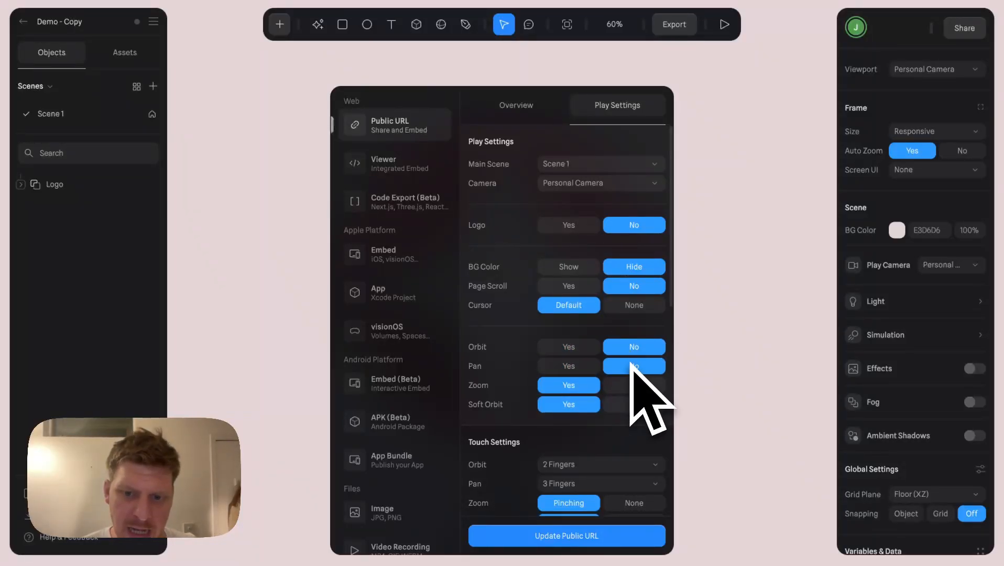
{"action": "left_click", "coordinate": [630, 387]}
Set touch orbit and pan to Disabled, touch zoom to None and touch page scroll to No
{"action": "scroll", "coordinate": [634, 404], "scroll_direction": "down", "scroll_amount": 3}
{"action": "left_click", "coordinate": [637, 327]}
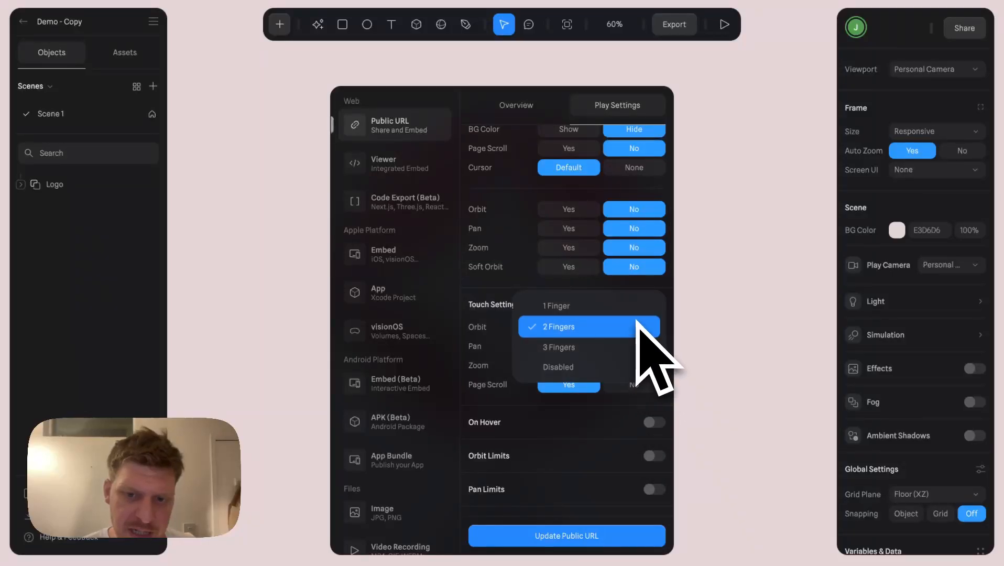
{"action": "left_click", "coordinate": [597, 368]}
{"action": "left_click", "coordinate": [597, 347]}
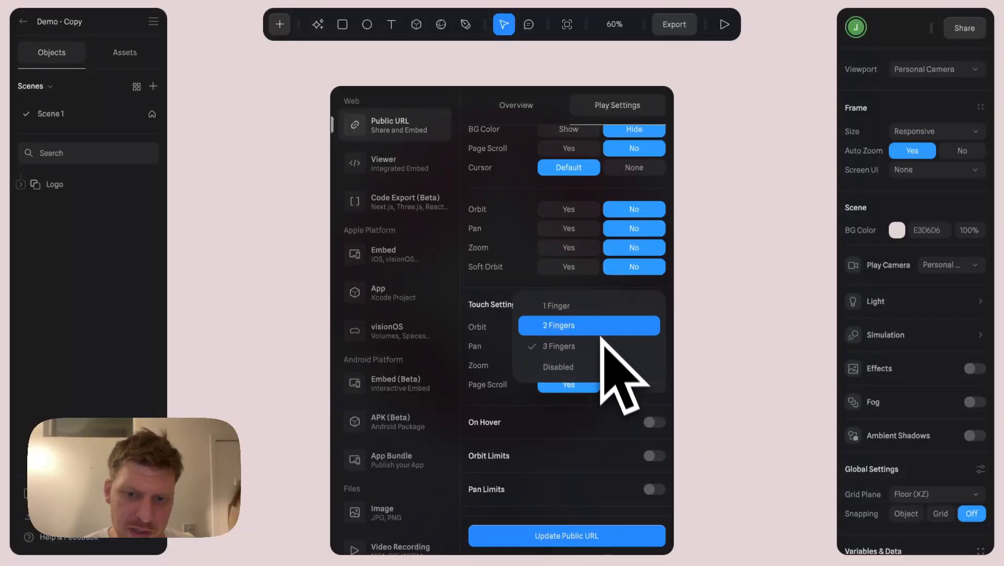
{"action": "left_click", "coordinate": [614, 370]}
{"action": "left_click", "coordinate": [631, 366]}
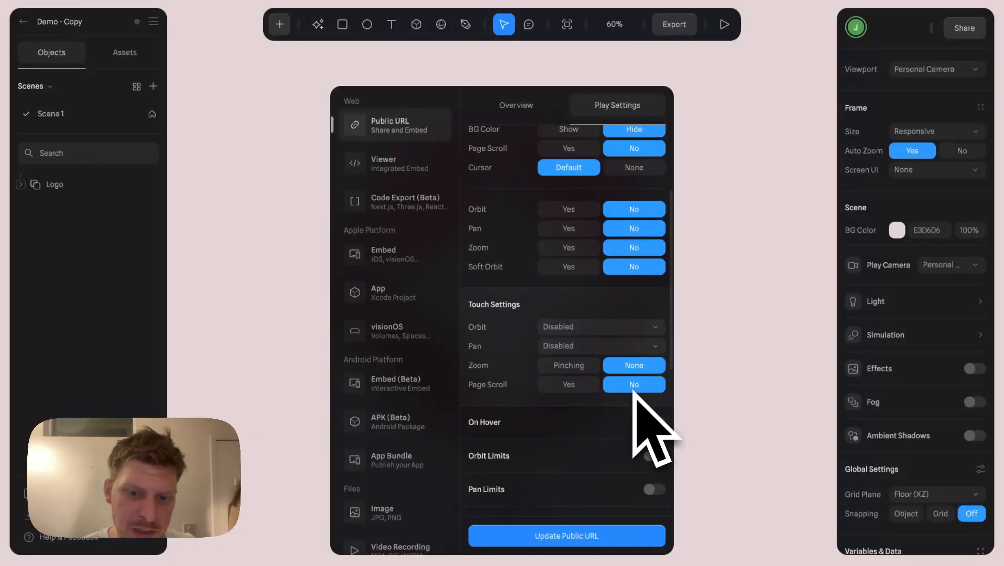
Turn on compression in the play settings and update the public URL
{"action": "scroll", "coordinate": [642, 408], "scroll_direction": "down", "scroll_amount": 6}
{"action": "left_click", "coordinate": [654, 435]}
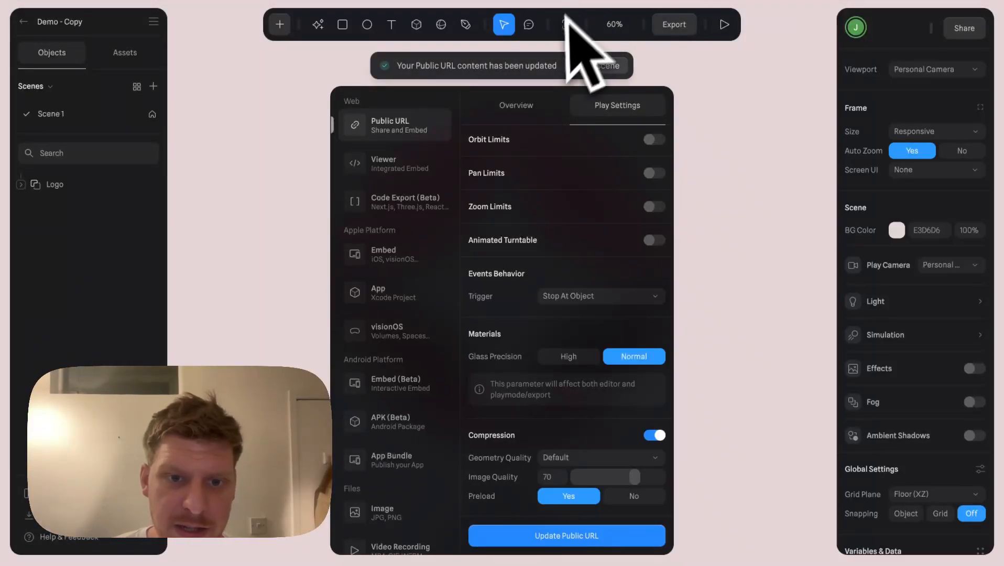
{"action": "left_click", "coordinate": [512, 104]}
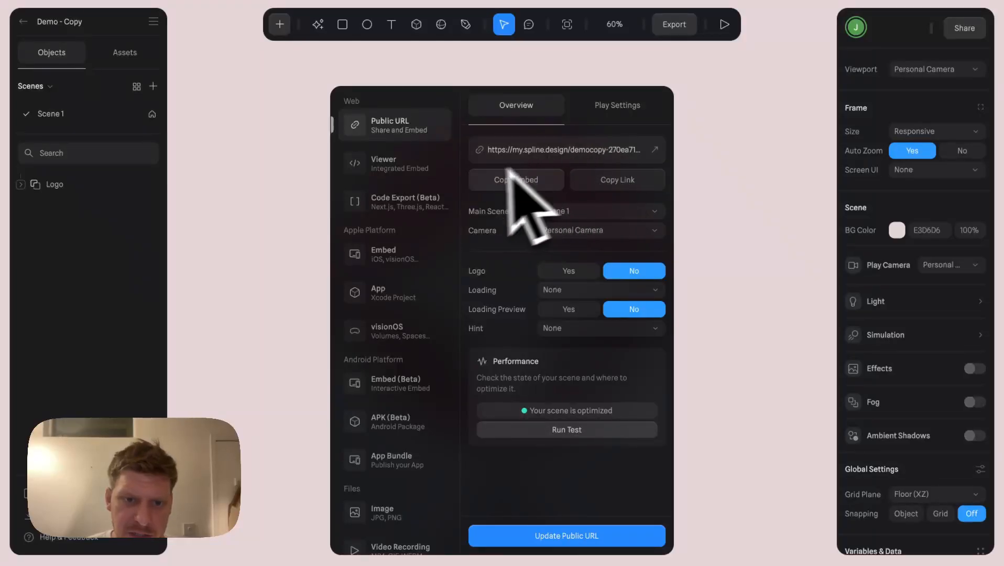
Generate the scene's Viewer export, copy its scene link and close the export settings
{"action": "left_click", "coordinate": [415, 167]}
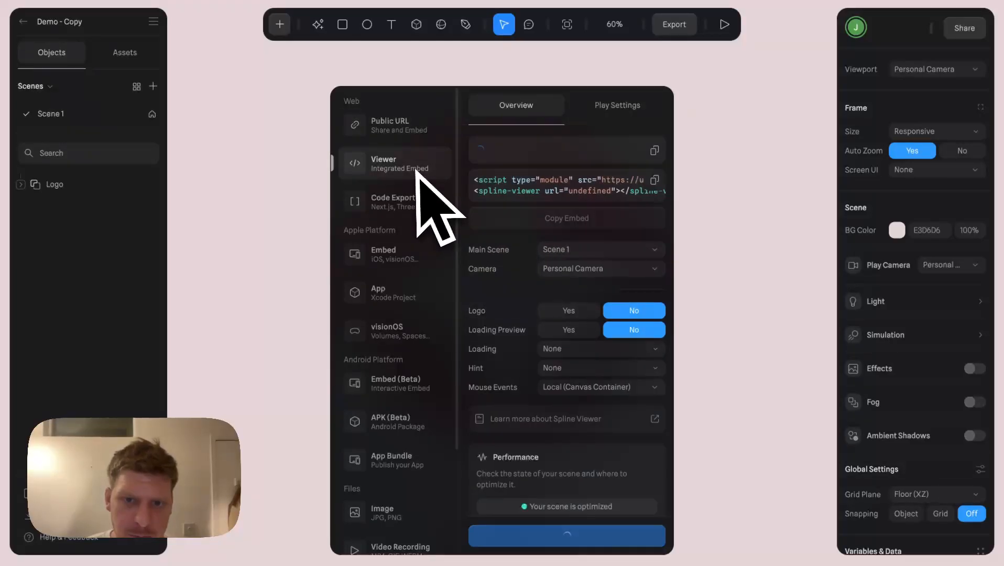
{"action": "left_click", "coordinate": [655, 151]}
{"action": "left_click", "coordinate": [719, 181]}
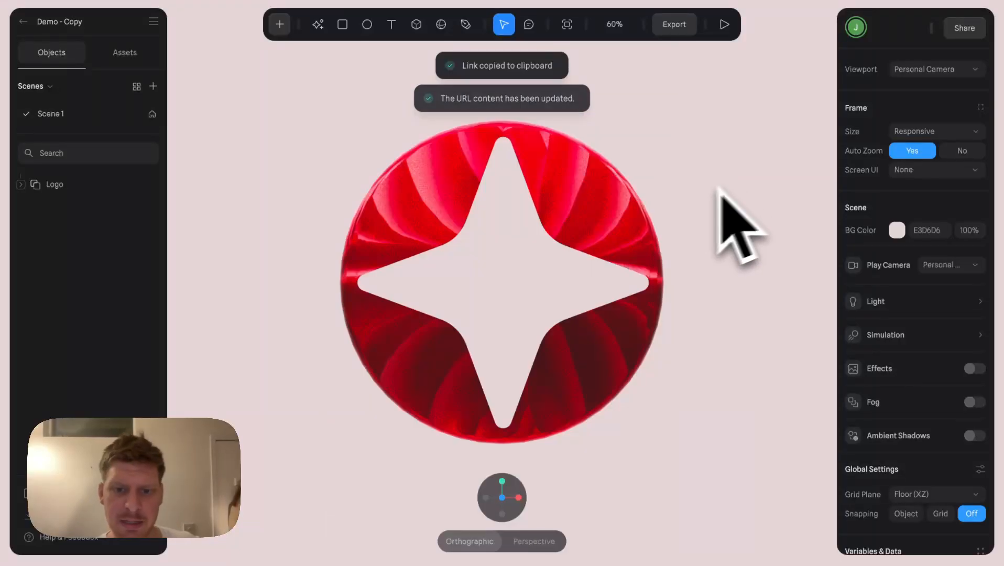
Switch to Webflow and add a Spline Scene element inside the spline_contain block
{"action": "left_click", "coordinate": [391, 0]}
{"action": "left_click", "coordinate": [516, 139]}
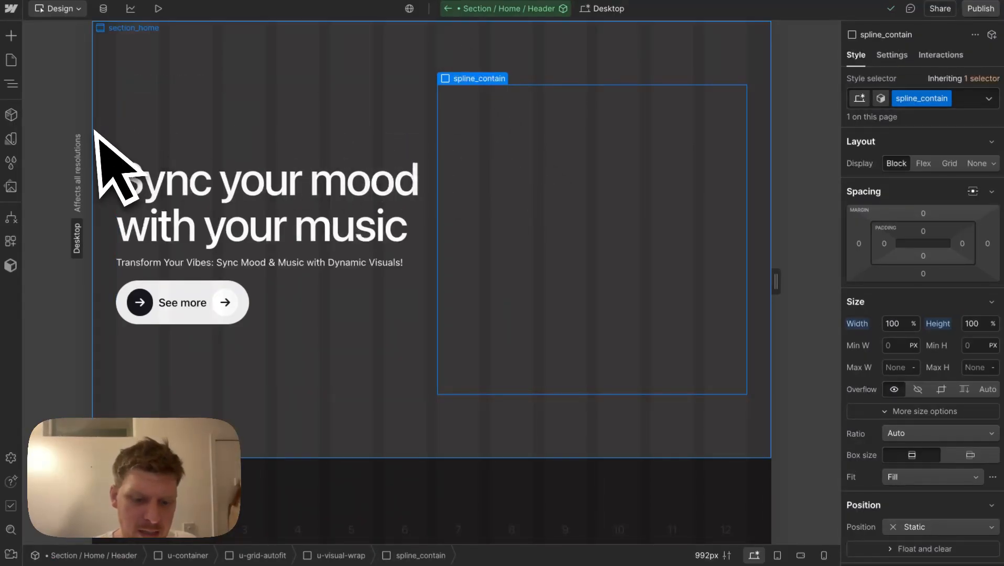
{"action": "key", "text": "ctrl+k"}
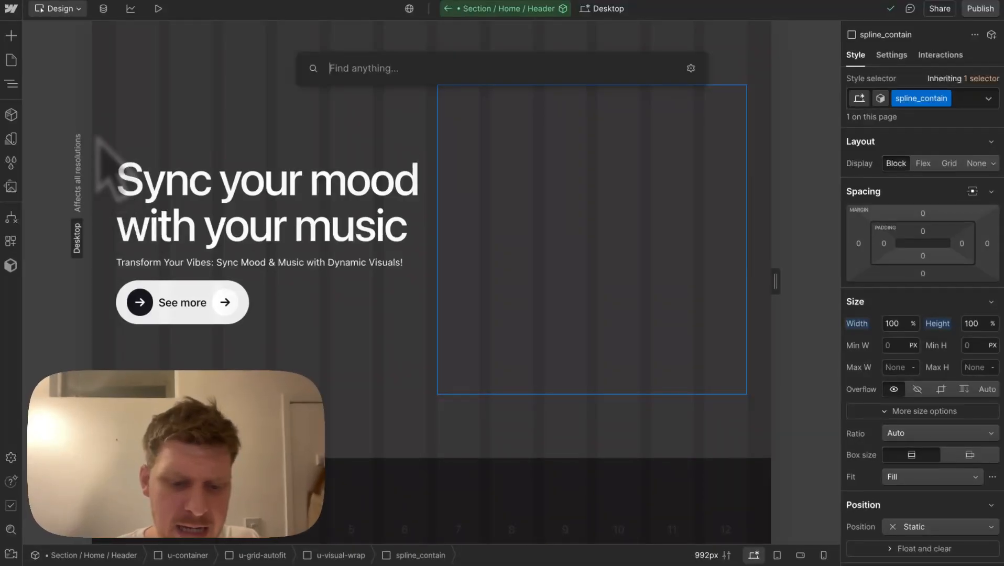
{"action": "type", "text": "emb"}
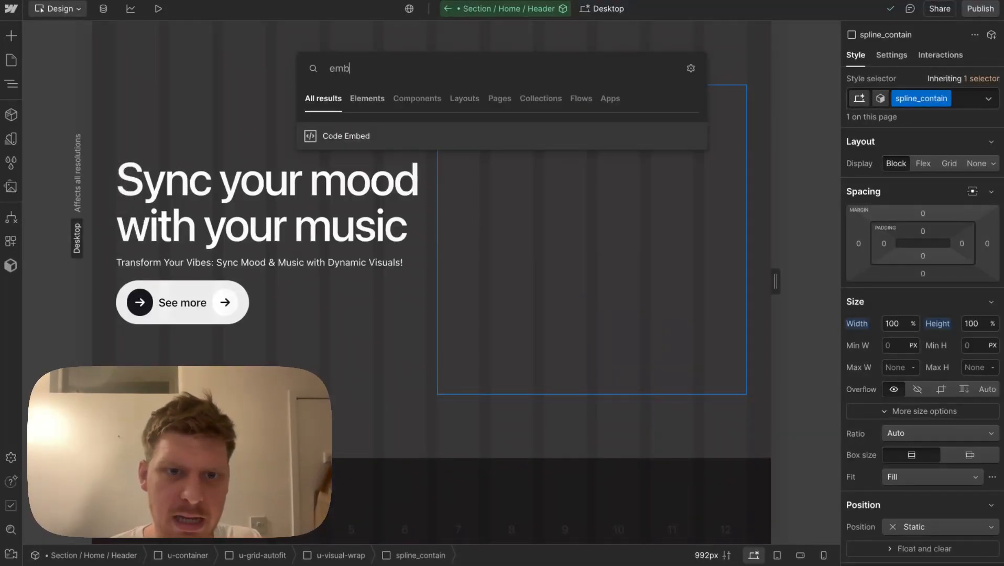
{"action": "key", "text": "BackSpace"}
{"action": "key", "text": "BackSpace"}
{"action": "key", "text": "BackSpace"}
{"action": "type", "text": "splin"}
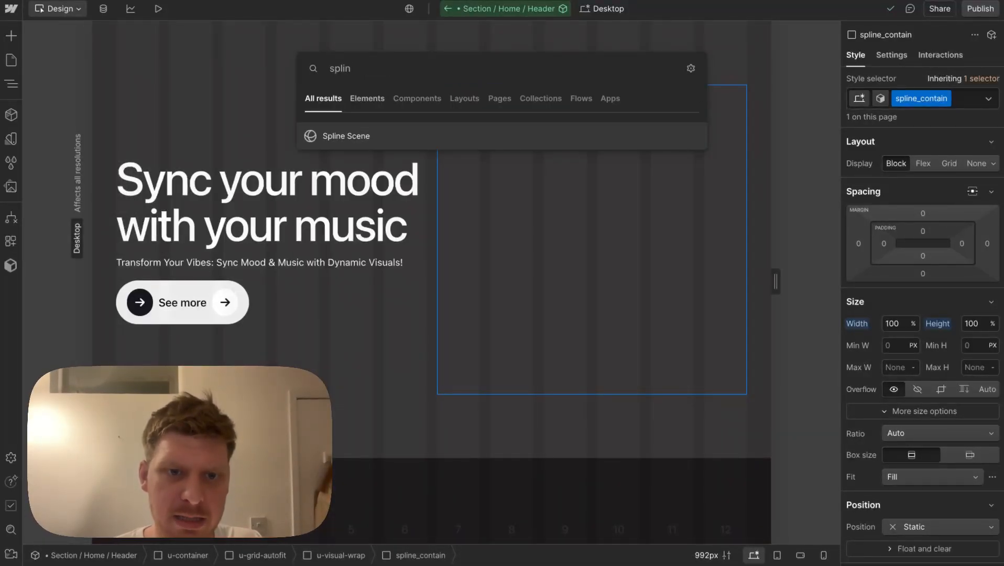
{"action": "key", "text": "Return"}
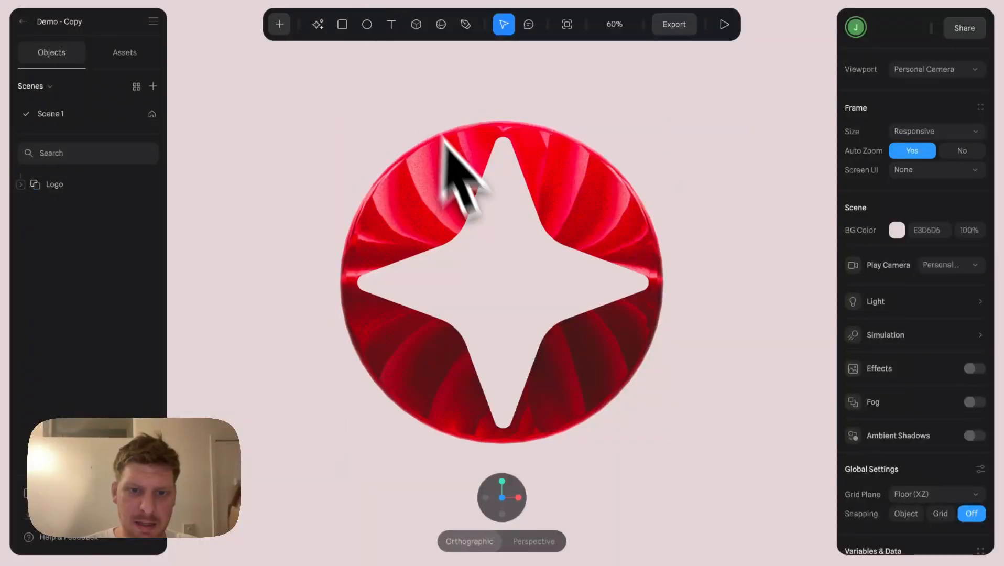
Copy the scene link from Spline's Viewer export and paste it as the URL of Webflow's Spline Scene element
{"action": "left_click", "coordinate": [675, 24]}
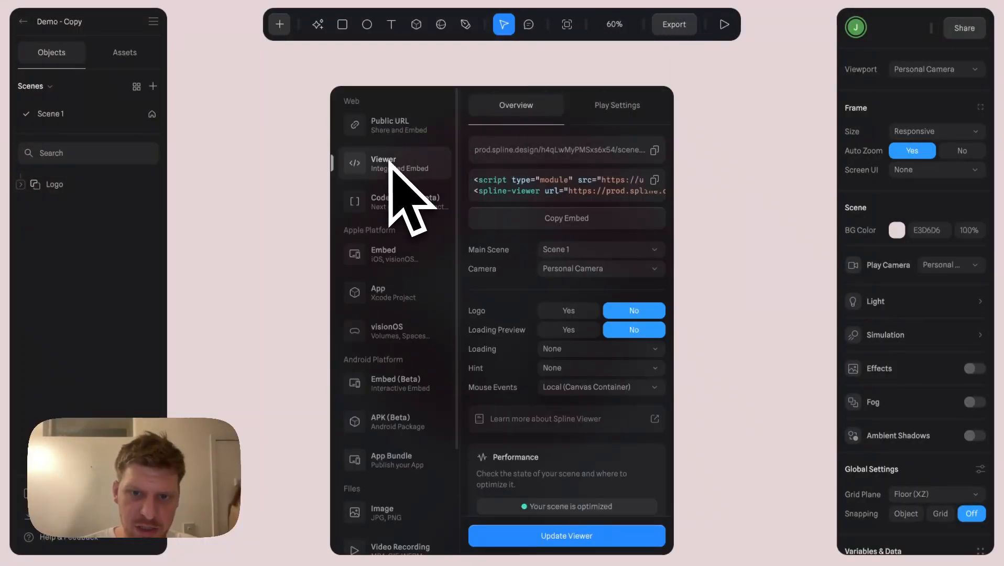
{"action": "left_click", "coordinate": [654, 150]}
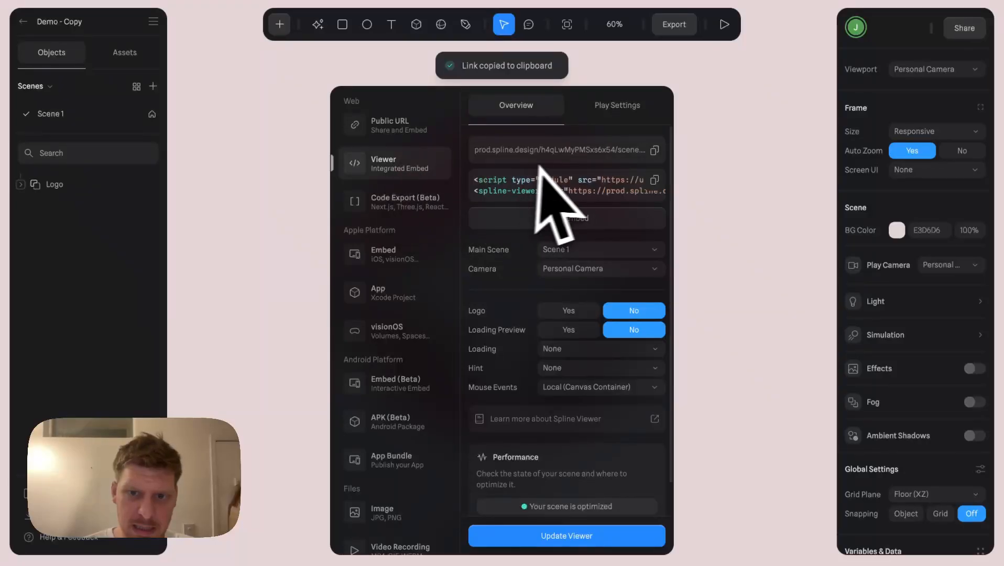
{"action": "left_click", "coordinate": [654, 150]}
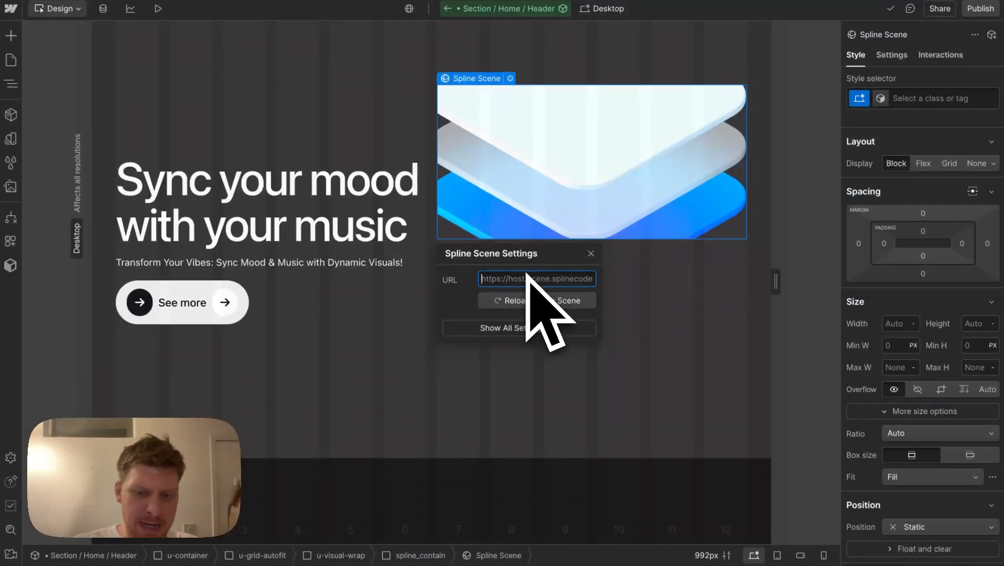
{"action": "key", "text": "ctrl+v"}
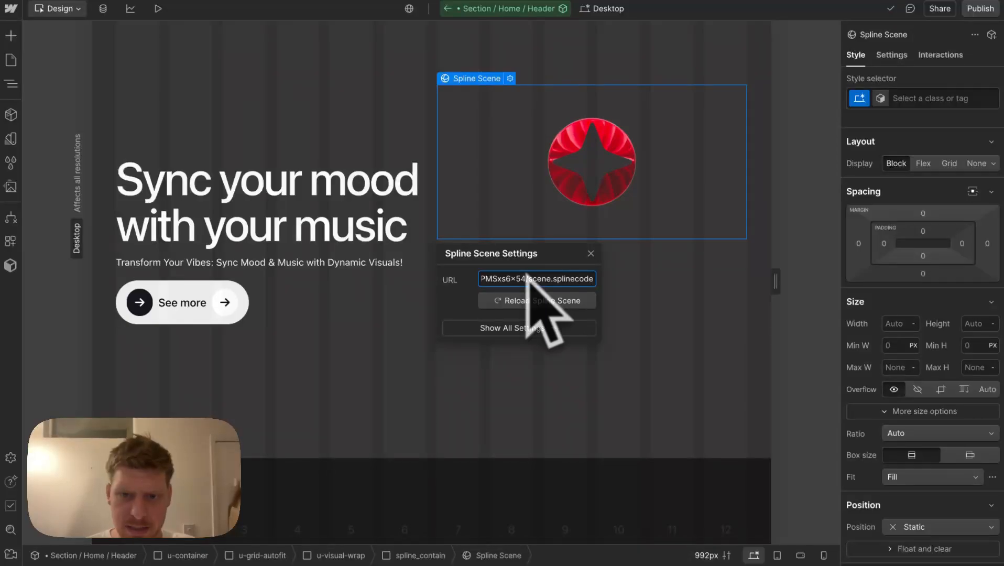
{"action": "left_click", "coordinate": [591, 253]}
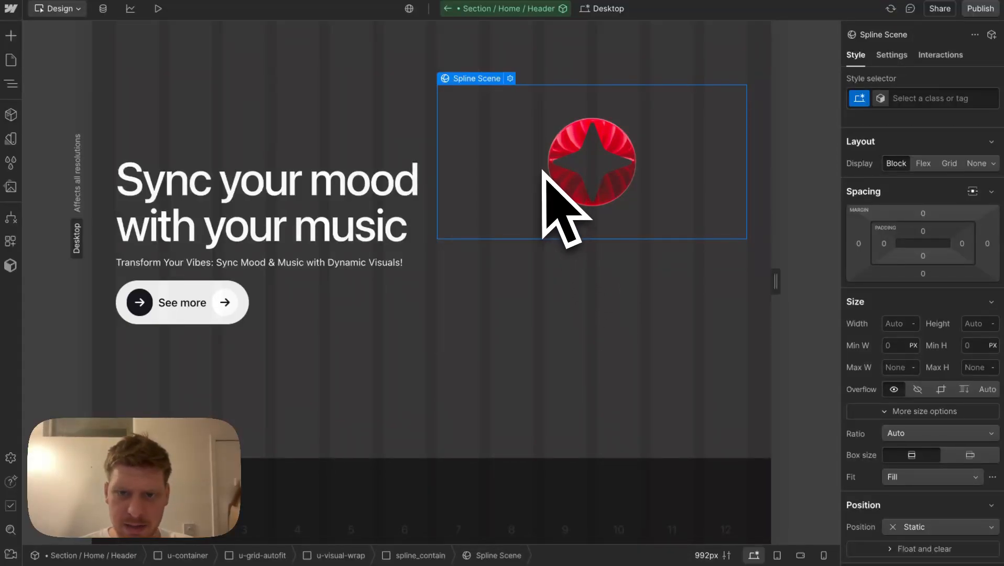
Apply the existing spline_contain class to the Spline Scene element
{"action": "left_click", "coordinate": [933, 95]}
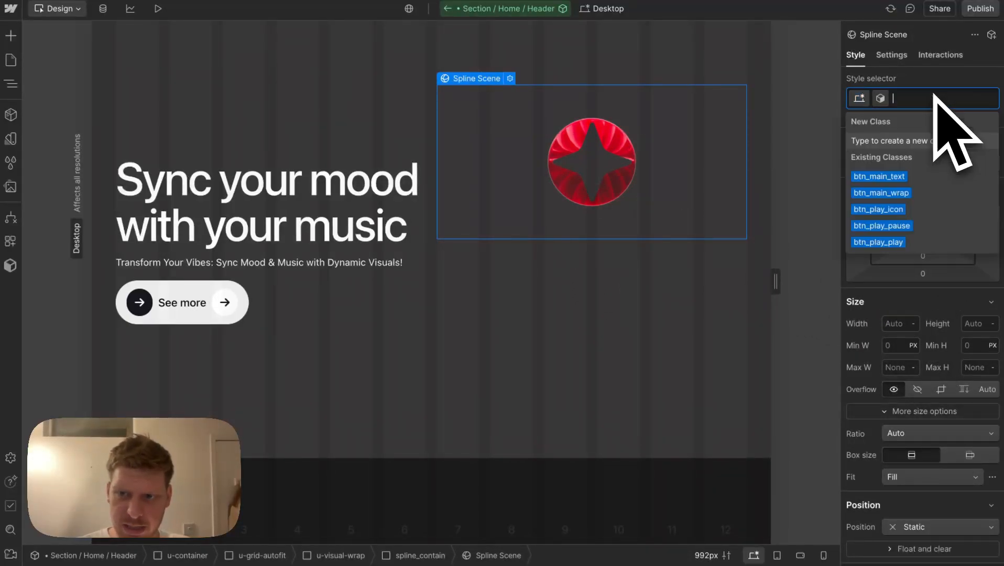
{"action": "type", "text": "spline"}
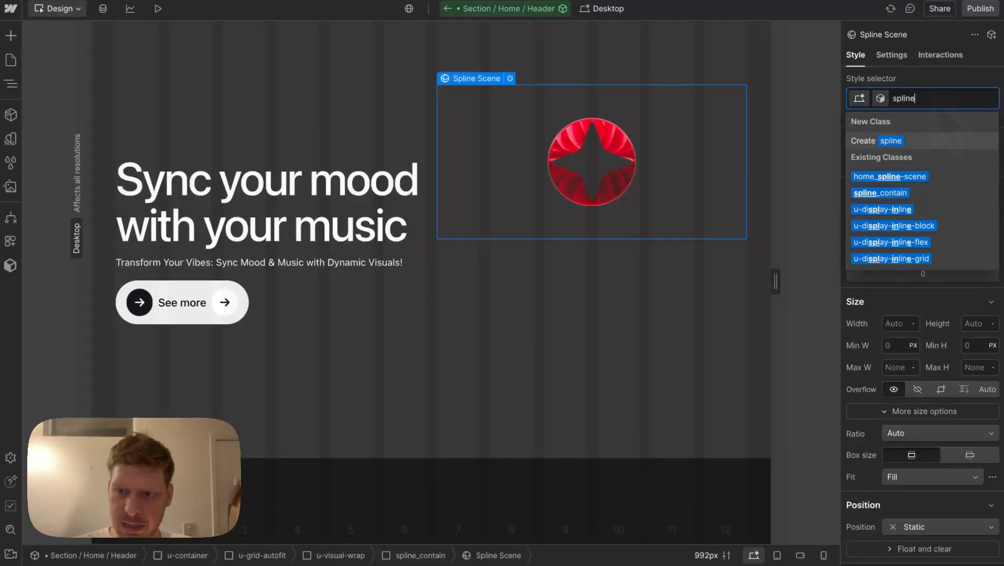
{"action": "key", "text": "Return"}
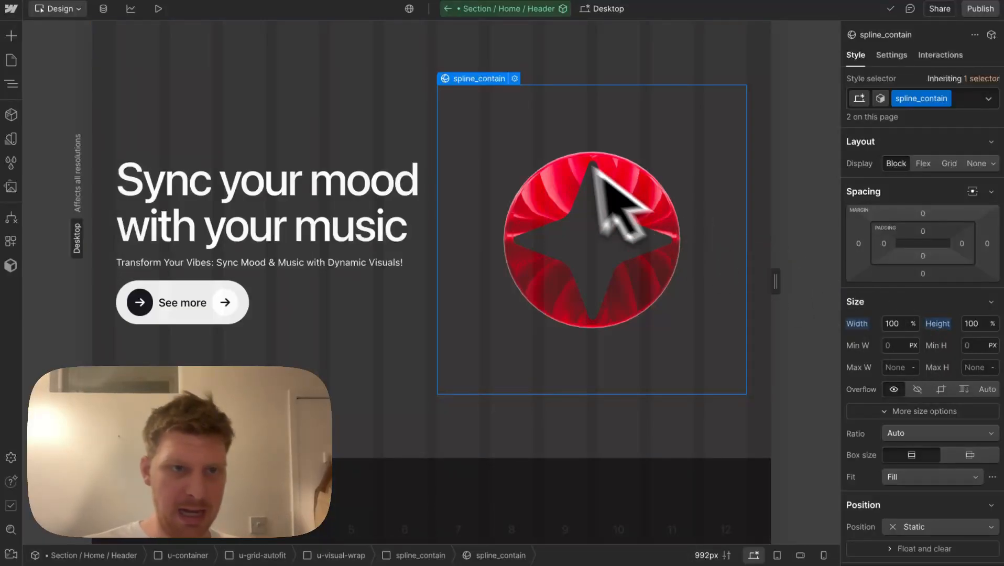
Preview the header at the tablet and mobile breakpoints, then widen the canvas back to desktop and leave the preview
{"action": "left_click", "coordinate": [168, 15]}
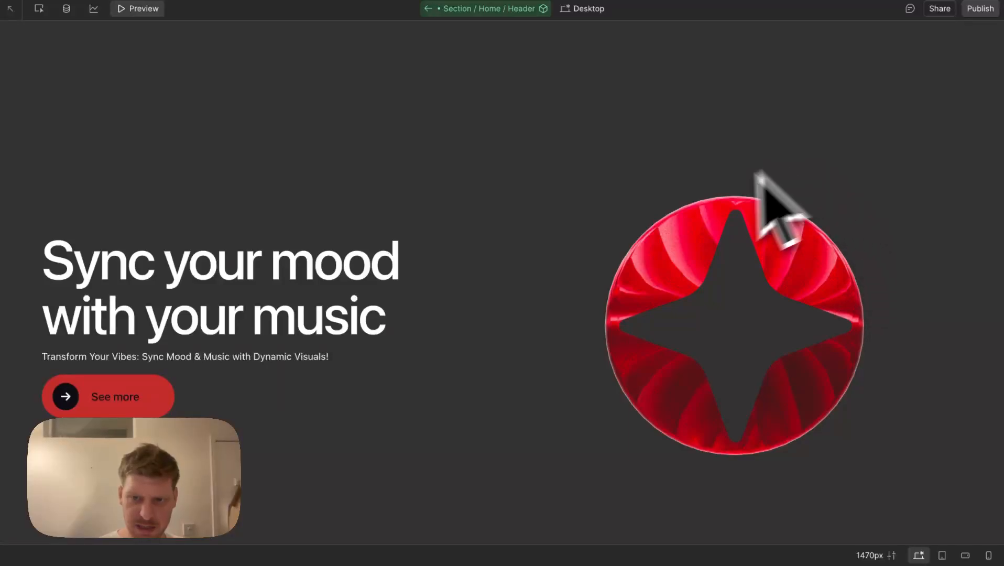
{"action": "left_click", "coordinate": [943, 554]}
{"action": "left_click", "coordinate": [965, 555]}
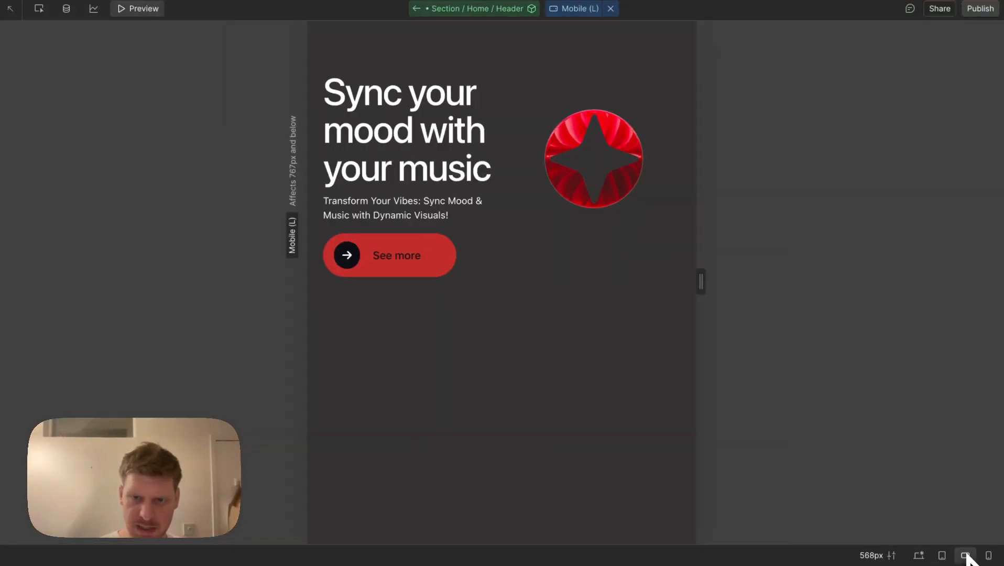
{"action": "left_click", "coordinate": [988, 554]}
{"action": "left_click_drag", "start_coordinate": [617, 283], "coordinate": [931, 269]}
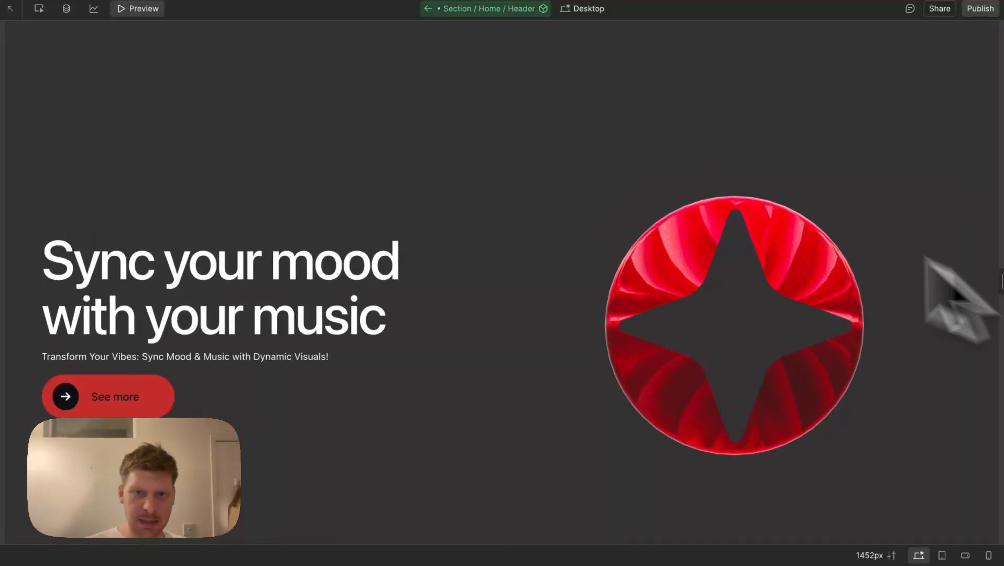
{"action": "left_click", "coordinate": [157, 9]}
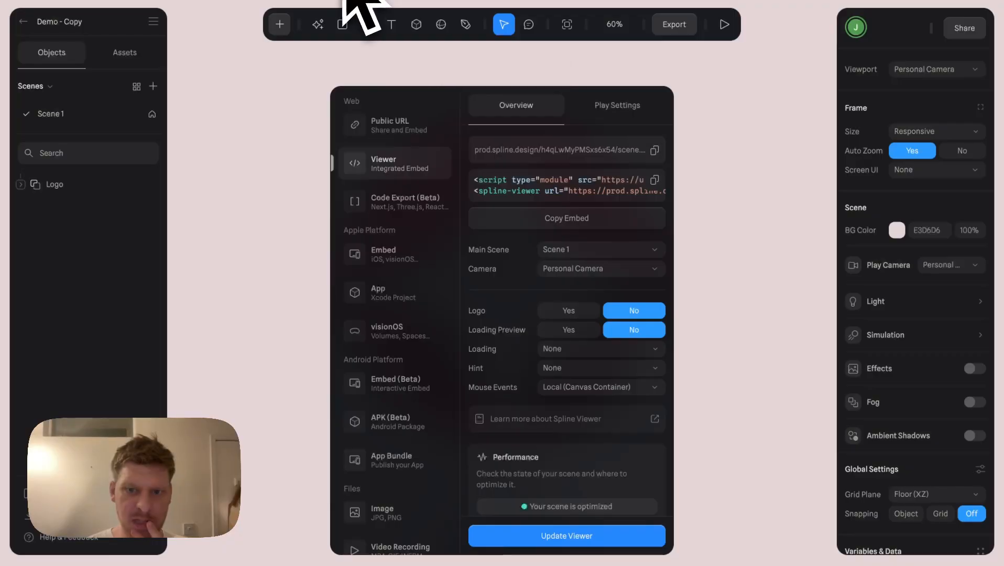
Switch to Spline, enlarge the logo by setting the camera view to 90% zoom, and update the Viewer export
{"action": "left_click", "coordinate": [738, 212]}
{"action": "scroll", "coordinate": [593, 251], "scroll_direction": "up", "scroll_amount": 5}
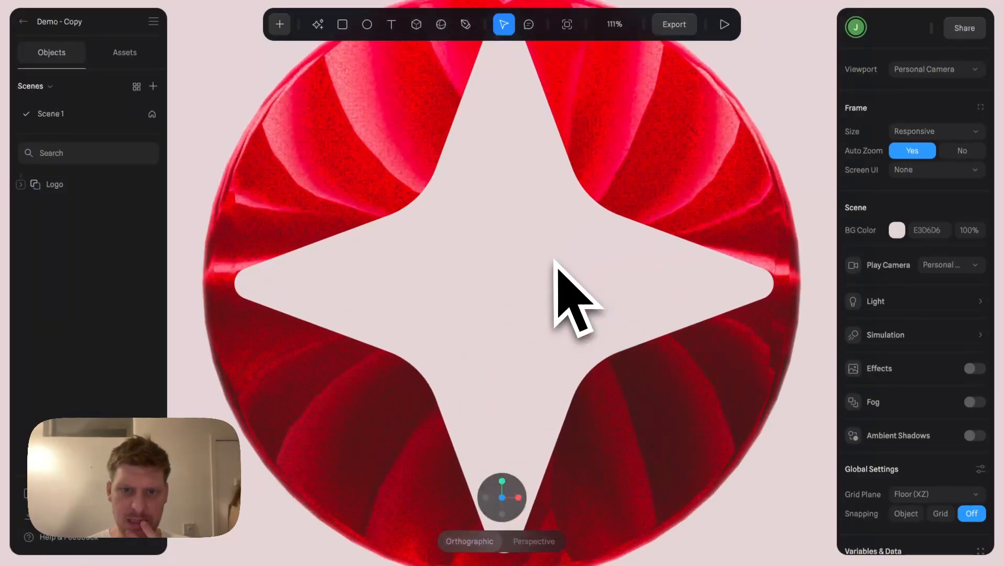
{"action": "scroll", "coordinate": [555, 261], "scroll_direction": "down", "scroll_amount": 2}
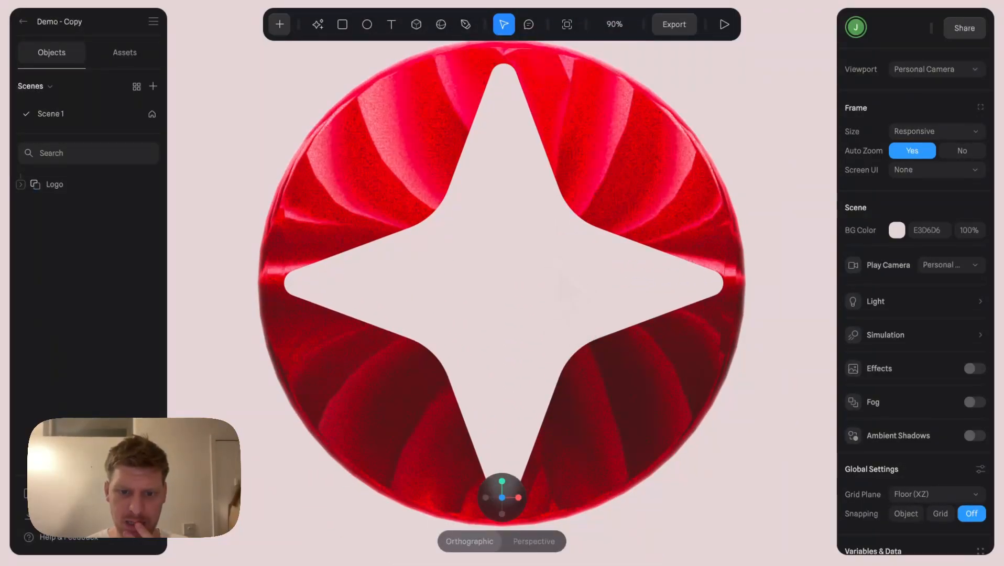
{"action": "left_click", "coordinate": [673, 24]}
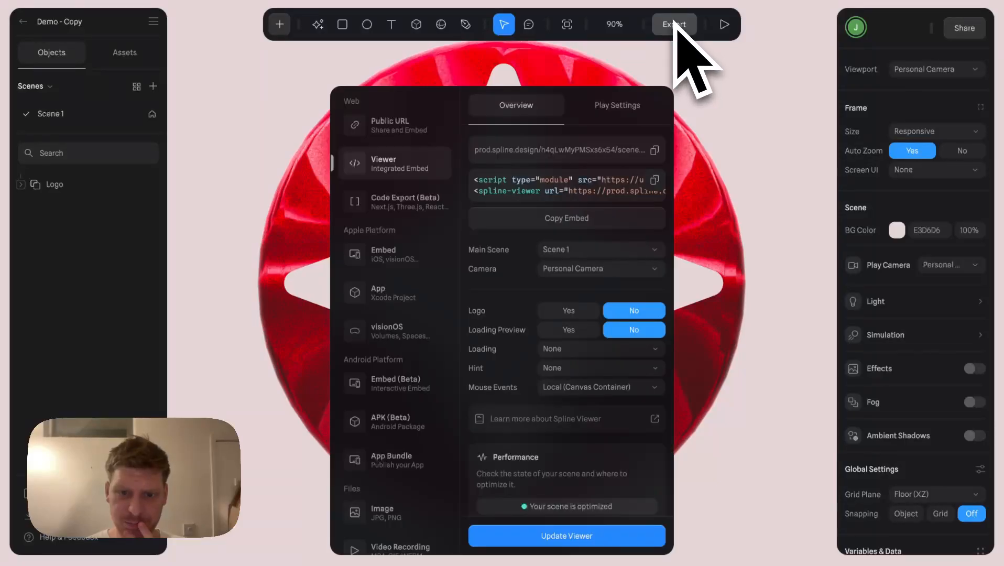
{"action": "left_click", "coordinate": [576, 530]}
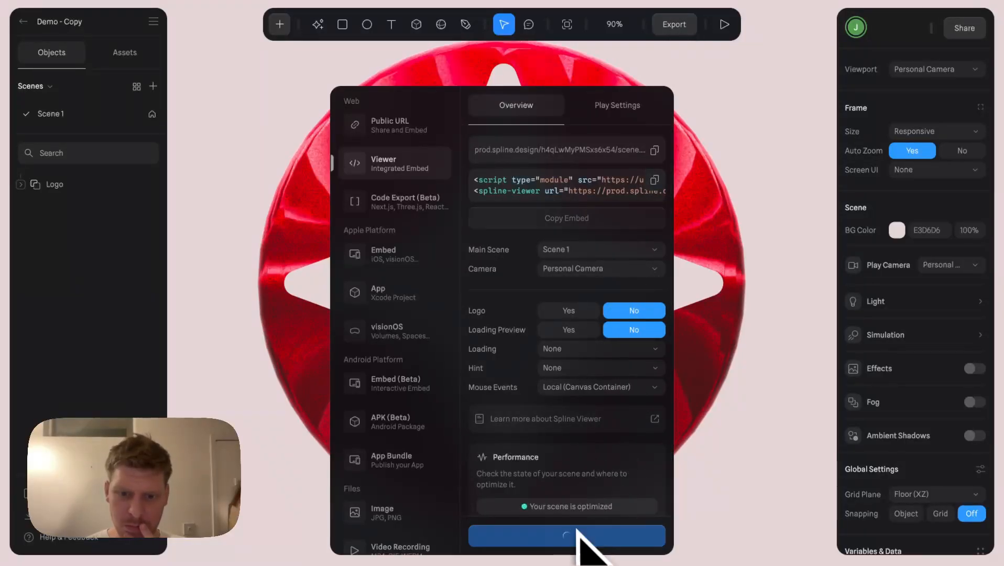
Check the embedded logo scene in the Webflow header and return to the Spline export settings
{"action": "left_click", "coordinate": [383, 0]}
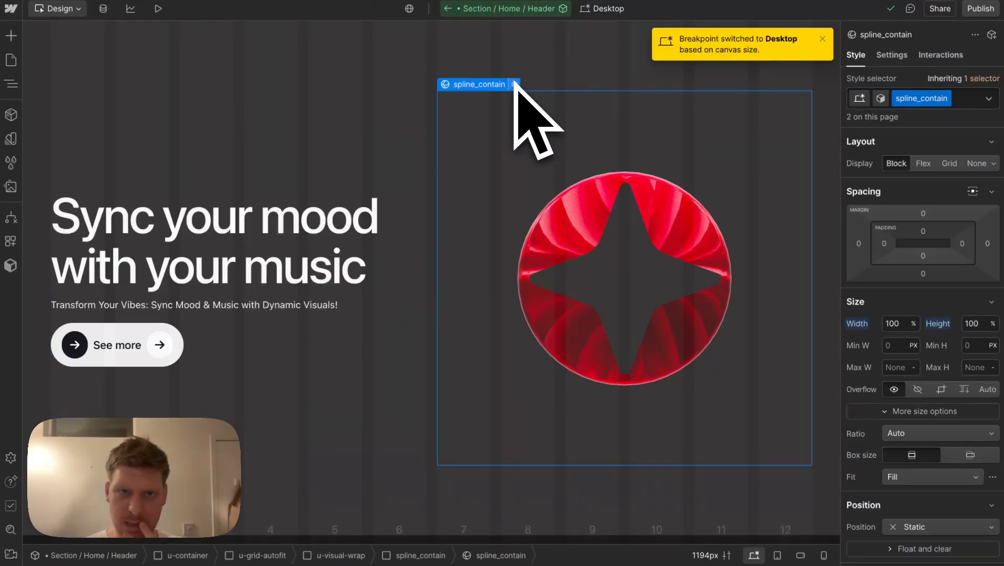
{"action": "left_click", "coordinate": [344, 1]}
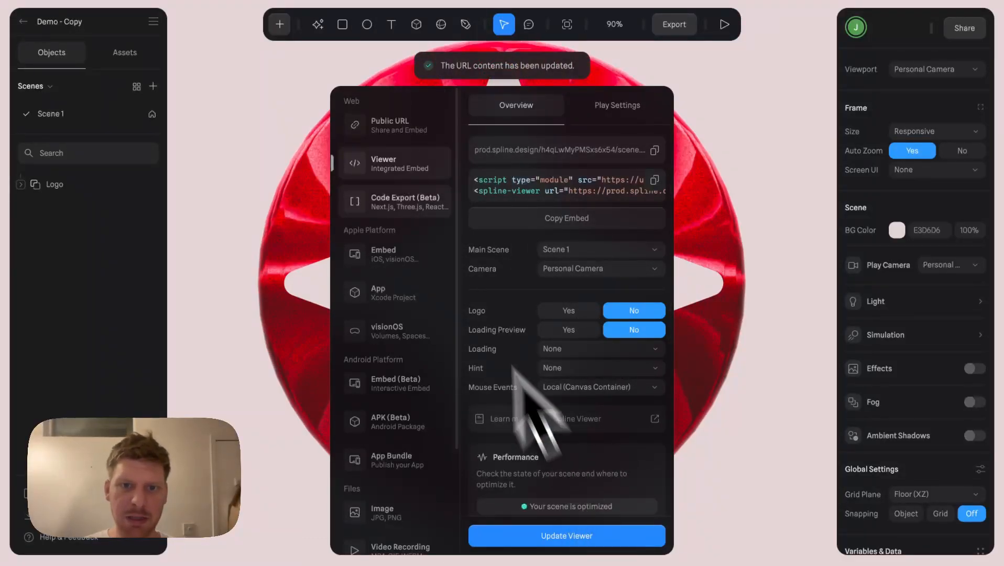
Switch to Webflow and reload the header's Spline scene so it uses the updated export
{"action": "left_click", "coordinate": [394, 1]}
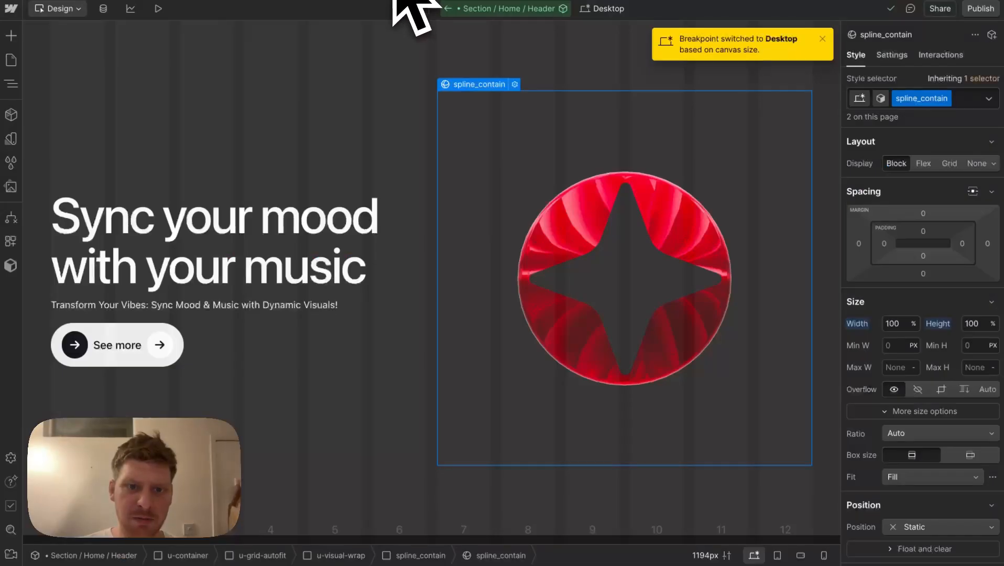
{"action": "left_click", "coordinate": [514, 84]}
{"action": "left_click", "coordinate": [517, 174]}
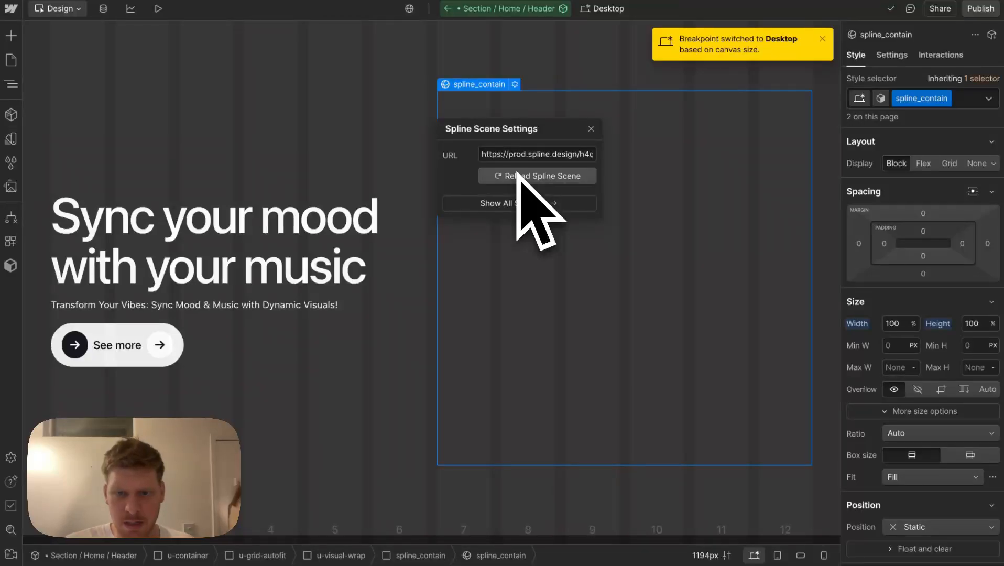
{"action": "left_click", "coordinate": [613, 168]}
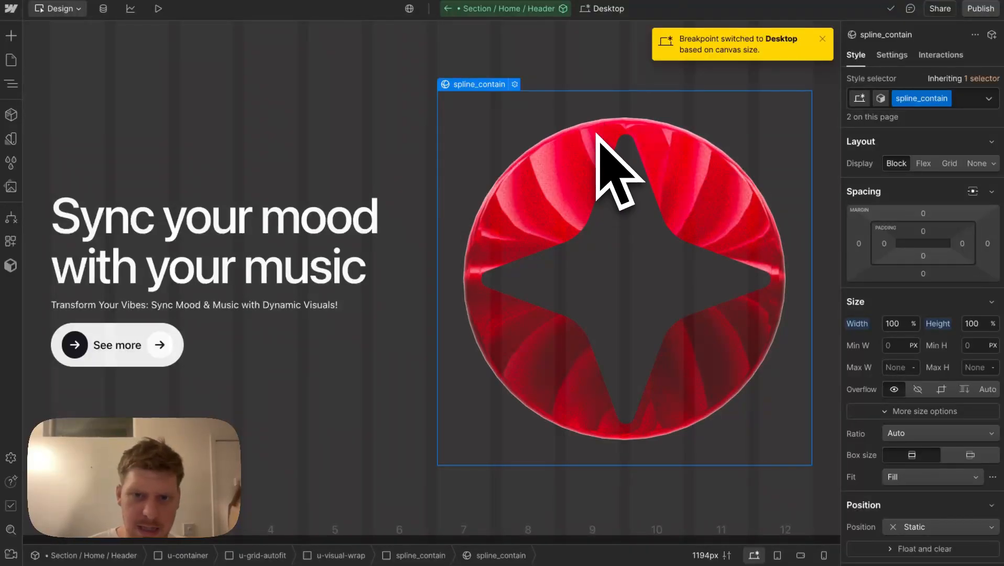
Preview the header with the enlarged logo at different canvas widths, then leave the preview
{"action": "left_click", "coordinate": [158, 9]}
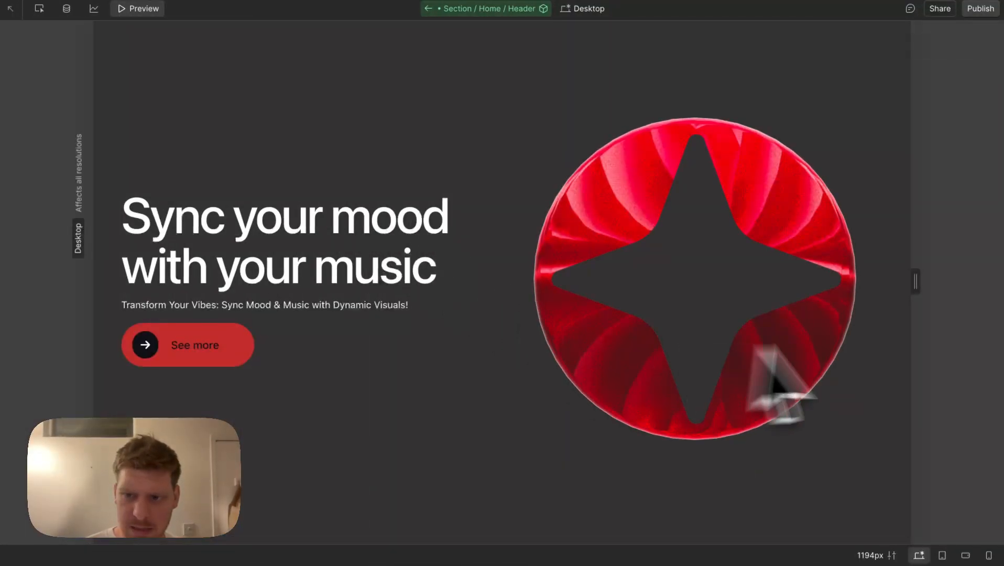
{"action": "left_click_drag", "start_coordinate": [917, 278], "coordinate": [839, 306]}
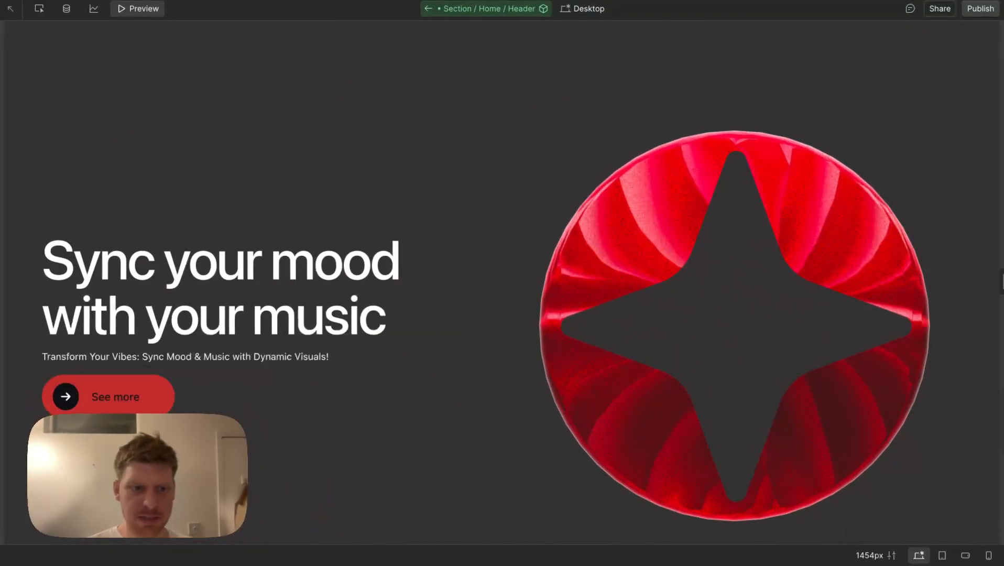
{"action": "left_click", "coordinate": [147, 10]}
Leave the header component and duplicate the Section / Full component as "• Section / Home / Fixed" in the • Section group
{"action": "left_click", "coordinate": [12, 84]}
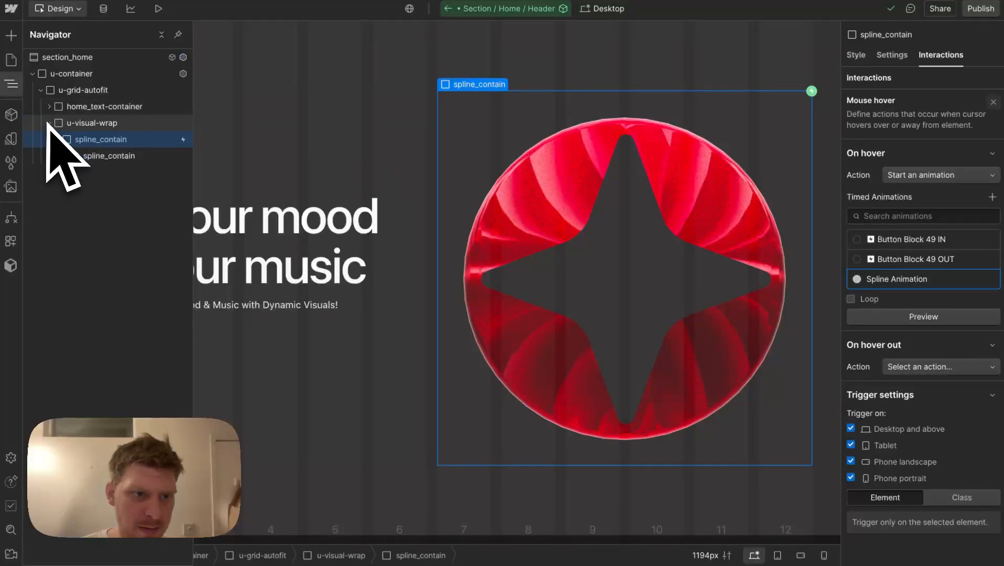
{"action": "left_click", "coordinate": [444, 7]}
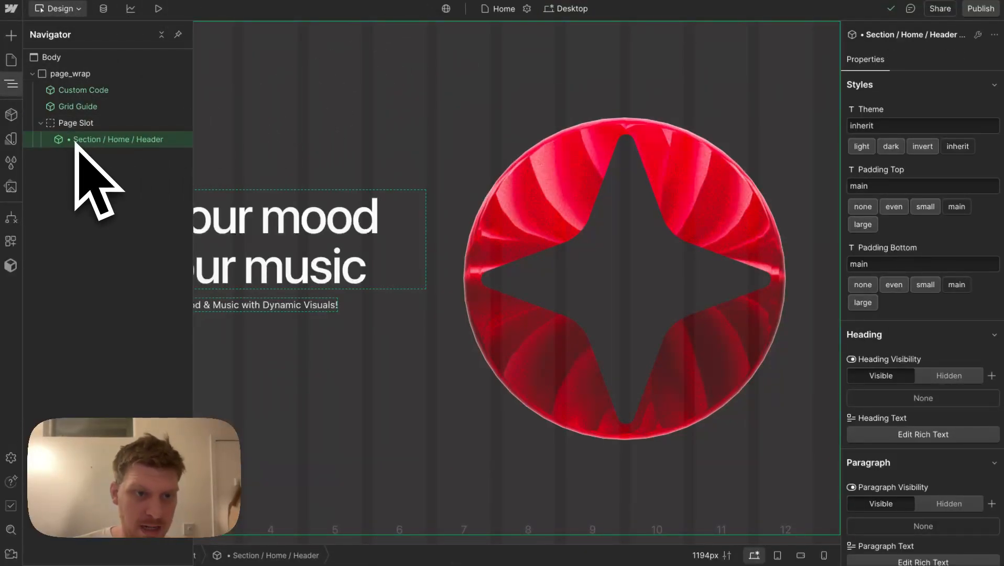
{"action": "left_click", "coordinate": [11, 115]}
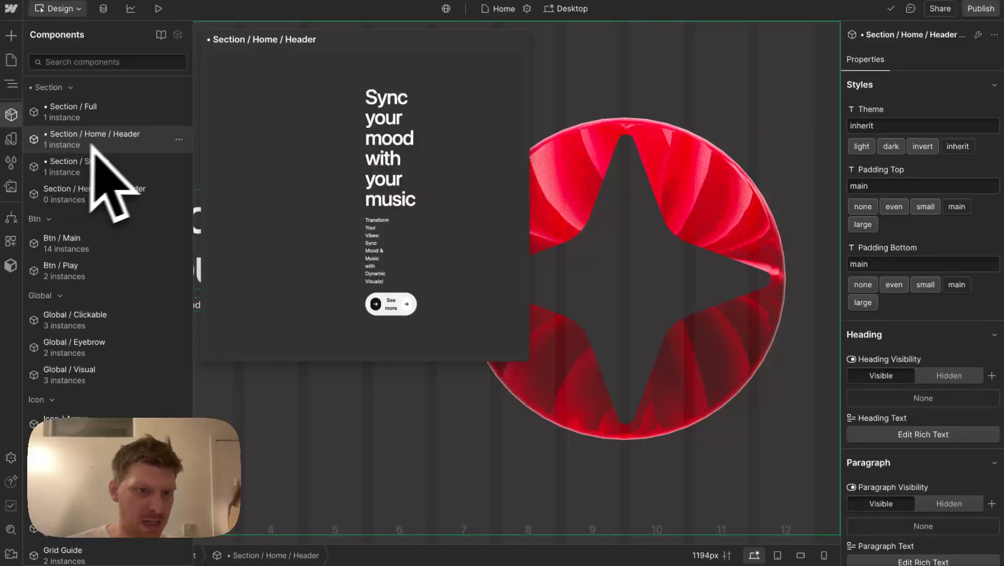
{"action": "left_click", "coordinate": [179, 111]}
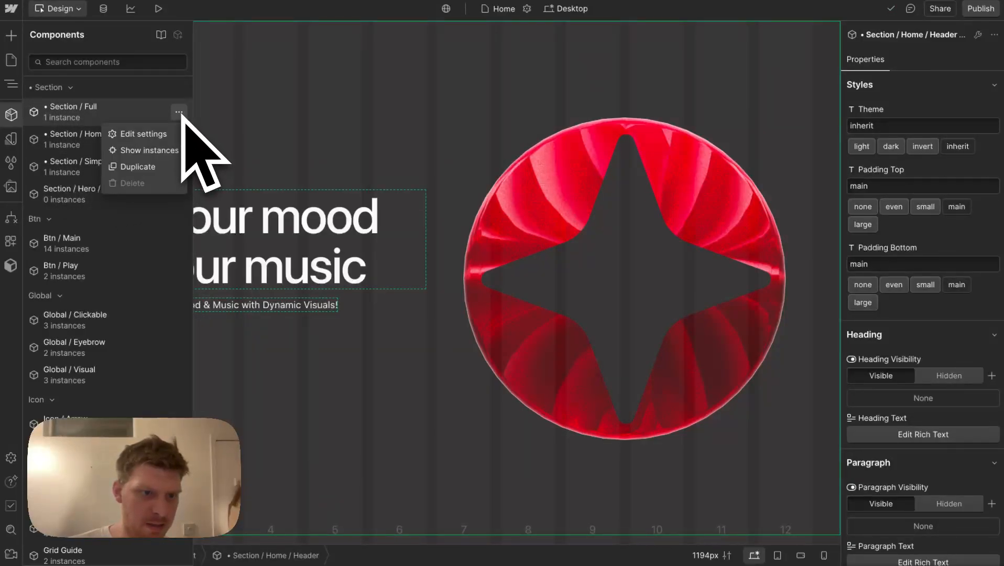
{"action": "left_click", "coordinate": [151, 166]}
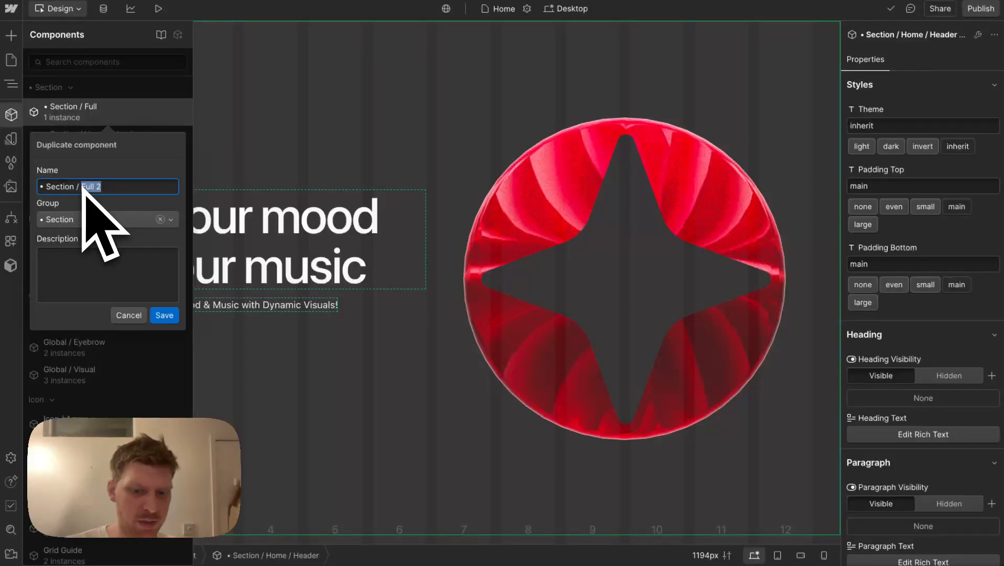
{"action": "type", "text": "Home "}
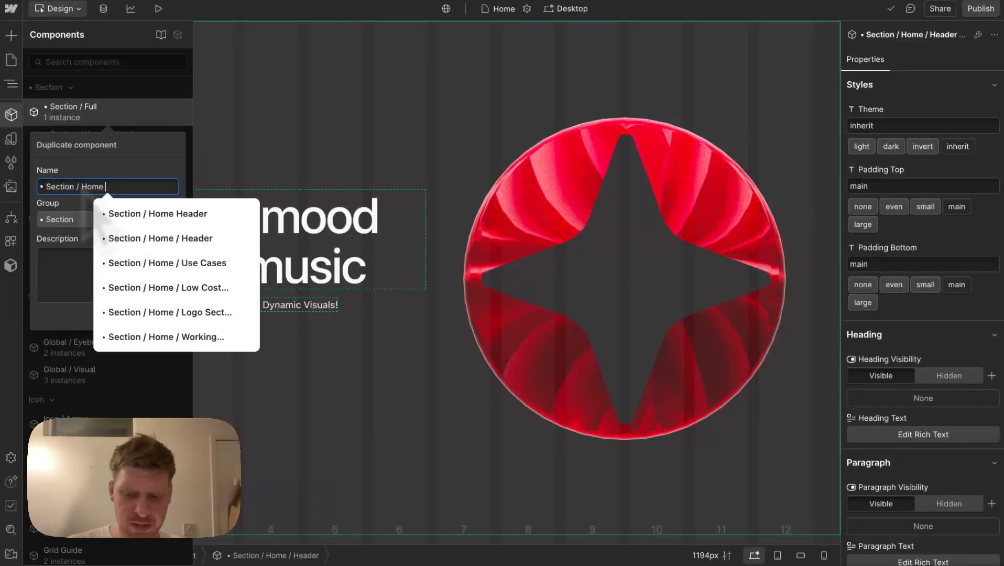
{"action": "type", "text": "/"}
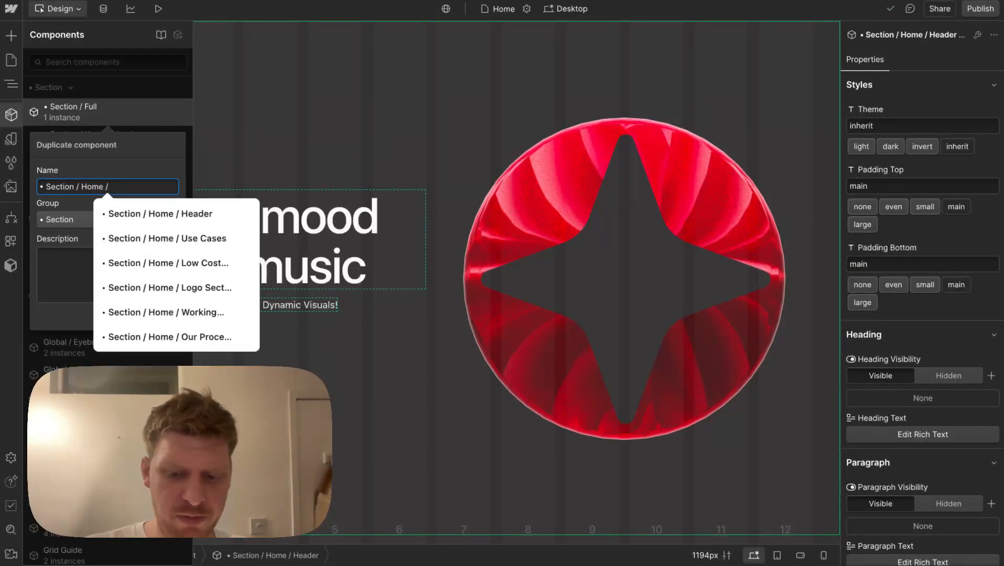
{"action": "type", "text": " Fixed"}
{"action": "key", "text": "Return"}
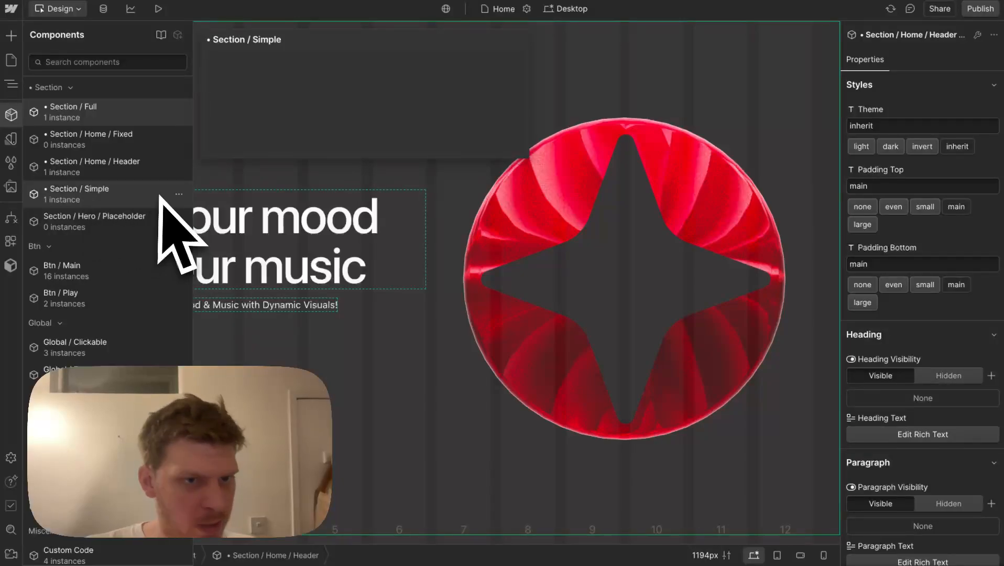
Insert the Section / Home / Fixed component below the header in the Page Slot and open it for editing
{"action": "left_click", "coordinate": [109, 147]}
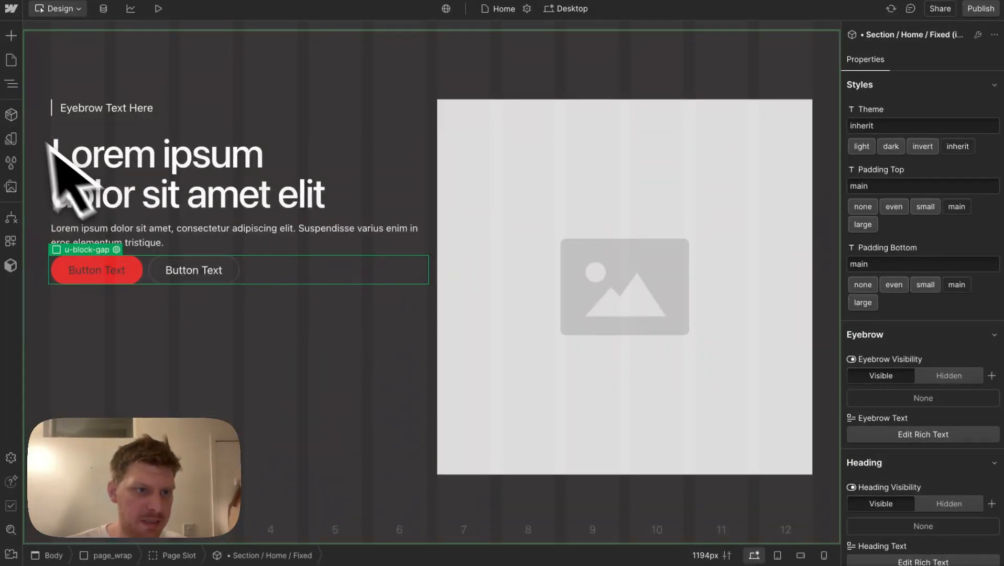
{"action": "left_click", "coordinate": [11, 83]}
{"action": "left_click", "coordinate": [85, 142]}
{"action": "double_click", "coordinate": [86, 156]}
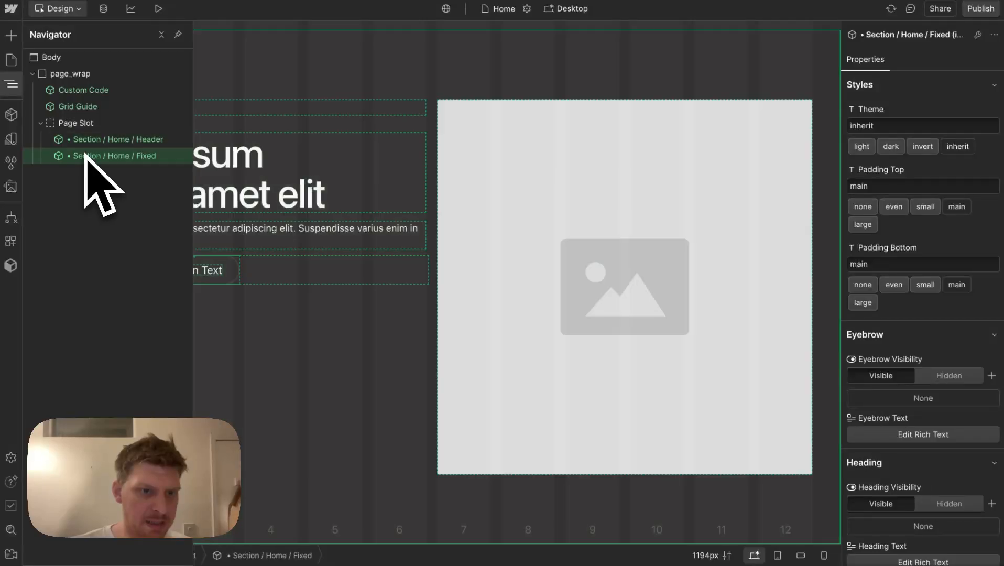
Delete the u-grid-autofit block from the Fixed section's u-container
{"action": "left_click", "coordinate": [29, 77]}
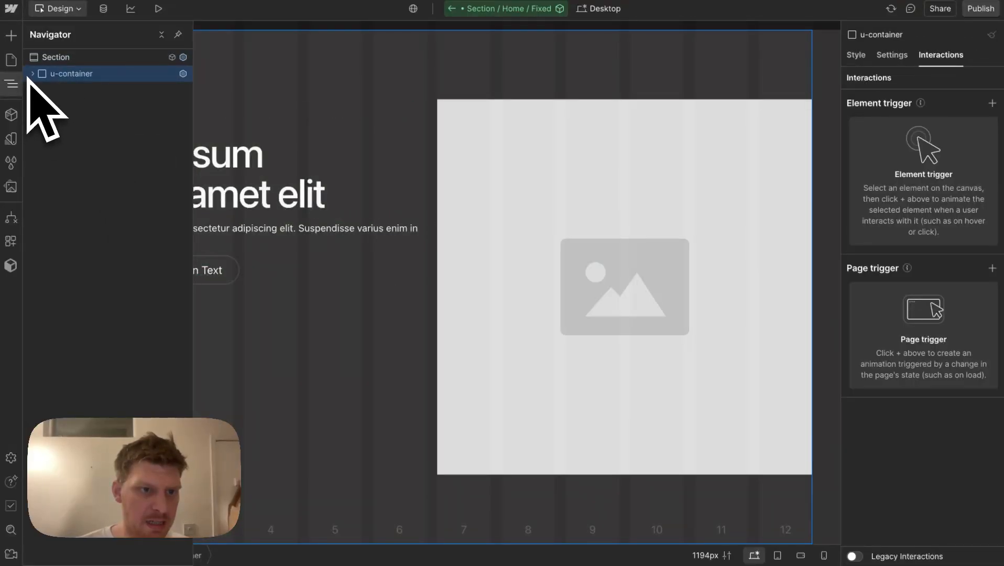
{"action": "left_click", "coordinate": [33, 74]}
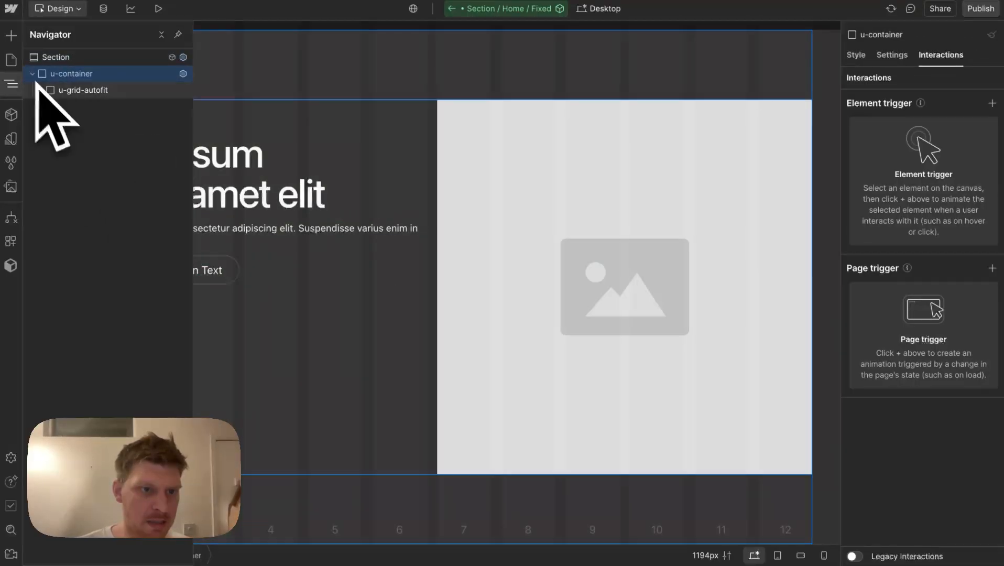
{"action": "left_click", "coordinate": [78, 90]}
Add a Spline Scene element inside the Fixed section's empty u-container
{"action": "left_click", "coordinate": [88, 73]}
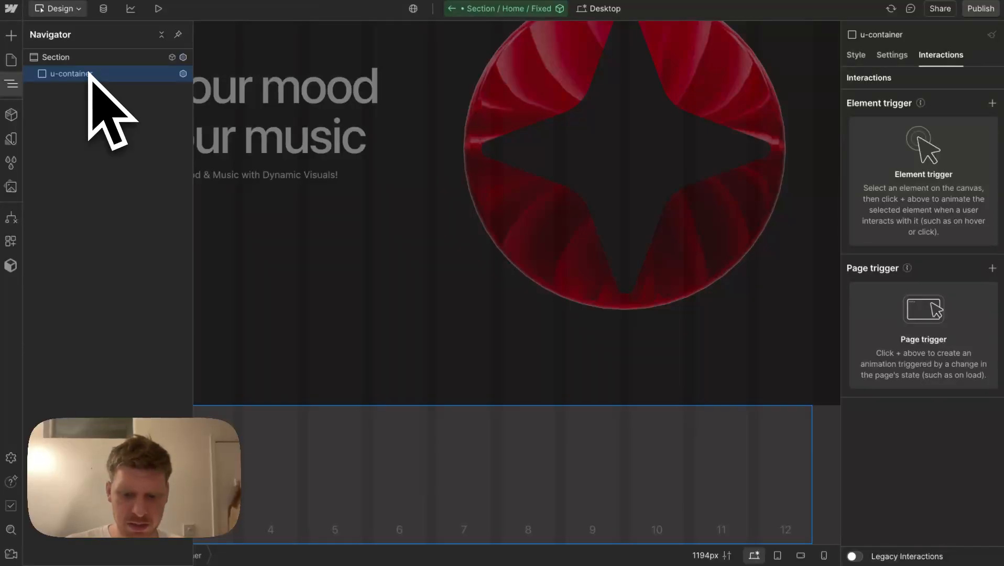
{"action": "key", "text": "ctrl+e"}
{"action": "type", "text": "spline"}
{"action": "key", "text": "Return"}
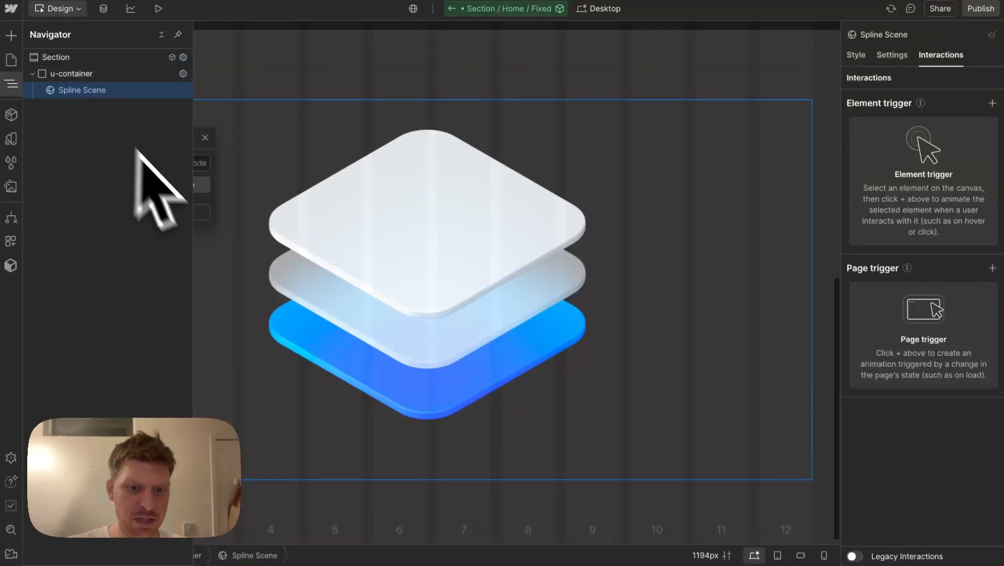
Compare the header's logo scene with the placeholder scene below it and reselect the new Spline Scene
{"action": "left_click", "coordinate": [287, 208]}
{"action": "scroll", "coordinate": [333, 173], "scroll_direction": "up", "scroll_amount": 10}
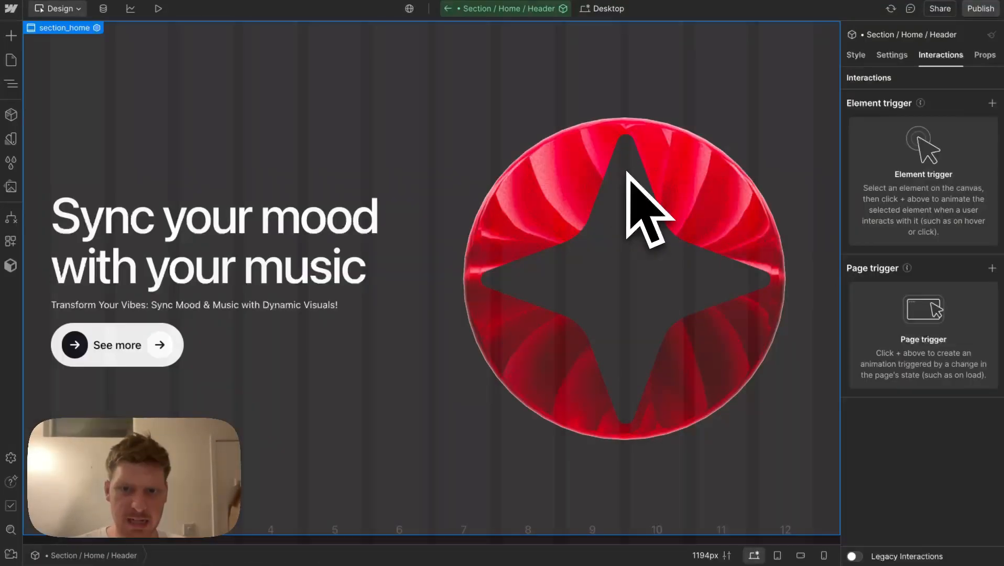
{"action": "left_click", "coordinate": [627, 175]}
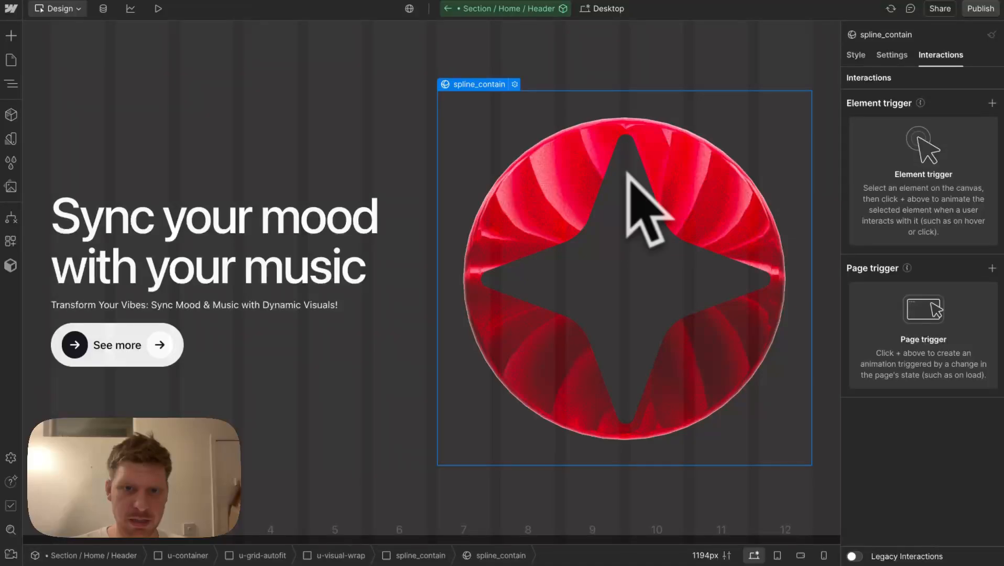
{"action": "scroll", "coordinate": [504, 212], "scroll_direction": "down", "scroll_amount": 10}
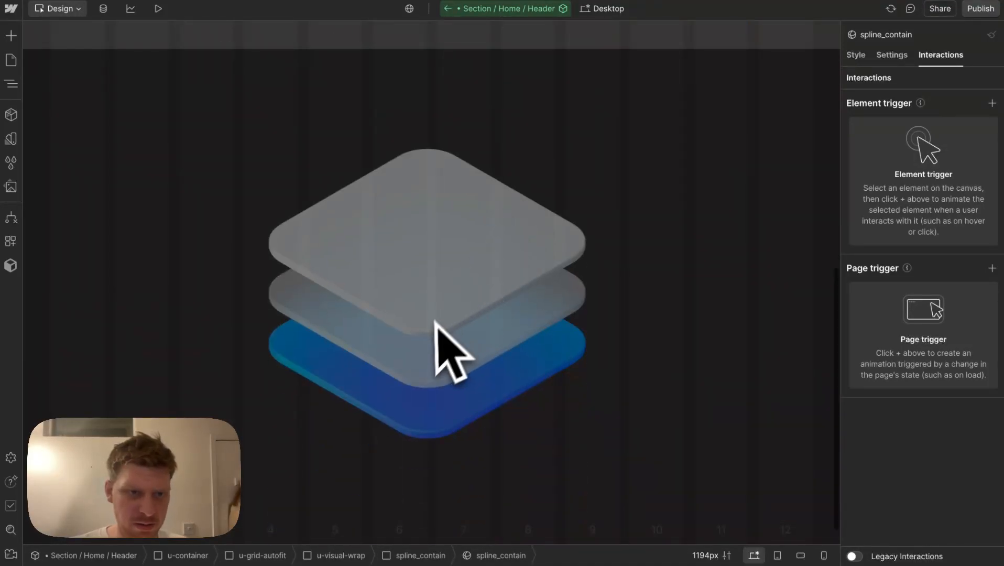
{"action": "left_click", "coordinate": [433, 332]}
{"action": "left_click", "coordinate": [430, 335]}
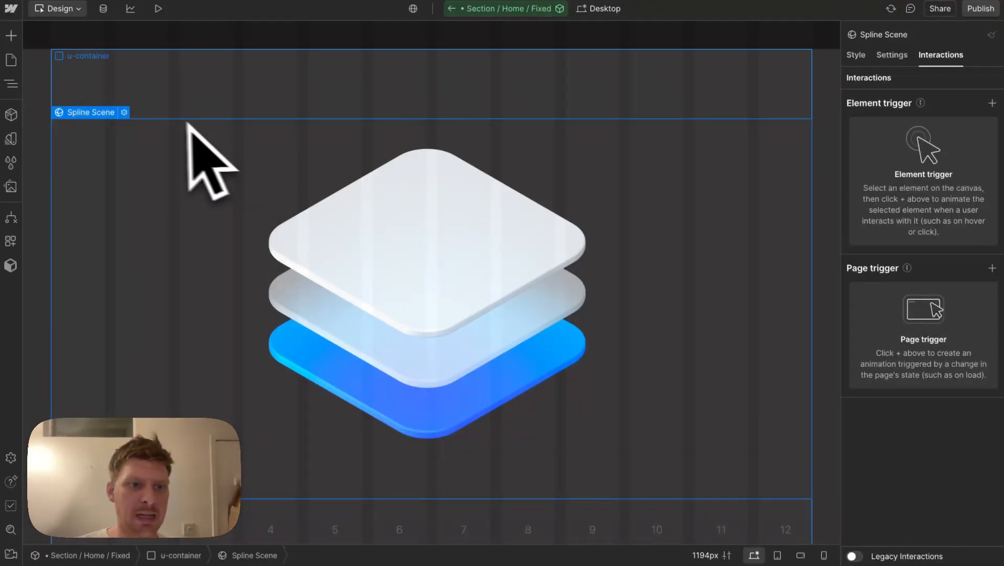
Switch to Spline, leave the Demo - Copy file and open the Logo file
{"action": "left_click", "coordinate": [352, 0]}
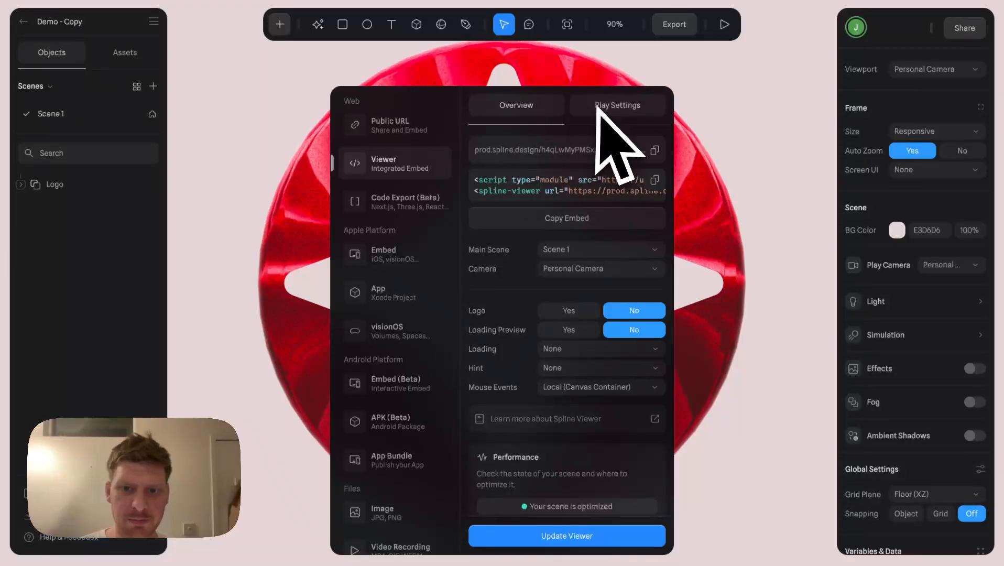
{"action": "left_click", "coordinate": [689, 155]}
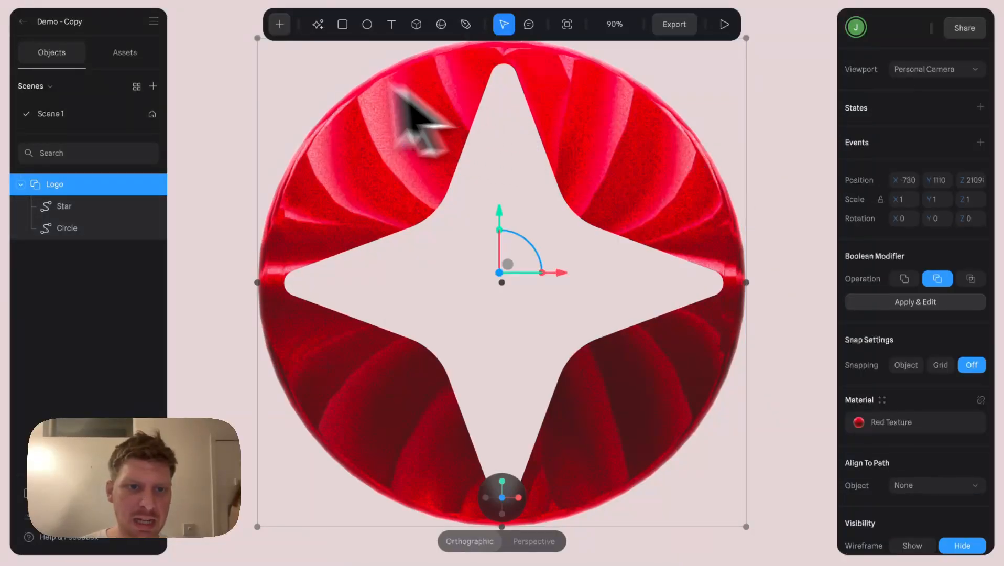
{"action": "left_click", "coordinate": [24, 21]}
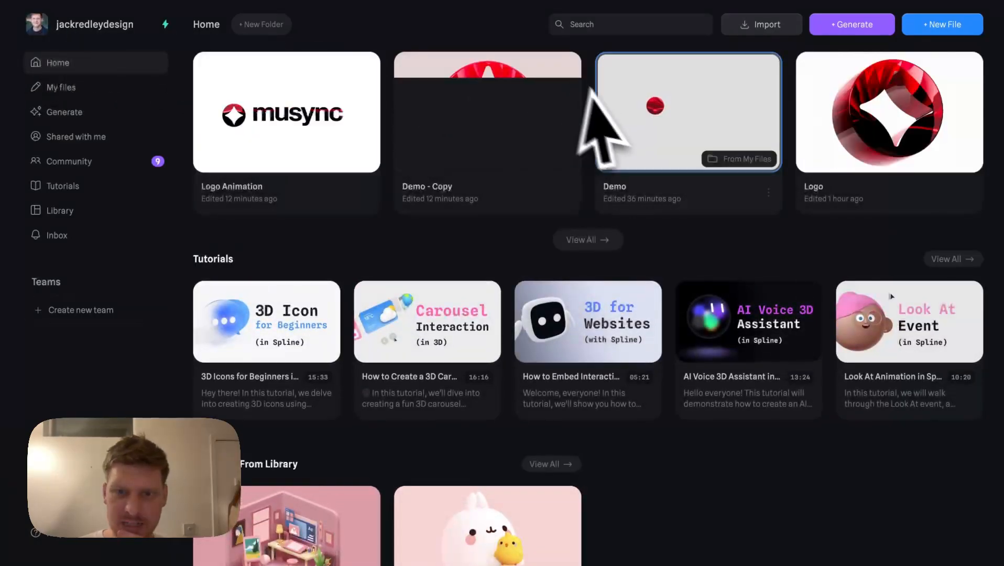
{"action": "left_click", "coordinate": [815, 118]}
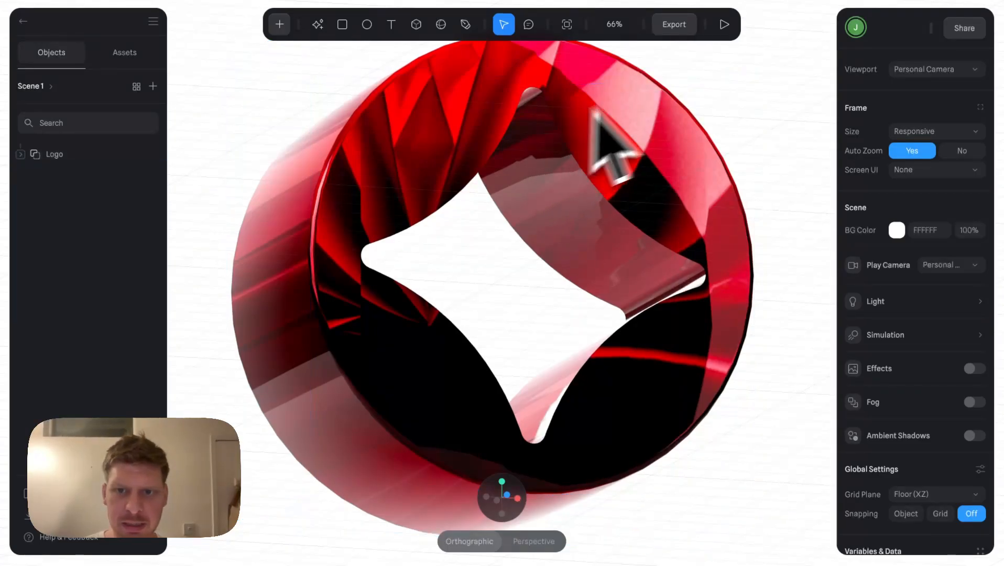
Copy the scene URL from the Logo file's Viewer export and check its play settings
{"action": "left_click", "coordinate": [674, 25]}
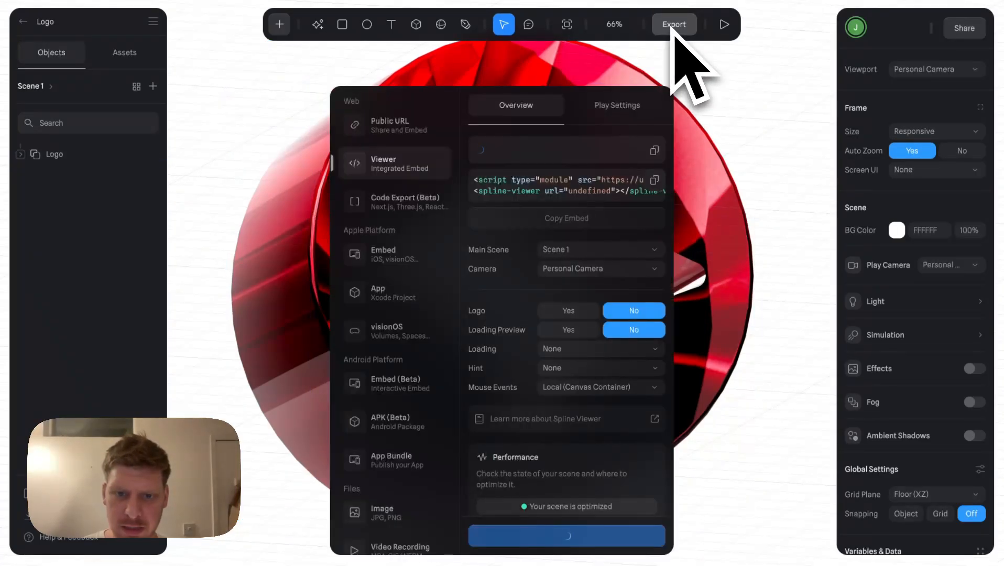
{"action": "left_click", "coordinate": [798, 122]}
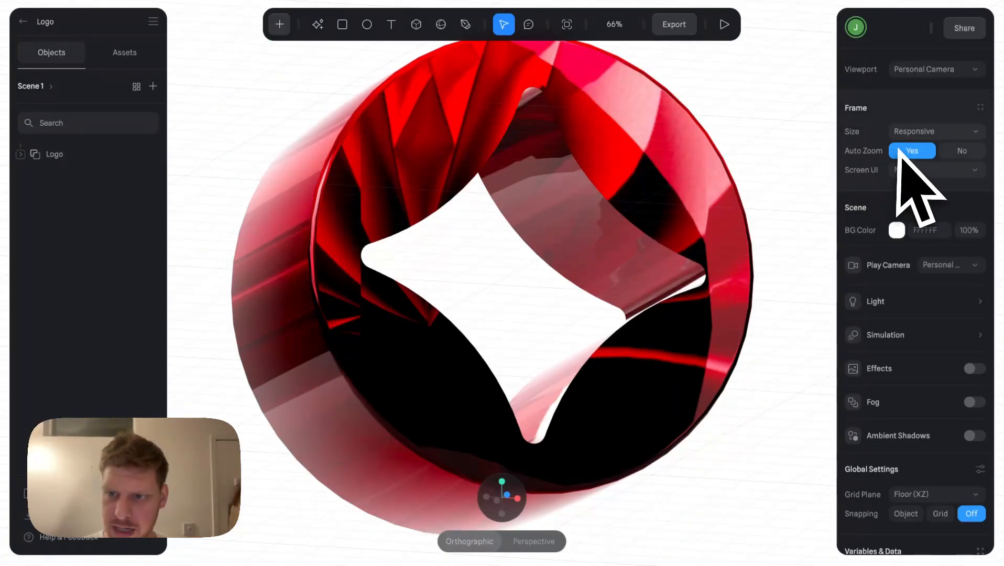
{"action": "left_click", "coordinate": [671, 27]}
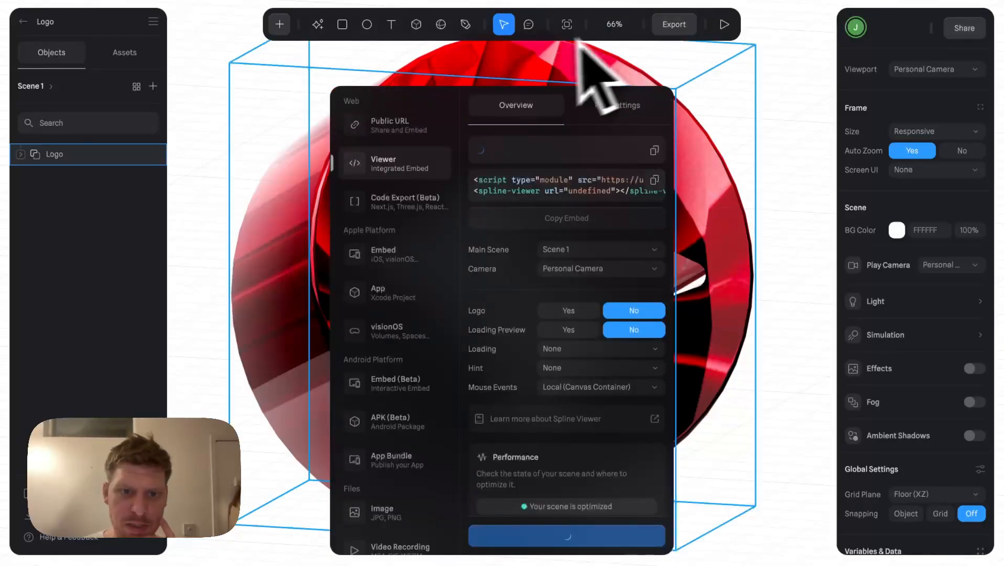
{"action": "left_click", "coordinate": [654, 151]}
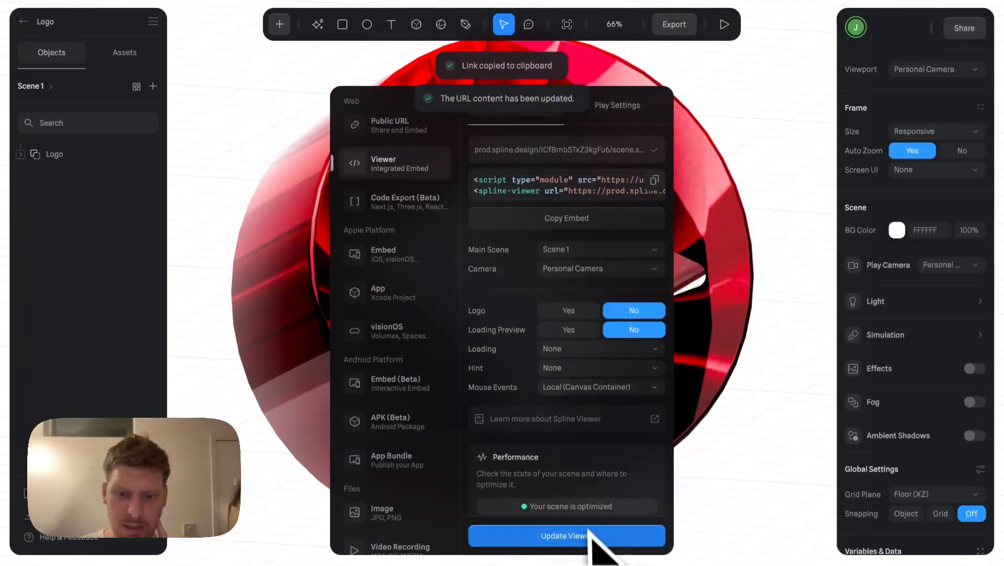
{"action": "left_click", "coordinate": [614, 106]}
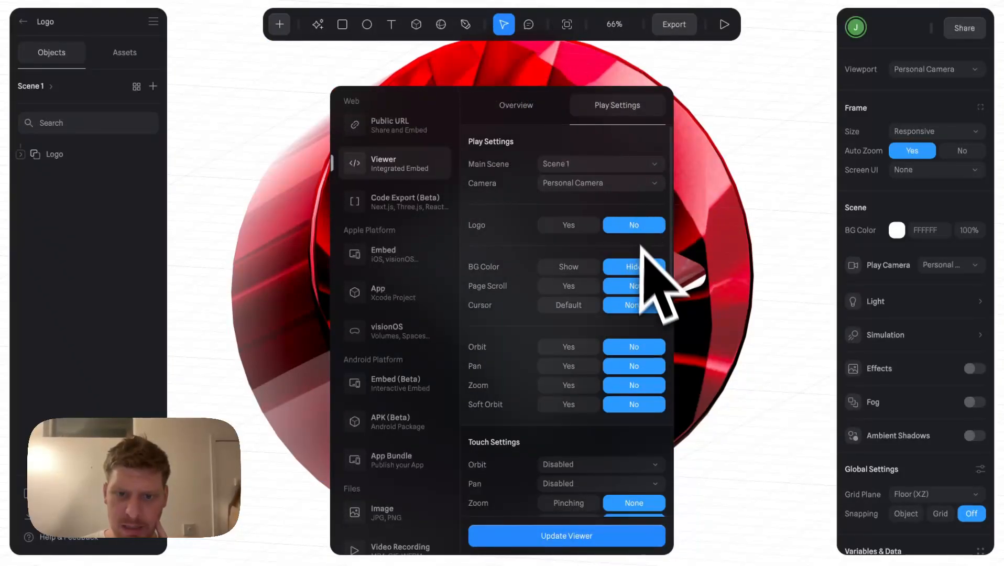
{"action": "scroll", "coordinate": [633, 404], "scroll_direction": "down", "scroll_amount": 3}
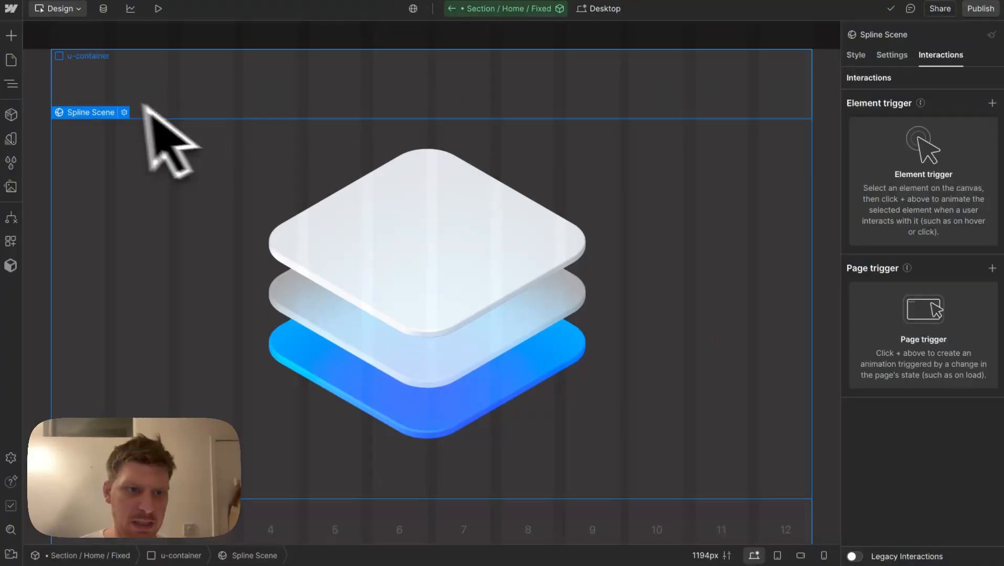
Switch to Webflow and paste the copied Logo scene link as the URL of the Fixed section's Spline Scene
{"action": "left_click", "coordinate": [124, 113]}
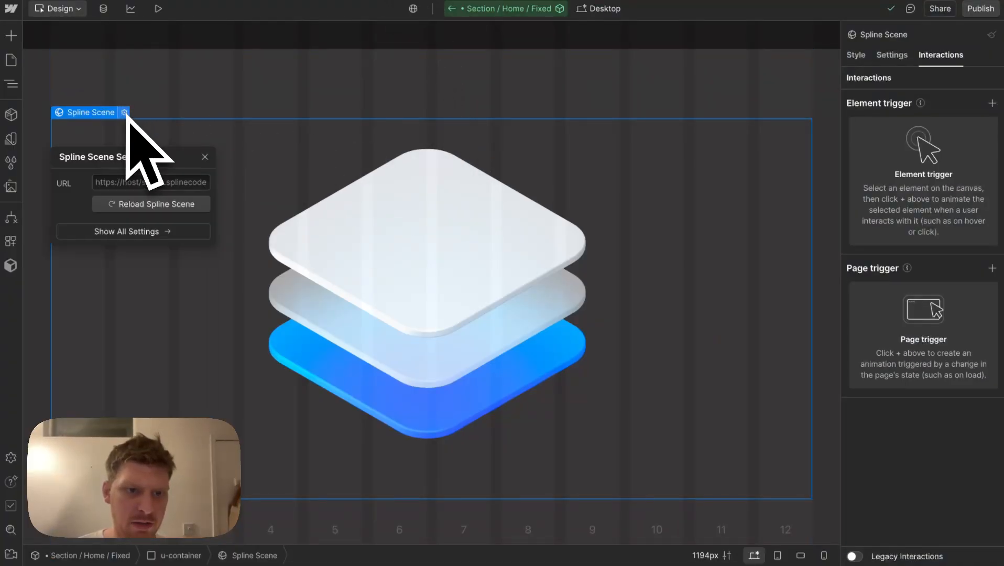
{"action": "left_click", "coordinate": [166, 182]}
{"action": "key", "text": "ctrl+v"}
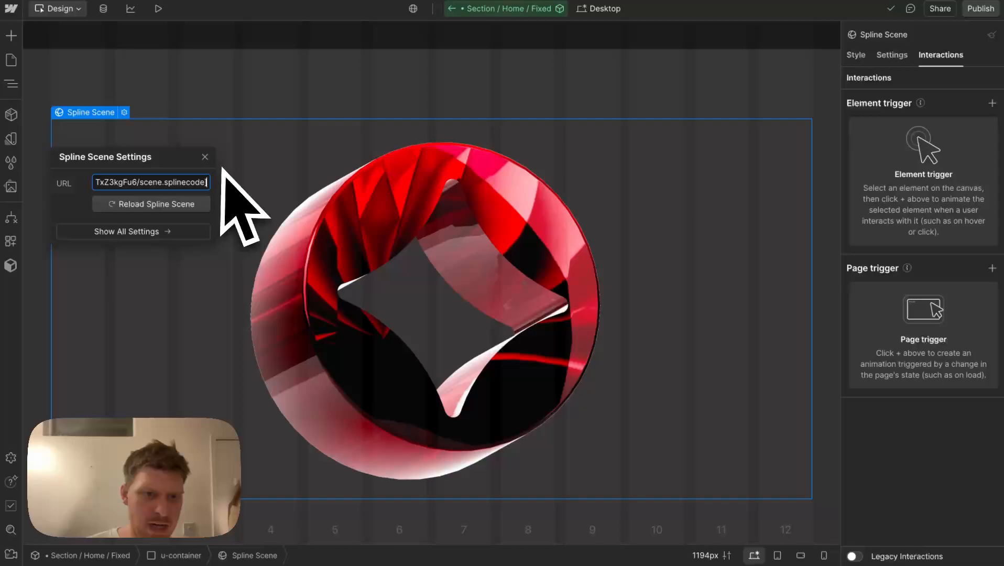
Check the Logo scene at the mobile portrait breakpoint and return to the desktop breakpoint
{"action": "left_click", "coordinate": [204, 157]}
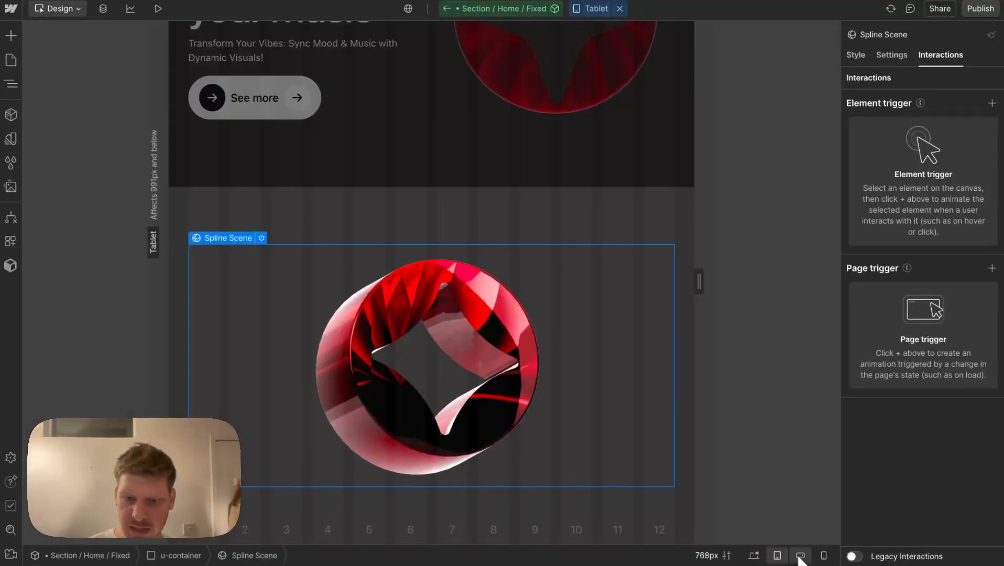
{"action": "left_click", "coordinate": [823, 556]}
{"action": "scroll", "coordinate": [471, 471], "scroll_direction": "down", "scroll_amount": 2}
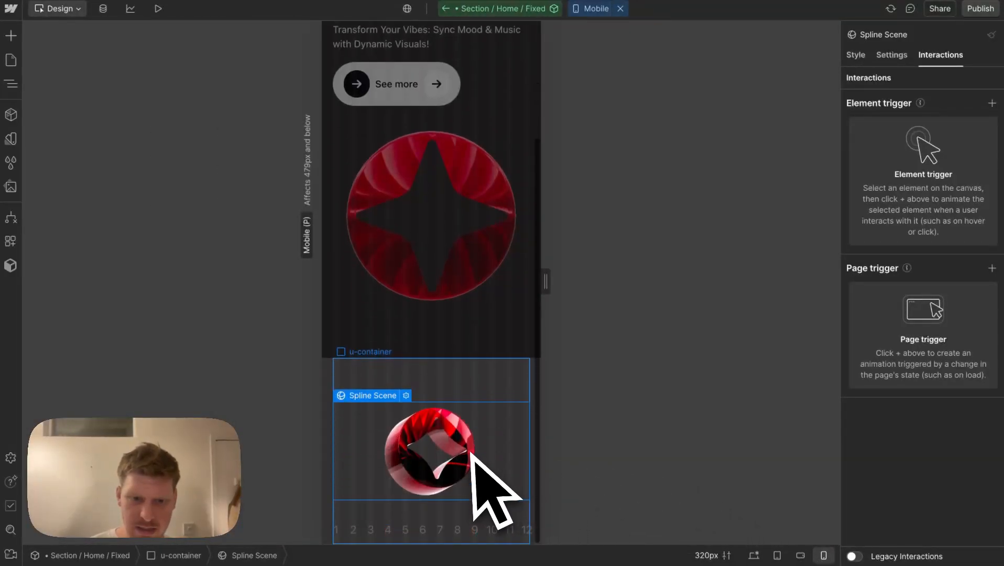
{"action": "left_click", "coordinate": [753, 556]}
{"action": "scroll", "coordinate": [336, 348], "scroll_direction": "down", "scroll_amount": 7}
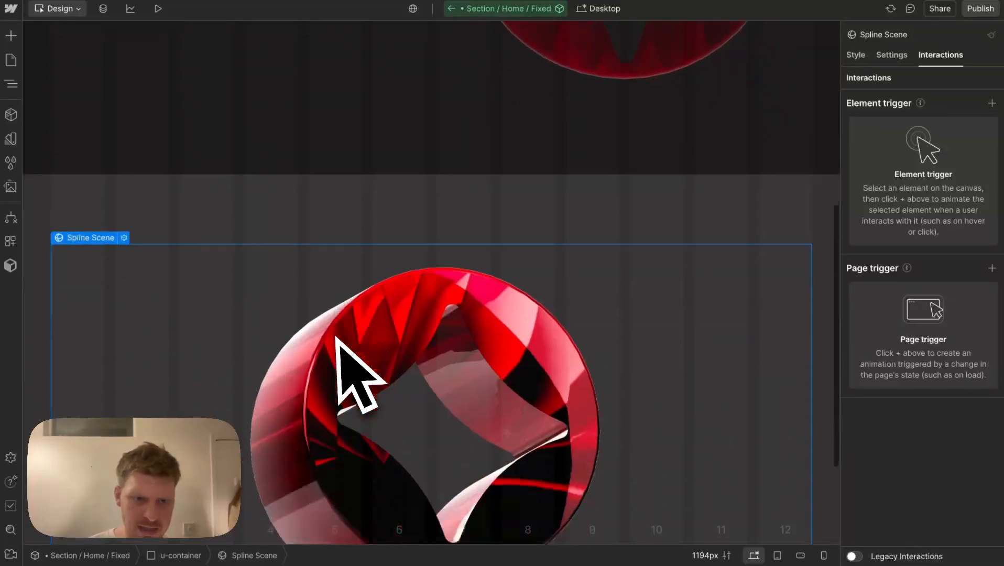
Move the Spline Scene out of u-container directly into the Section and delete the empty u-container
{"action": "left_click", "coordinate": [11, 83]}
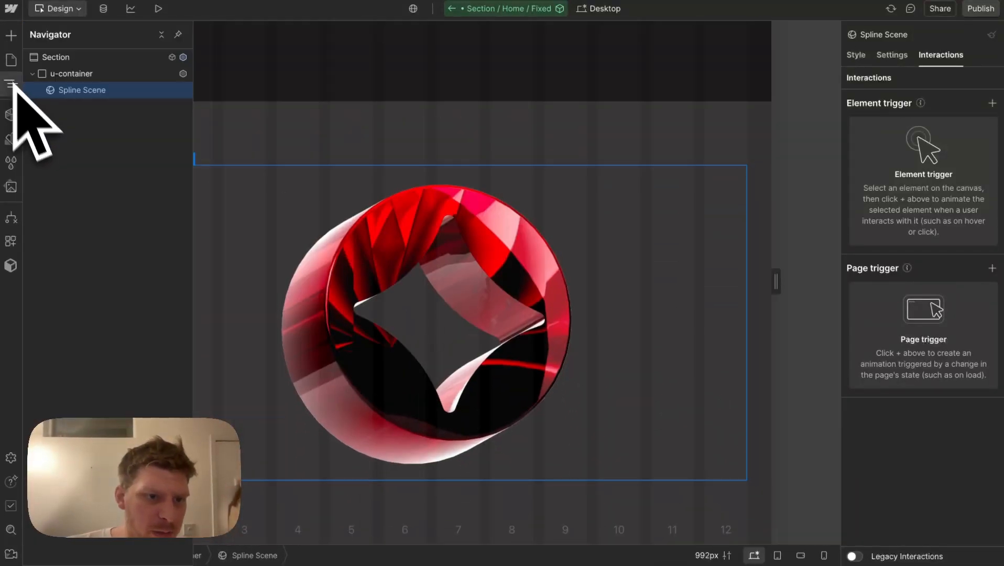
{"action": "left_click", "coordinate": [62, 77]}
{"action": "left_click_drag", "start_coordinate": [62, 88], "coordinate": [63, 69]}
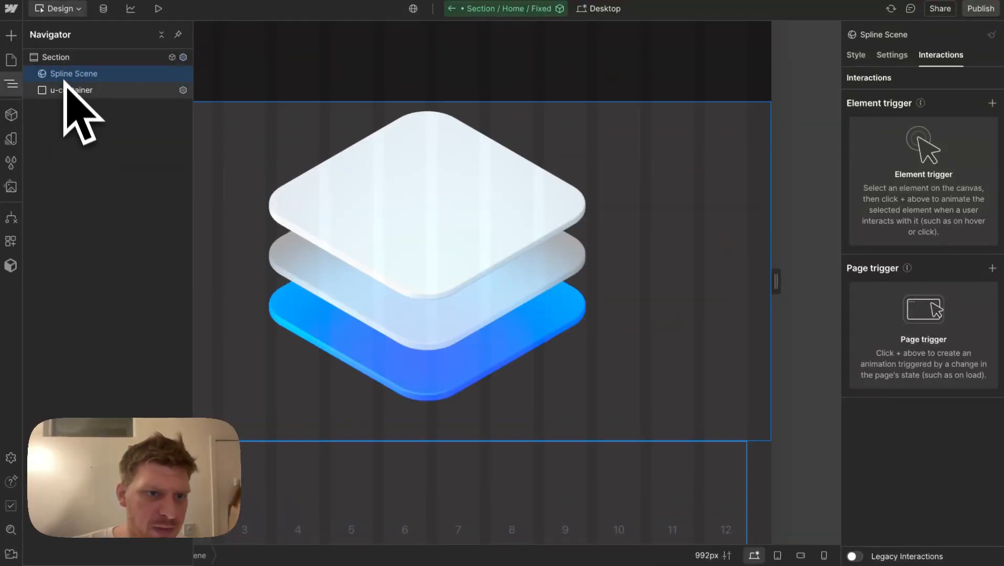
{"action": "left_click", "coordinate": [64, 89]}
{"action": "key", "text": "Delete"}
Give the Section the class about_section and set its size to 100 VW wide and 100 VH high
{"action": "left_click", "coordinate": [62, 57]}
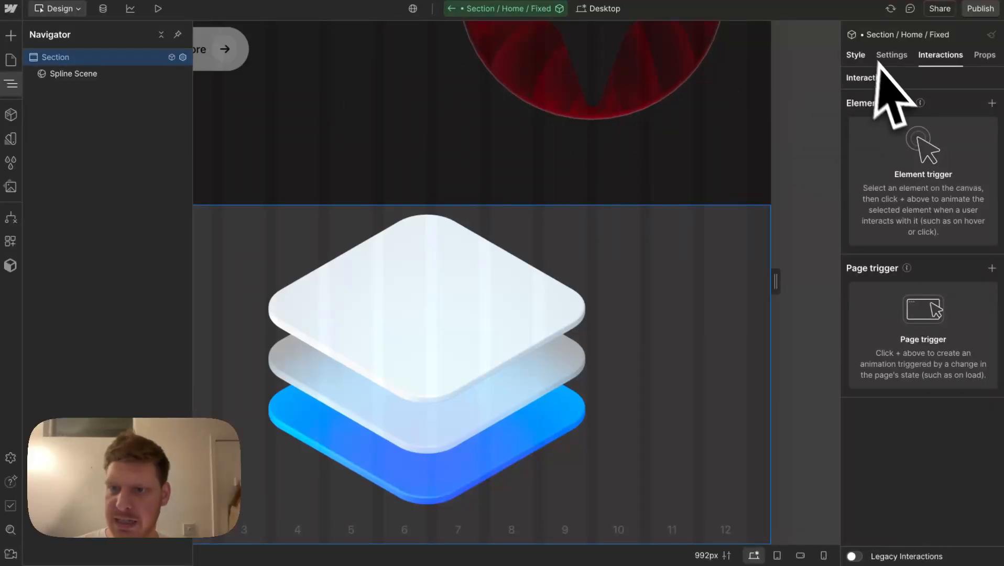
{"action": "left_click", "coordinate": [857, 55]}
{"action": "left_click", "coordinate": [918, 98]}
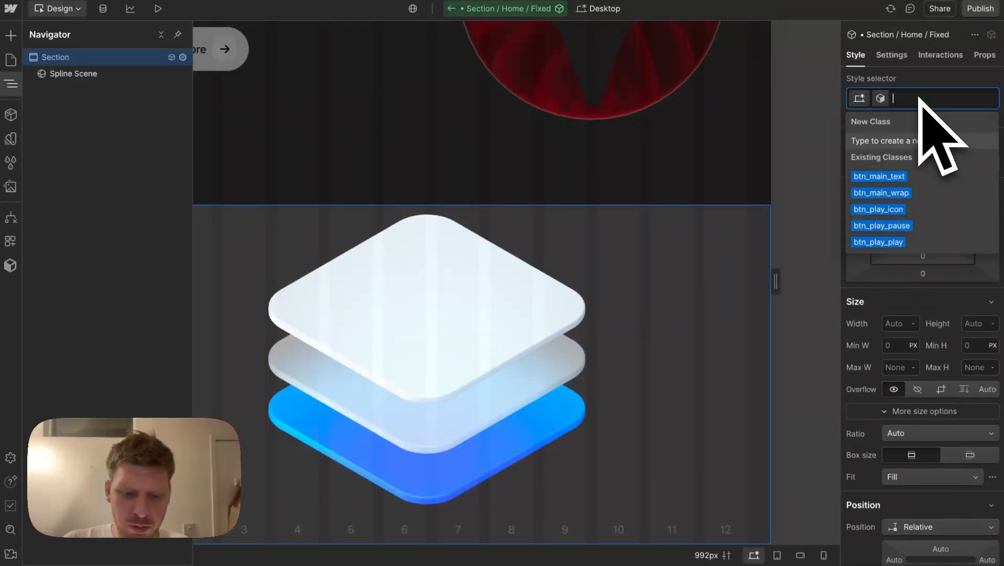
{"action": "type", "text": "about_"}
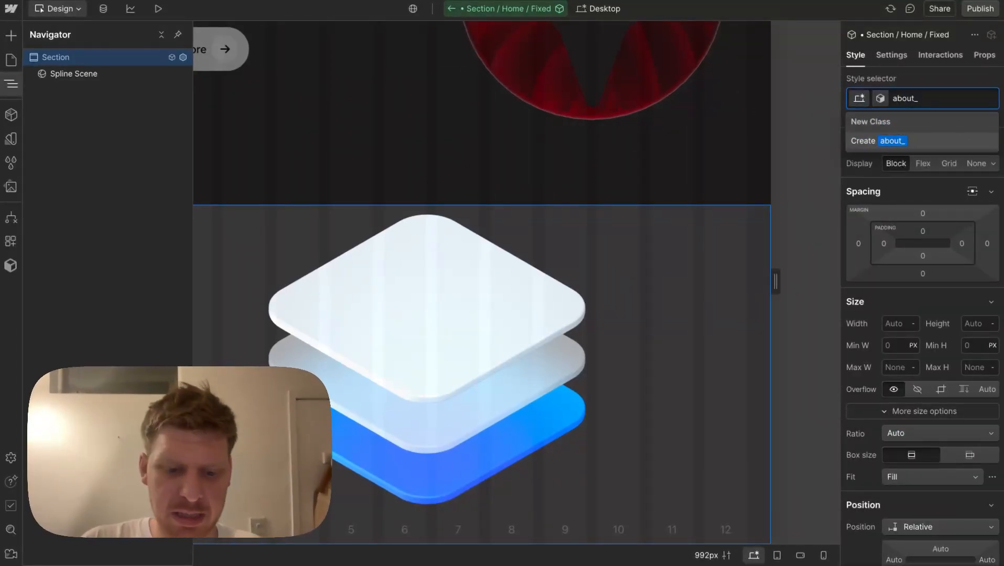
{"action": "type", "text": "section"}
{"action": "key", "text": "Return"}
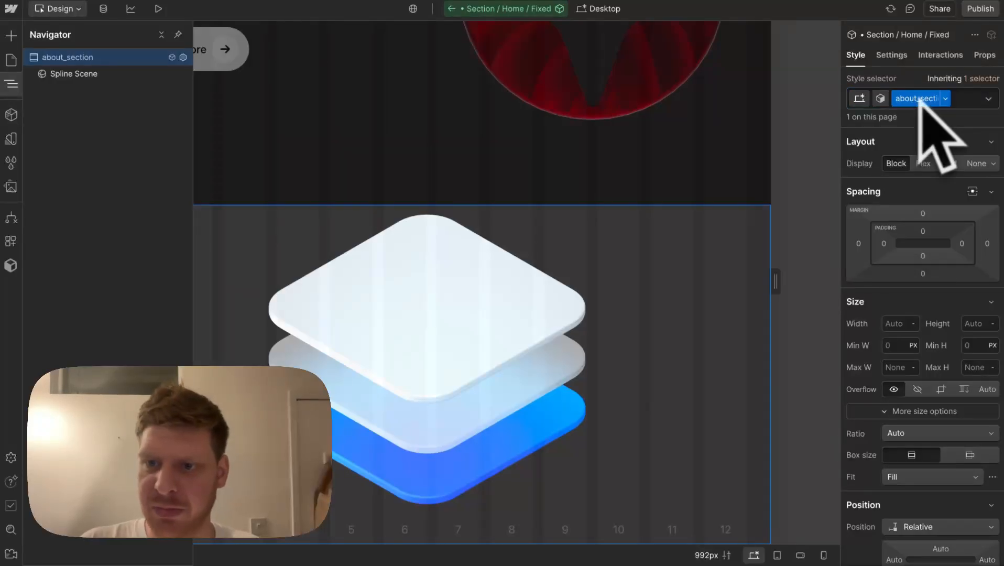
{"action": "left_click", "coordinate": [900, 323]}
{"action": "type", "text": "100"}
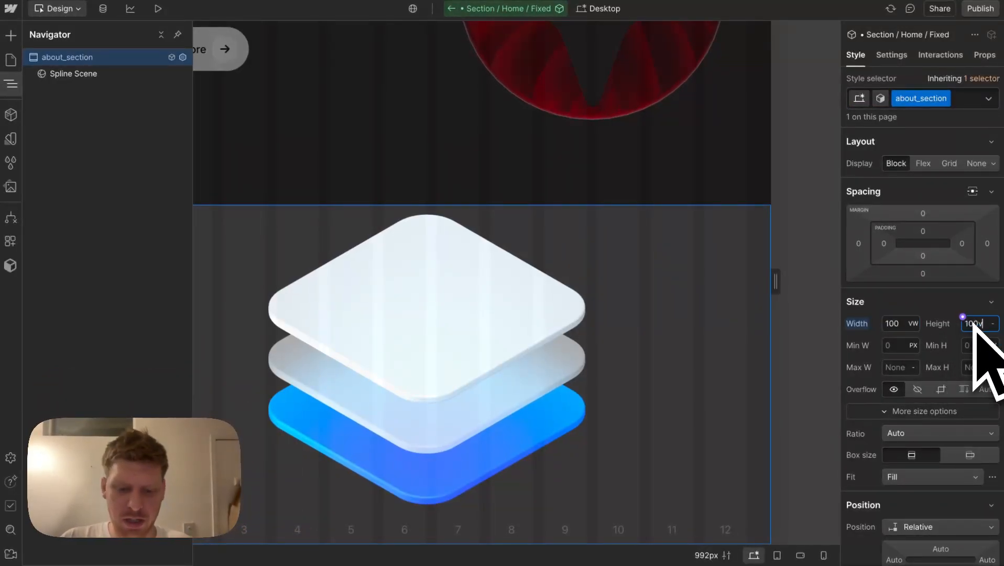
{"action": "left_click", "coordinate": [922, 163]}
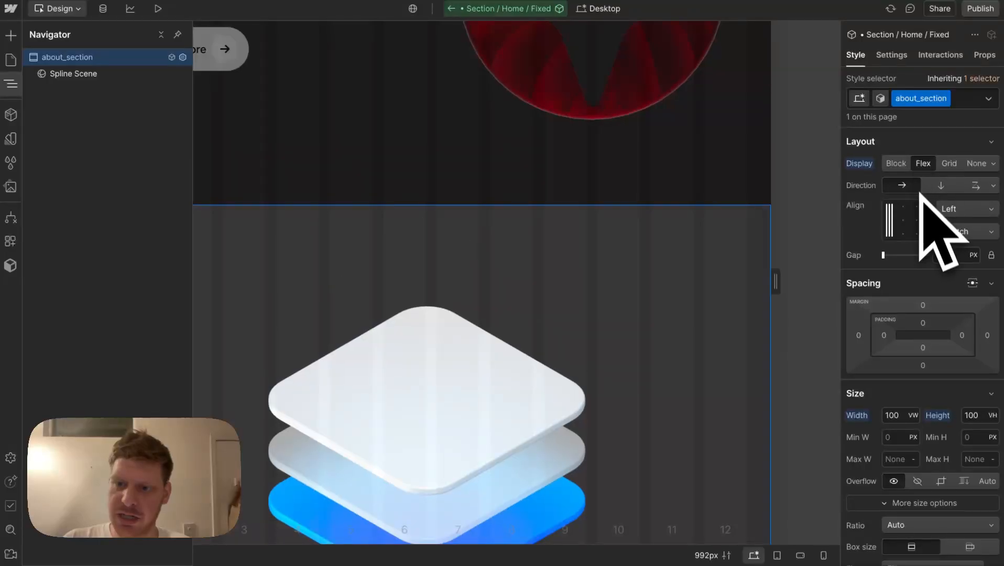
{"action": "left_click", "coordinate": [962, 99]}
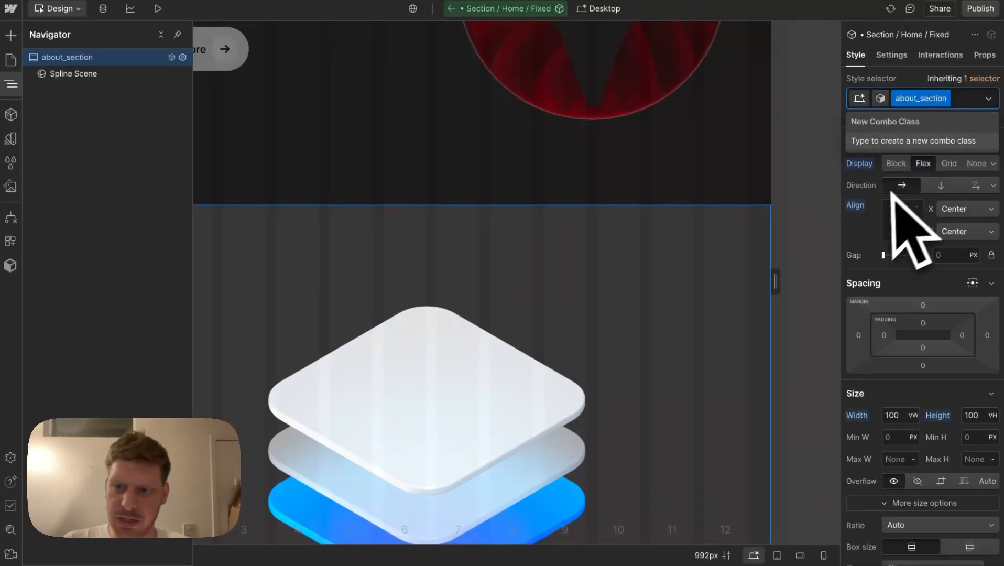
{"action": "left_click", "coordinate": [855, 209]}
{"action": "left_click", "coordinate": [855, 224]}
{"action": "left_click", "coordinate": [859, 164]}
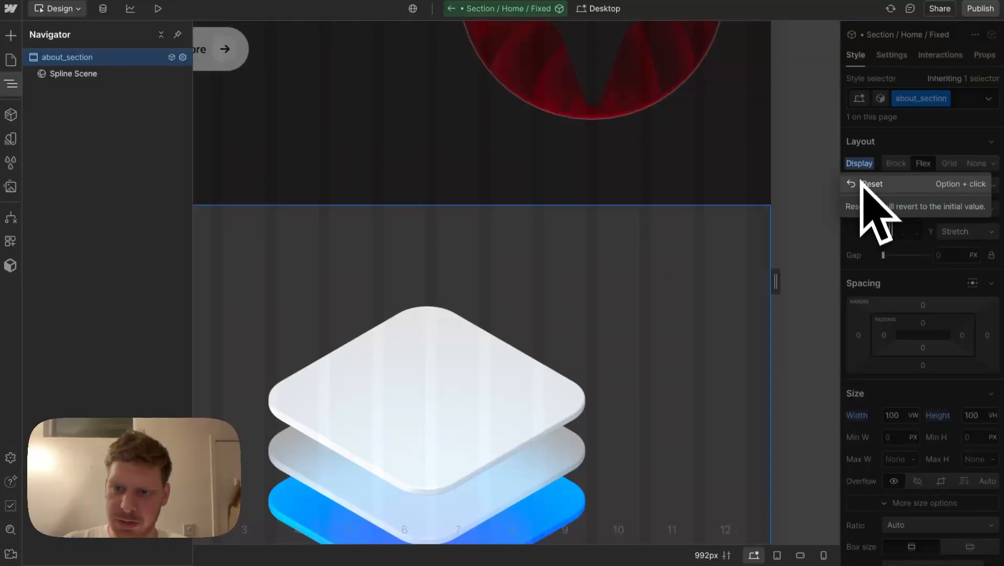
{"action": "left_click", "coordinate": [864, 195]}
Add the global combo class u-vflex-center-center to about_section
{"action": "left_click", "coordinate": [964, 100]}
{"action": "type", "text": "vfl"}
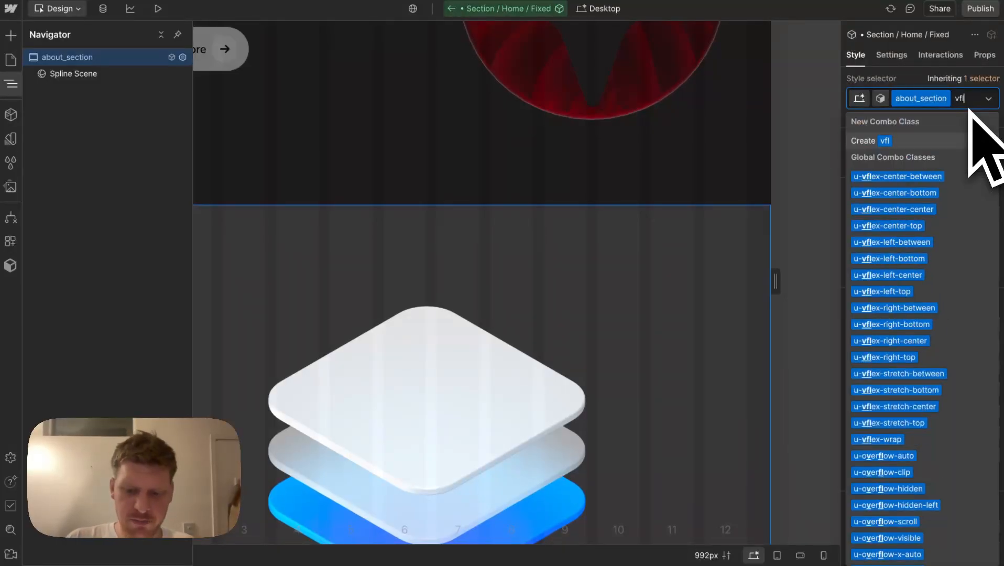
{"action": "type", "text": "ex-ce"}
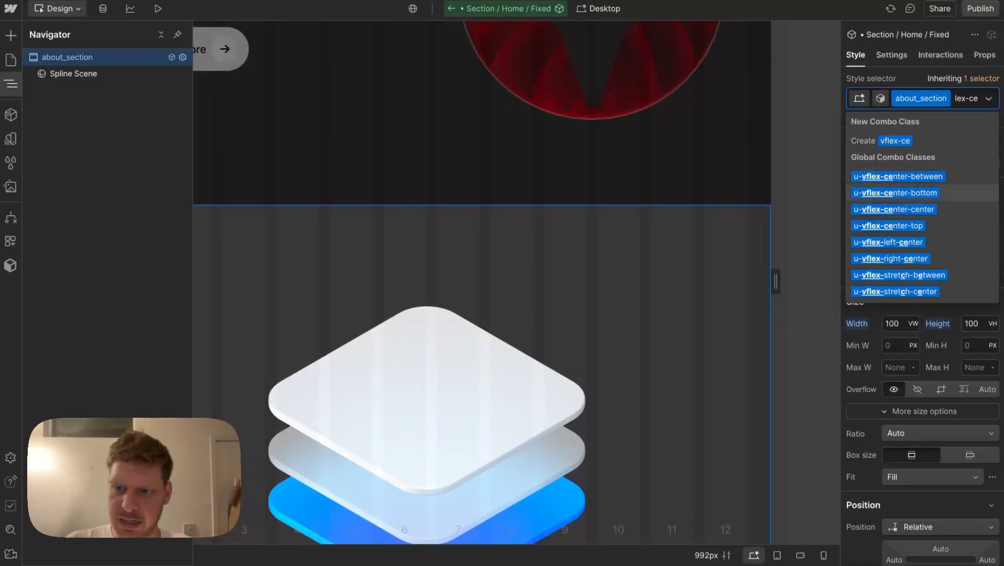
{"action": "left_click", "coordinate": [969, 209]}
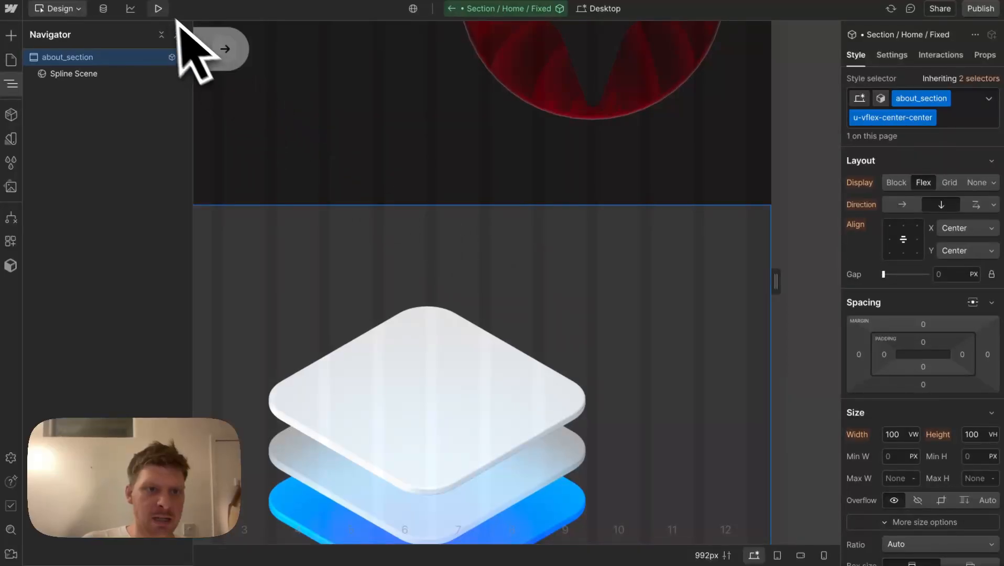
Preview the full-height section with its placeholder scene and return to the design view
{"action": "left_click", "coordinate": [158, 8]}
{"action": "scroll", "coordinate": [482, 268], "scroll_direction": "down", "scroll_amount": 5}
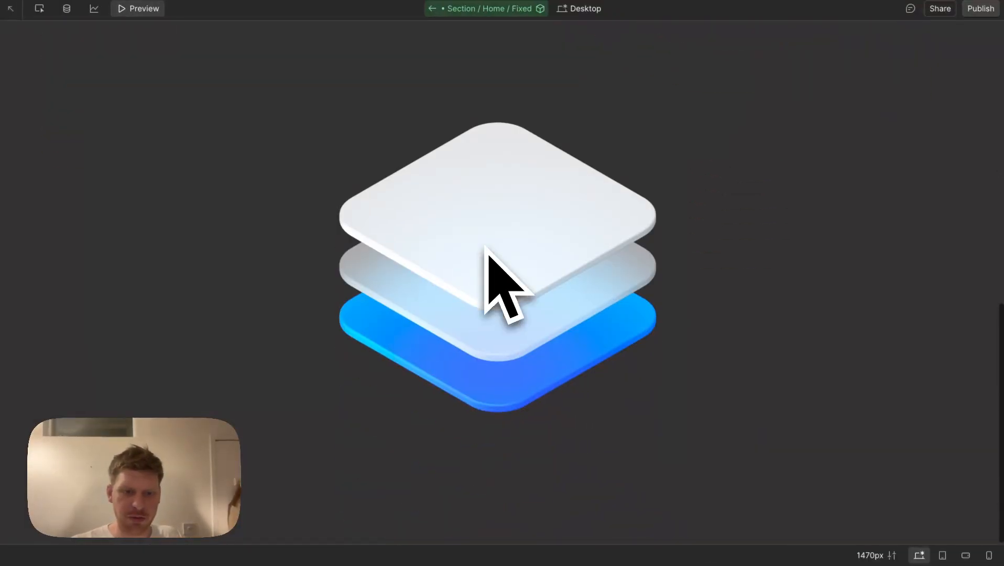
{"action": "left_click", "coordinate": [139, 8]}
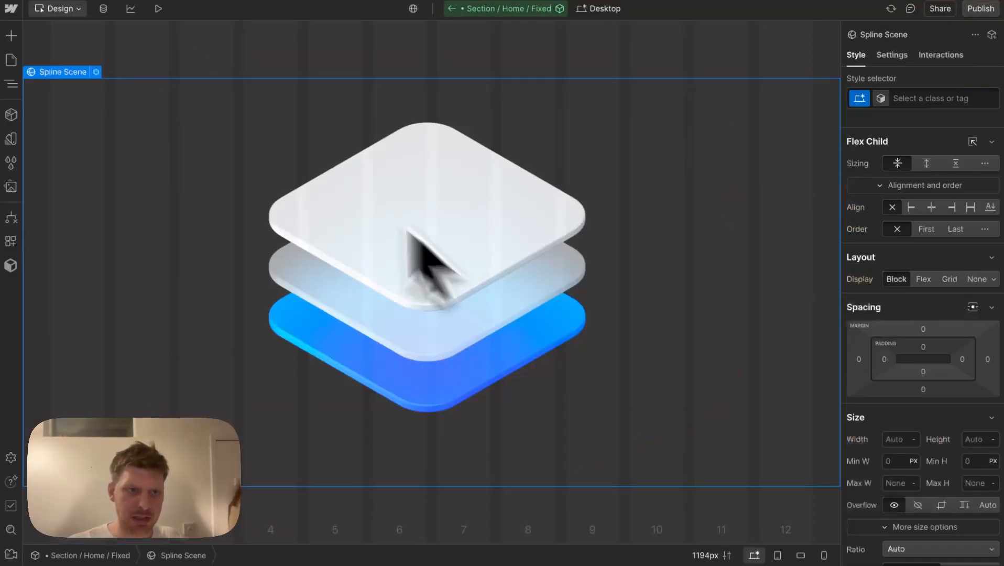
Replace the URL in the Spline Scene settings with the copied Logo scene link
{"action": "left_click", "coordinate": [96, 71]}
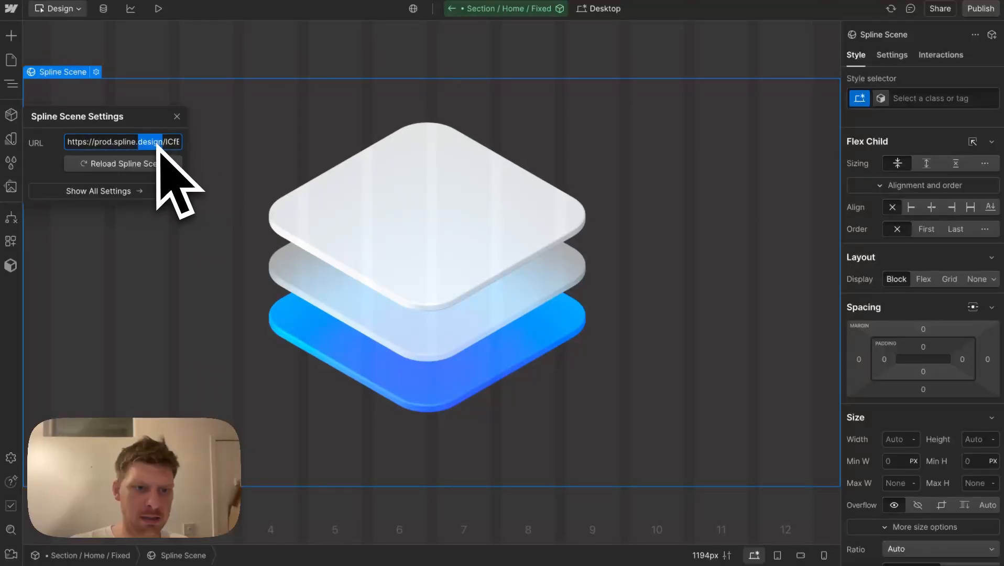
{"action": "left_click", "coordinate": [157, 161]}
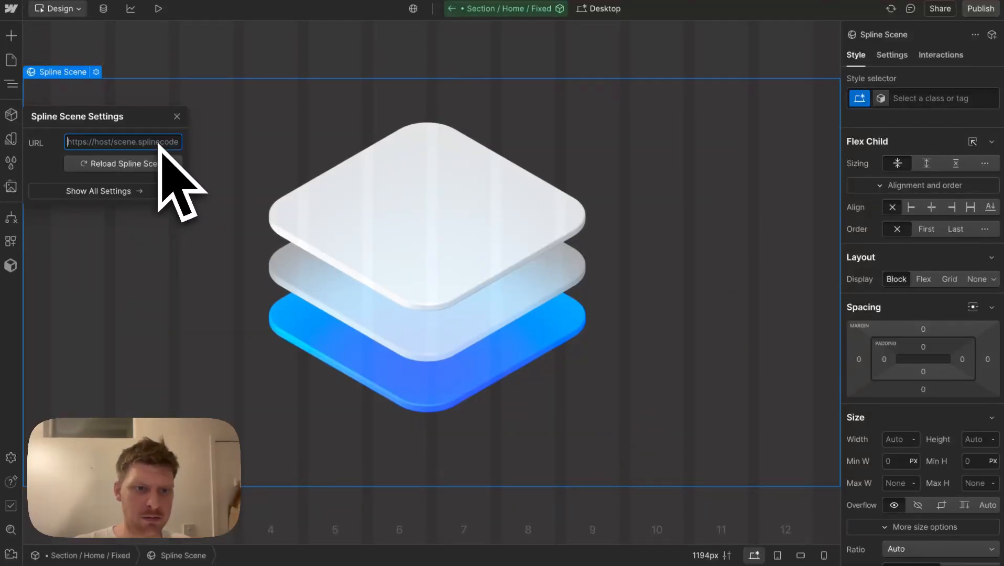
{"action": "key", "text": "ctrl+v"}
{"action": "left_click", "coordinate": [177, 116]}
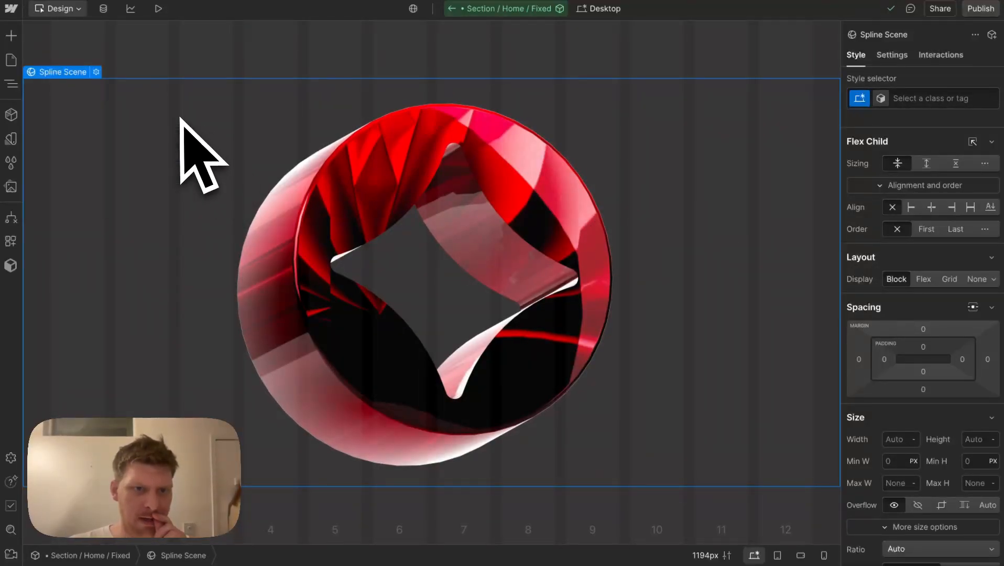
Preview the Logo scene while scrolling and at the tablet, mobile landscape, mobile portrait and desktop breakpoints
{"action": "left_click", "coordinate": [158, 8]}
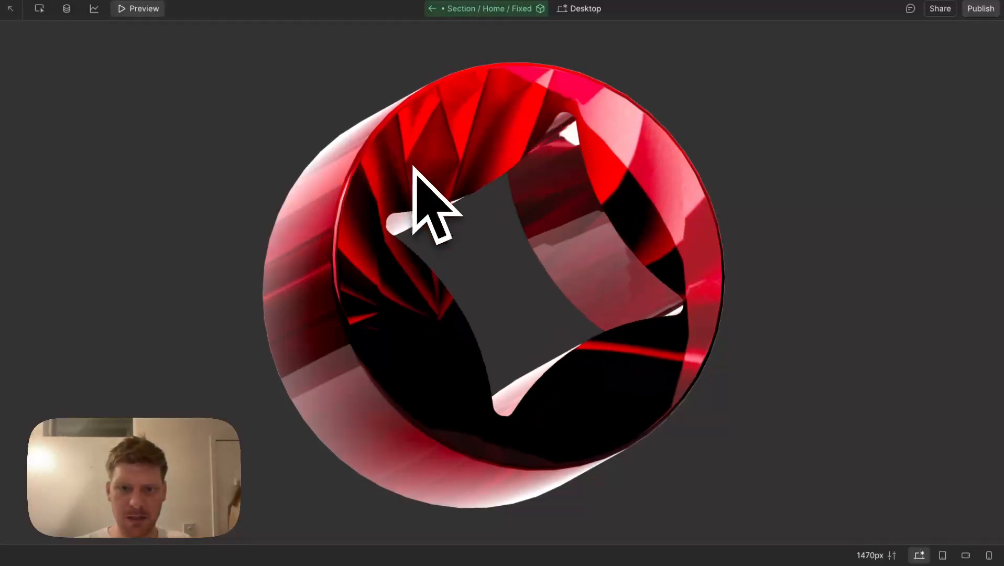
{"action": "scroll", "coordinate": [413, 167], "scroll_direction": "up", "scroll_amount": 10}
{"action": "scroll", "coordinate": [413, 166], "scroll_direction": "down", "scroll_amount": 8}
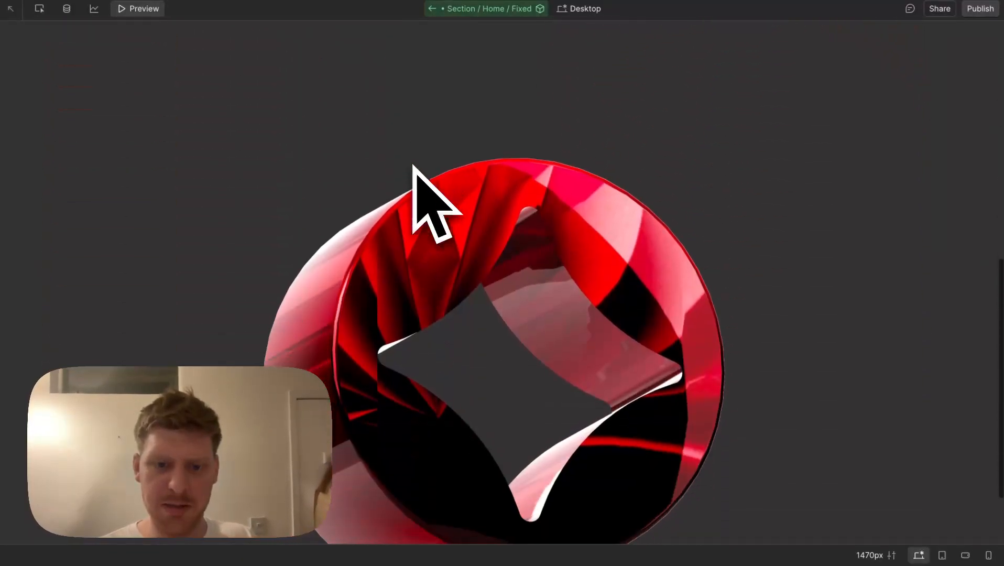
{"action": "scroll", "coordinate": [413, 166], "scroll_direction": "down", "scroll_amount": 2}
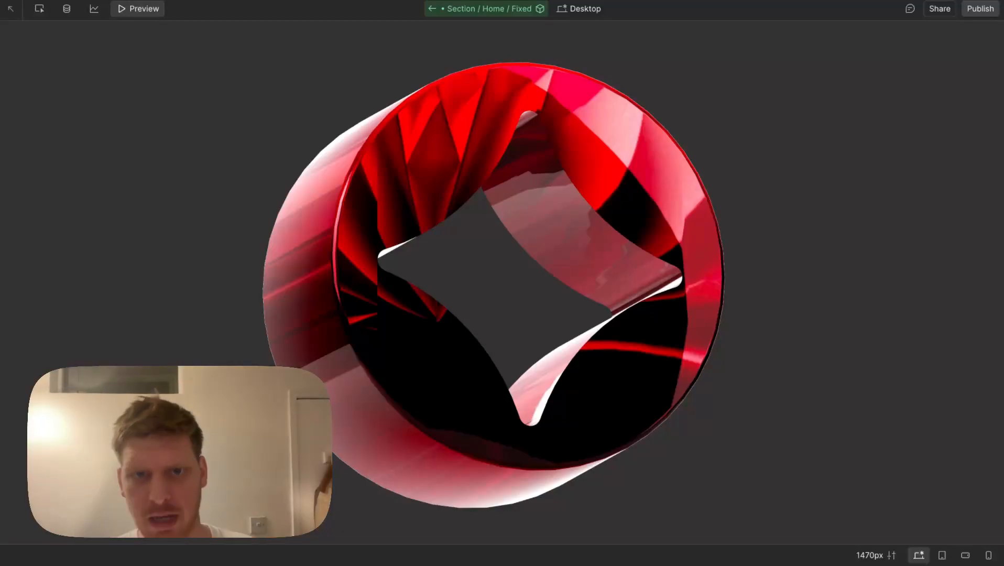
{"action": "left_click", "coordinate": [941, 555]}
{"action": "left_click", "coordinate": [964, 555]}
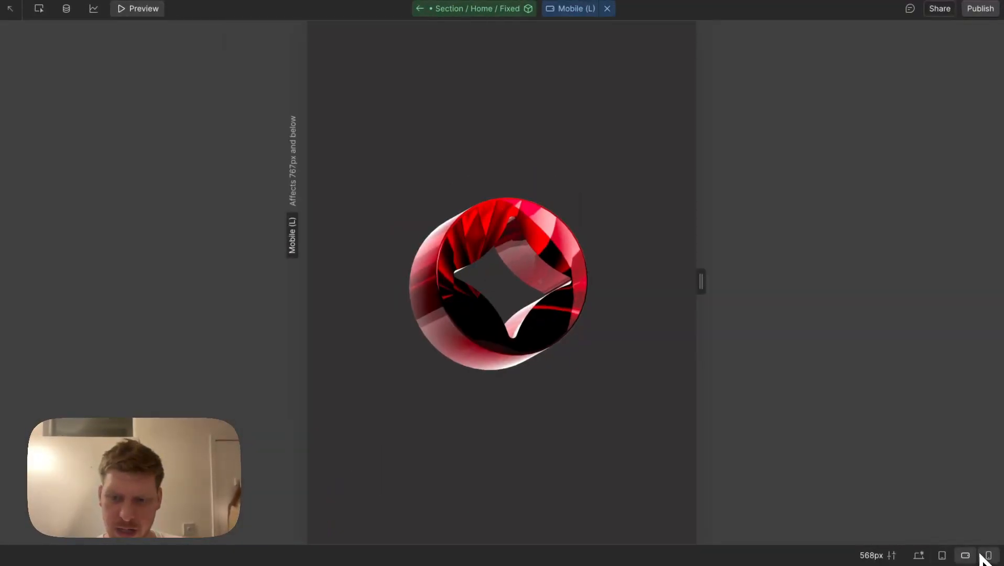
{"action": "left_click", "coordinate": [985, 555]}
{"action": "left_click", "coordinate": [920, 555]}
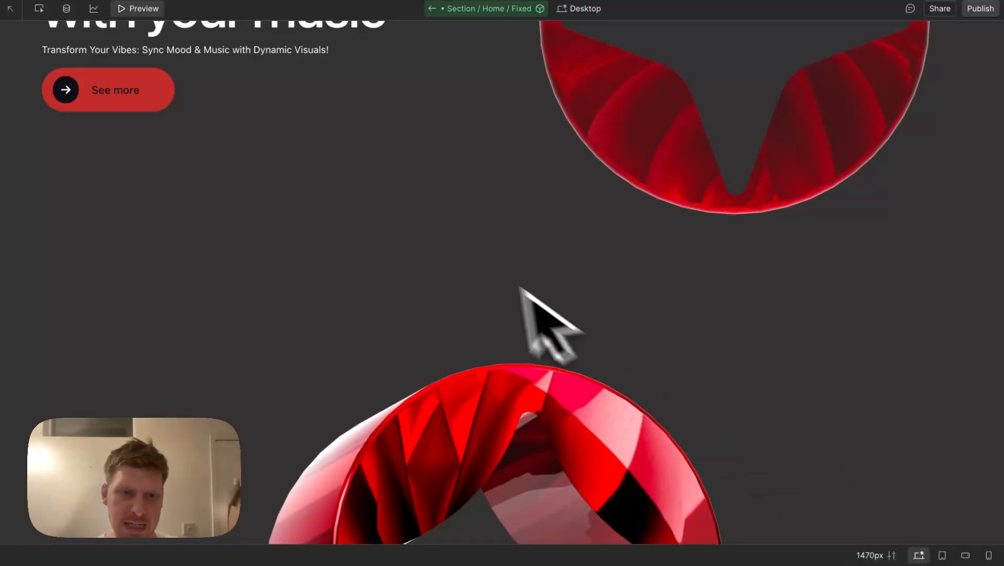
{"action": "left_click", "coordinate": [153, 16]}
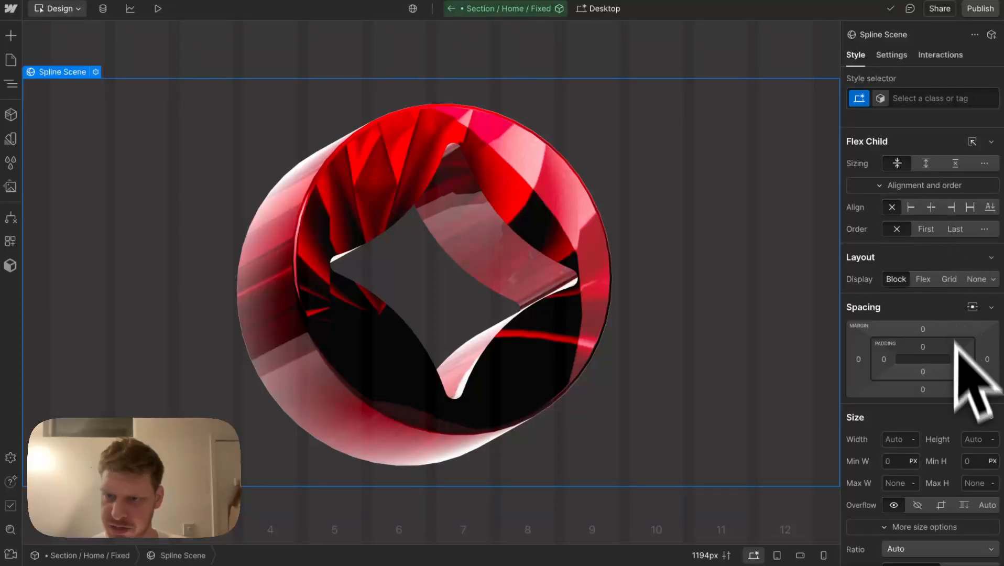
Select the Spline Scene inside about_section and give it the new class fixed_spline
{"action": "scroll", "coordinate": [962, 366], "scroll_direction": "down", "scroll_amount": 5}
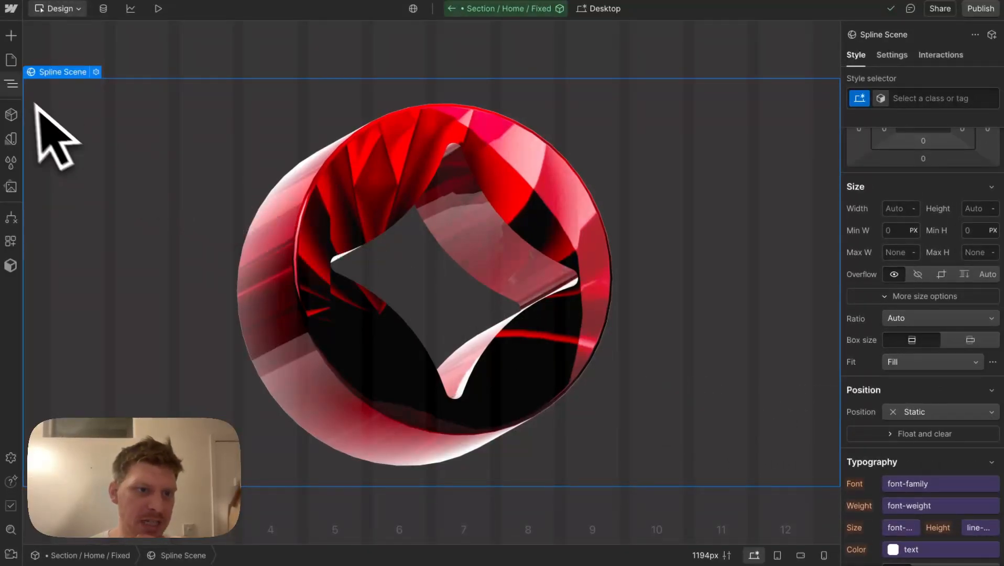
{"action": "left_click", "coordinate": [11, 83]}
{"action": "left_click", "coordinate": [73, 58]}
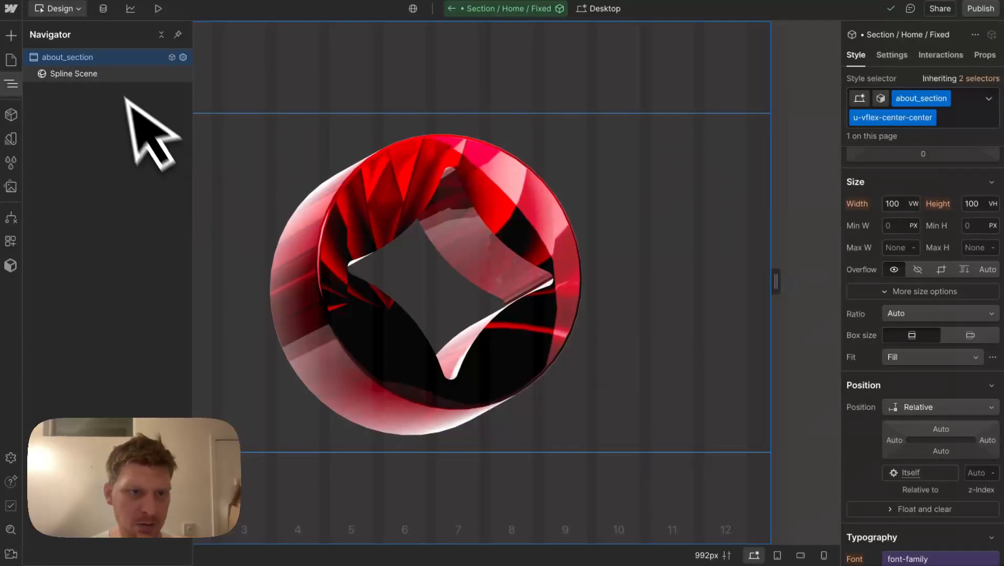
{"action": "left_click", "coordinate": [110, 74]}
{"action": "left_click", "coordinate": [923, 102]}
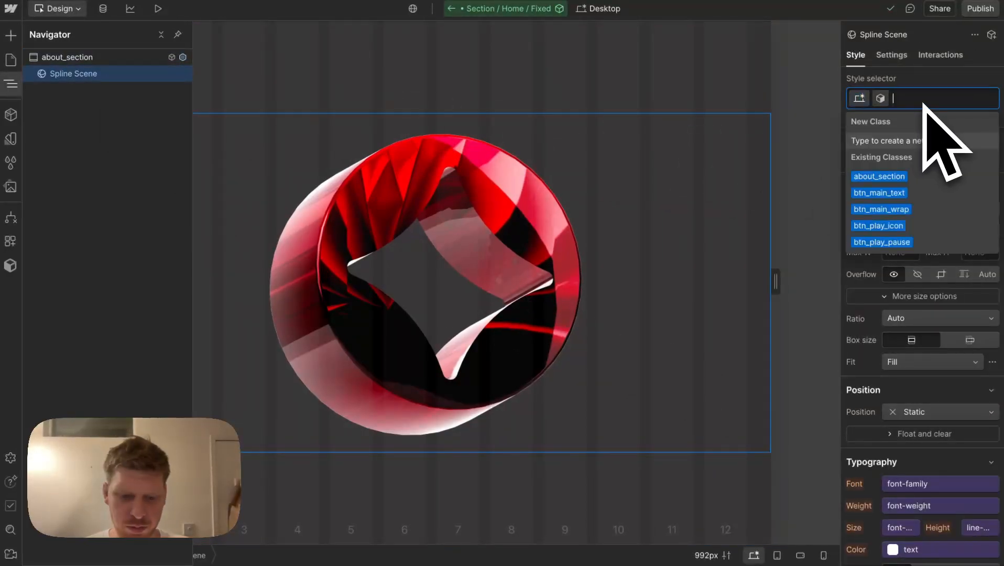
{"action": "type", "text": "fixed_"}
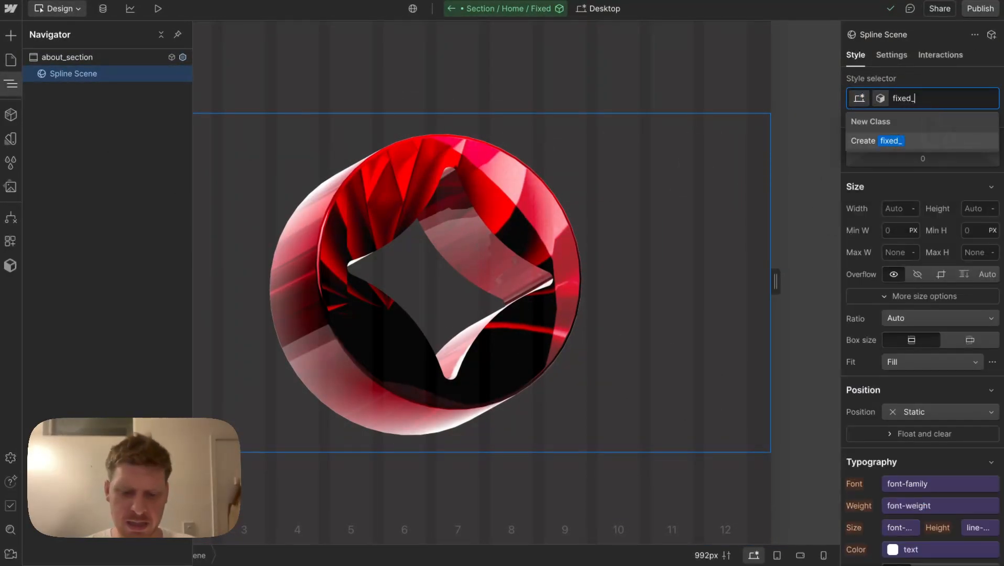
{"action": "type", "text": "spline"}
{"action": "key", "text": "Return"}
Set the position of fixed_spline to Fixed with the full preset, using 0% offsets on all four sides
{"action": "left_click", "coordinate": [954, 391]}
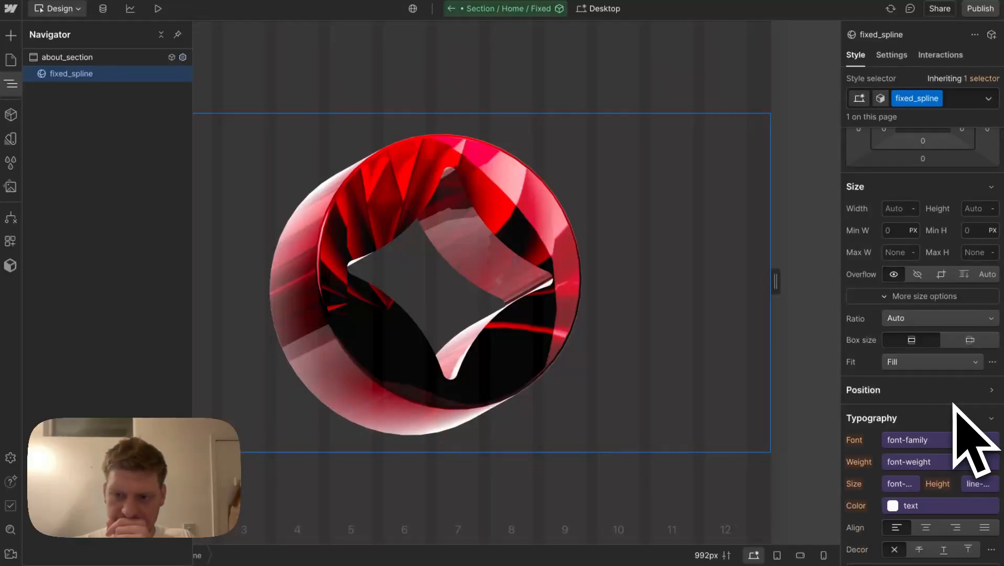
{"action": "left_click", "coordinate": [948, 394]}
{"action": "left_click", "coordinate": [947, 411]}
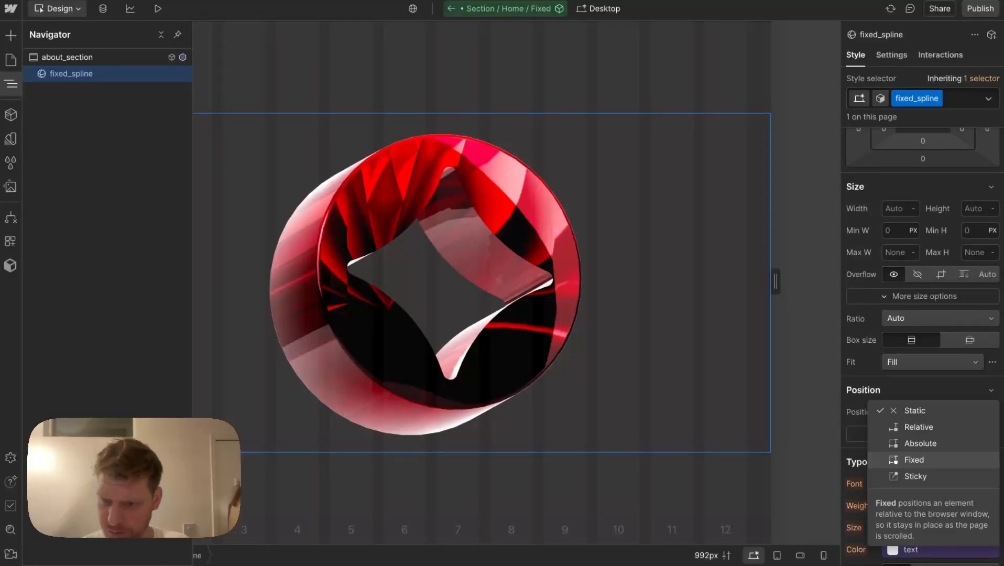
{"action": "left_click", "coordinate": [914, 459]}
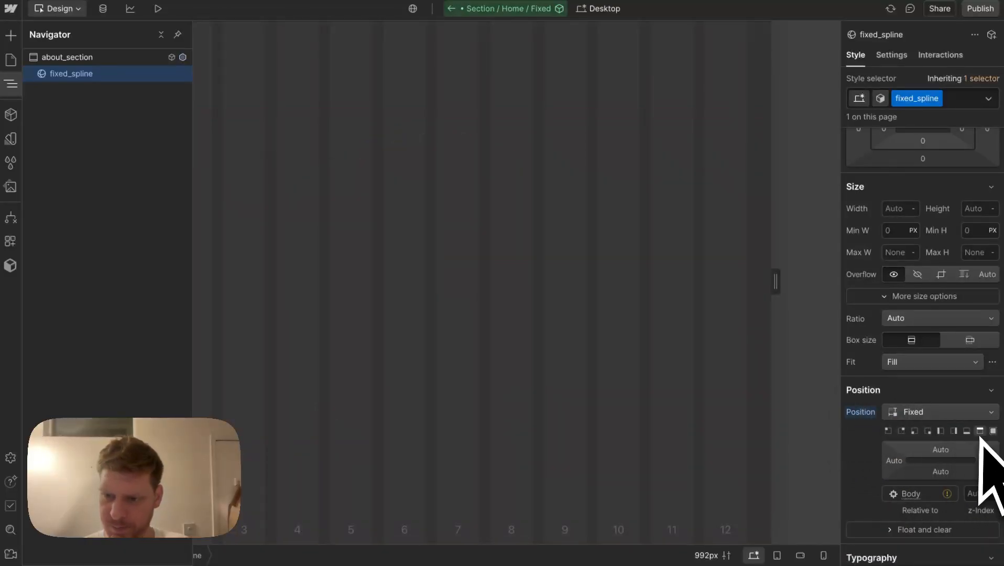
{"action": "left_click", "coordinate": [993, 431]}
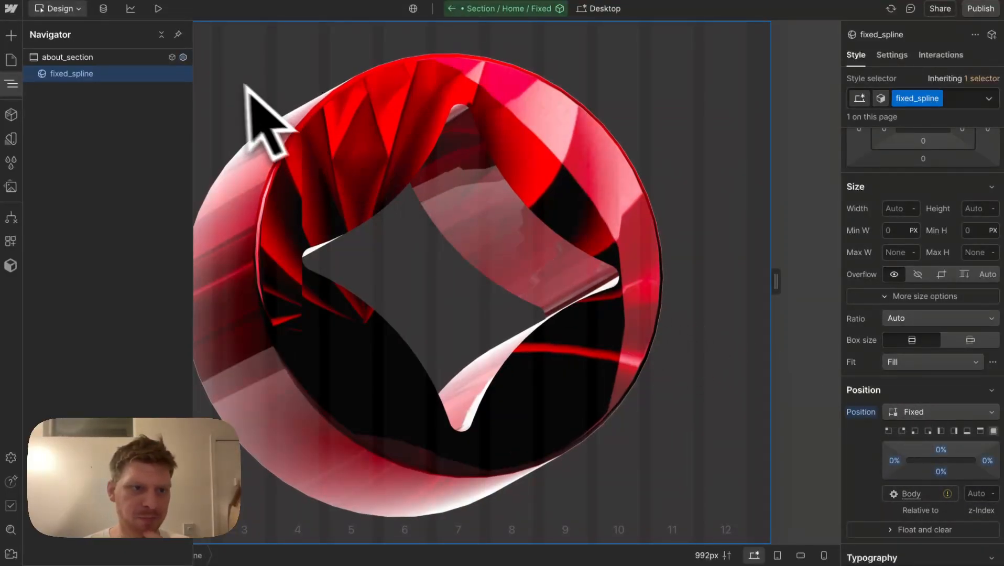
Duplicate the Section / Full component and name the copy Section / Home / Benefits
{"action": "left_click", "coordinate": [453, 9]}
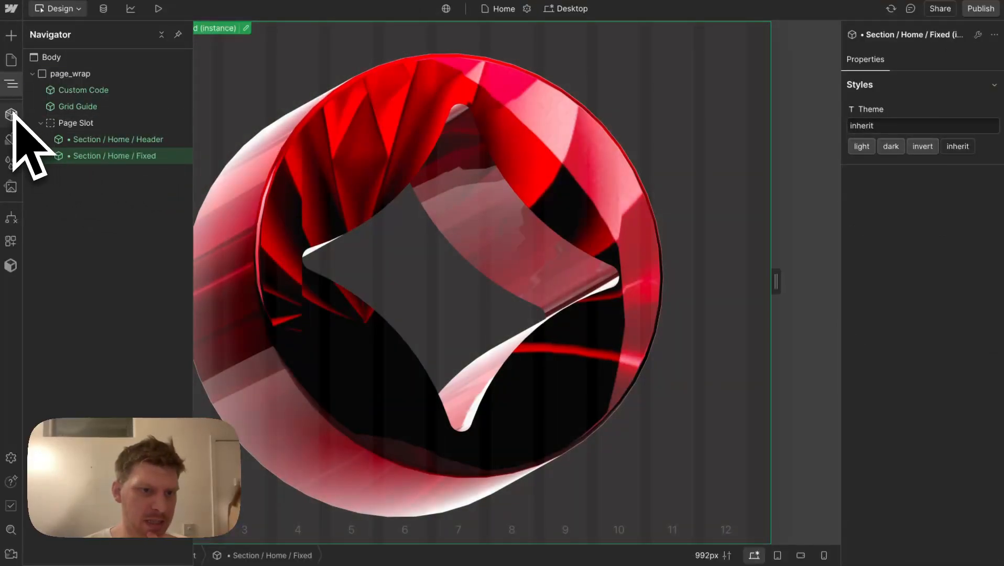
{"action": "left_click", "coordinate": [11, 114]}
{"action": "left_click", "coordinate": [179, 112]}
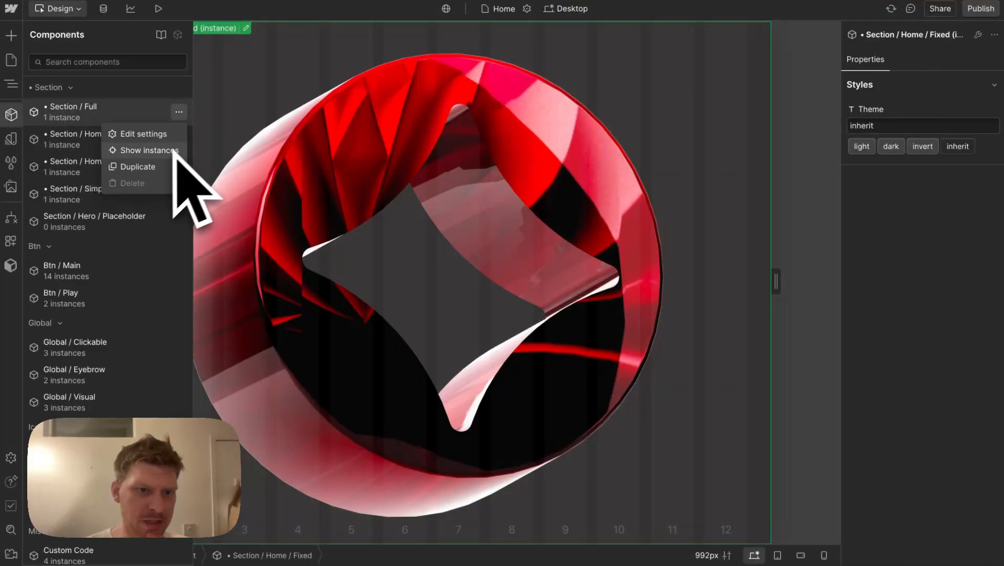
{"action": "left_click", "coordinate": [160, 166]}
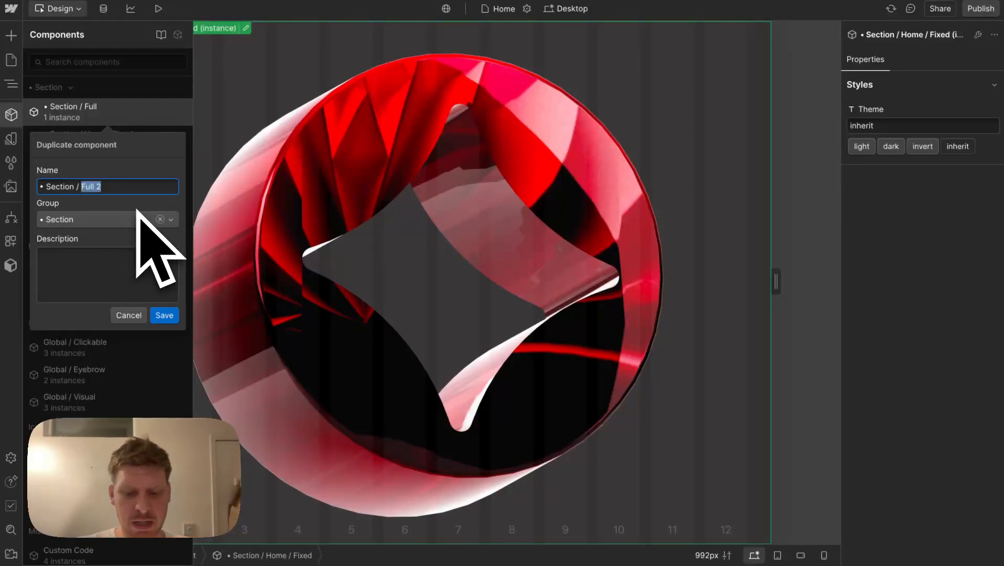
{"action": "type", "text": "Home"}
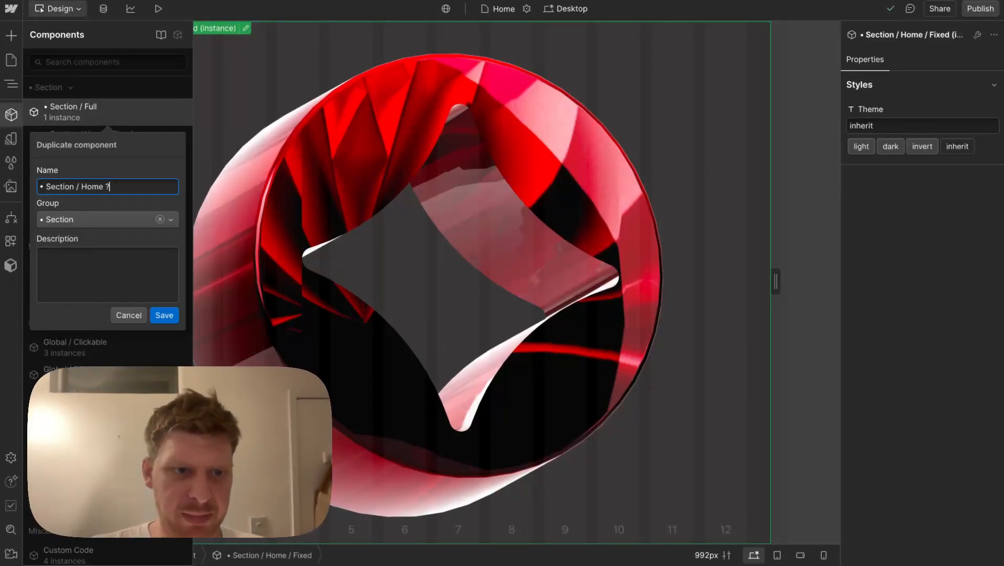
{"action": "type", "text": " / "}
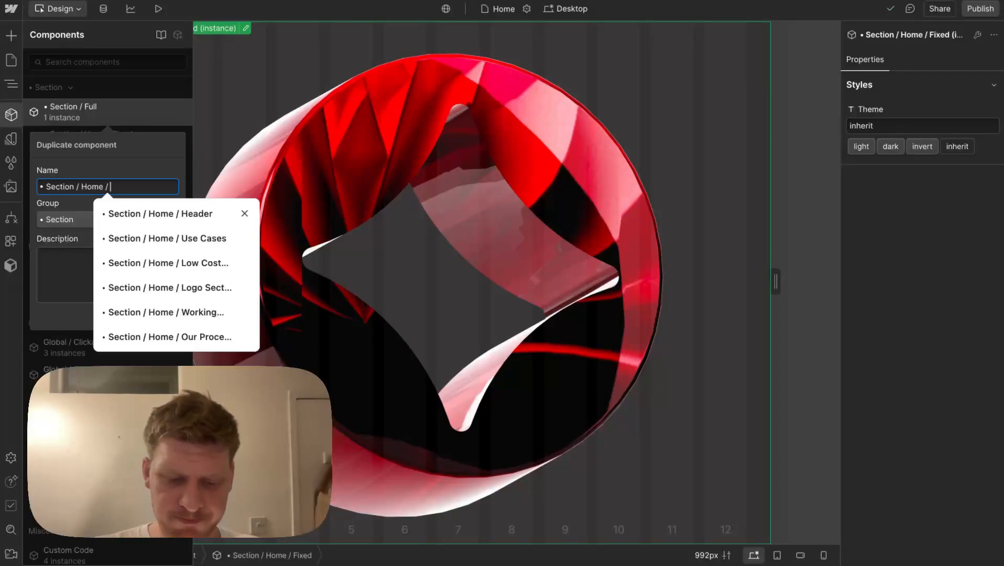
{"action": "type", "text": "Benefits"}
{"action": "key", "text": "Return"}
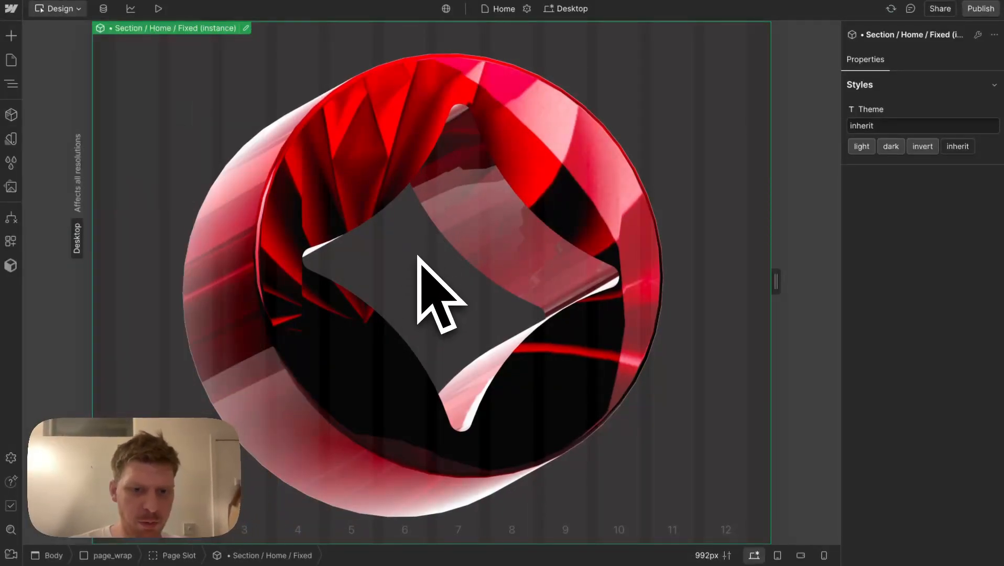
Add the Section / Home / Benefits component to the Page Slot below Section / Home / Fixed
{"action": "left_click", "coordinate": [11, 84]}
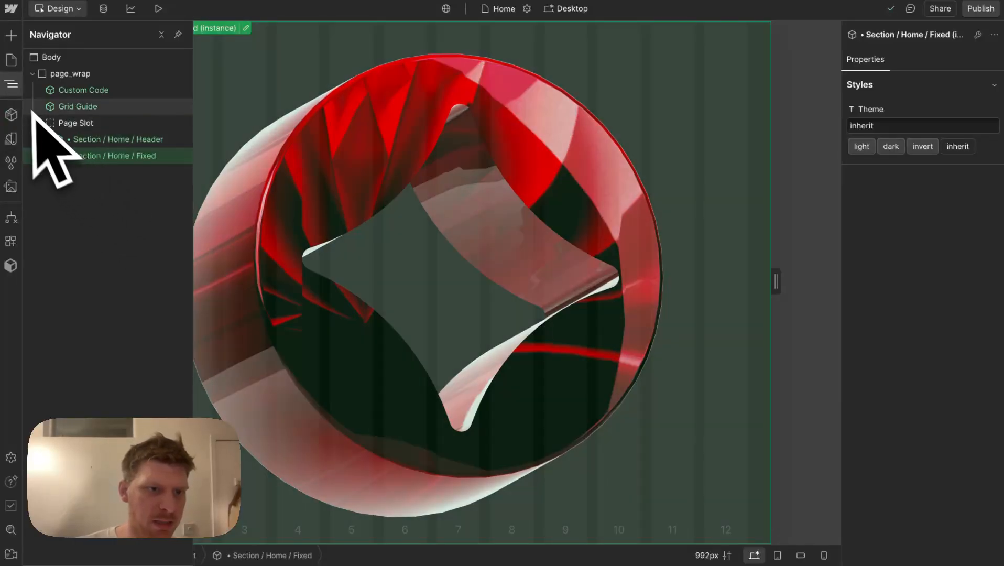
{"action": "left_click", "coordinate": [11, 114]}
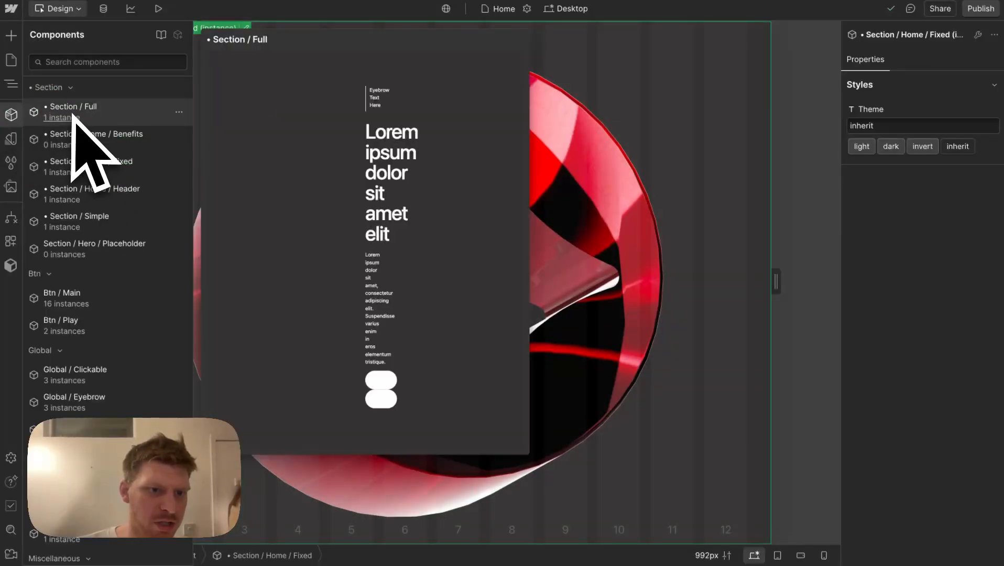
{"action": "left_click", "coordinate": [117, 140]}
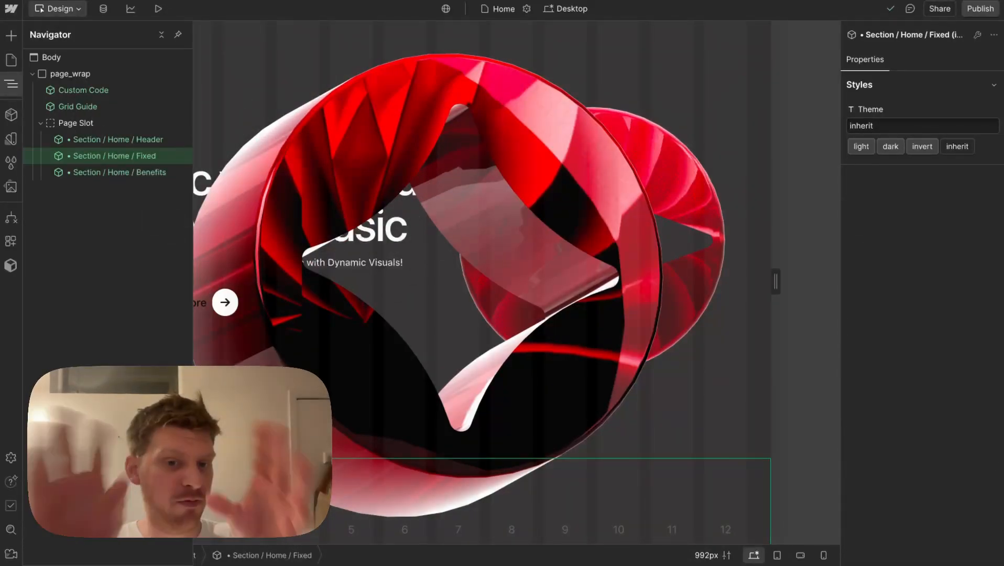
Open the Section / Home / Header component and add the combo class background_colour-dark to section_home
{"action": "left_click", "coordinate": [133, 141]}
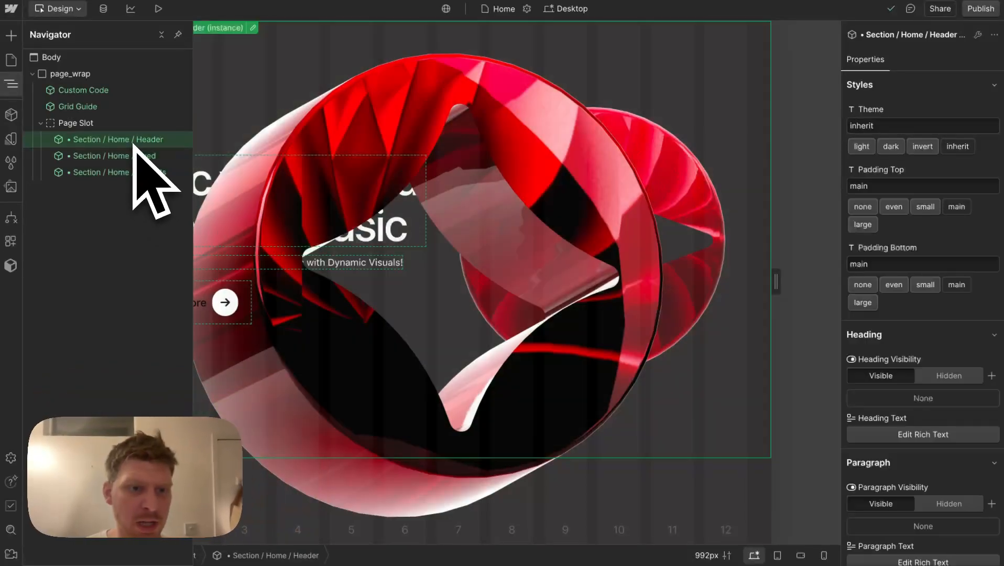
{"action": "double_click", "coordinate": [133, 140]}
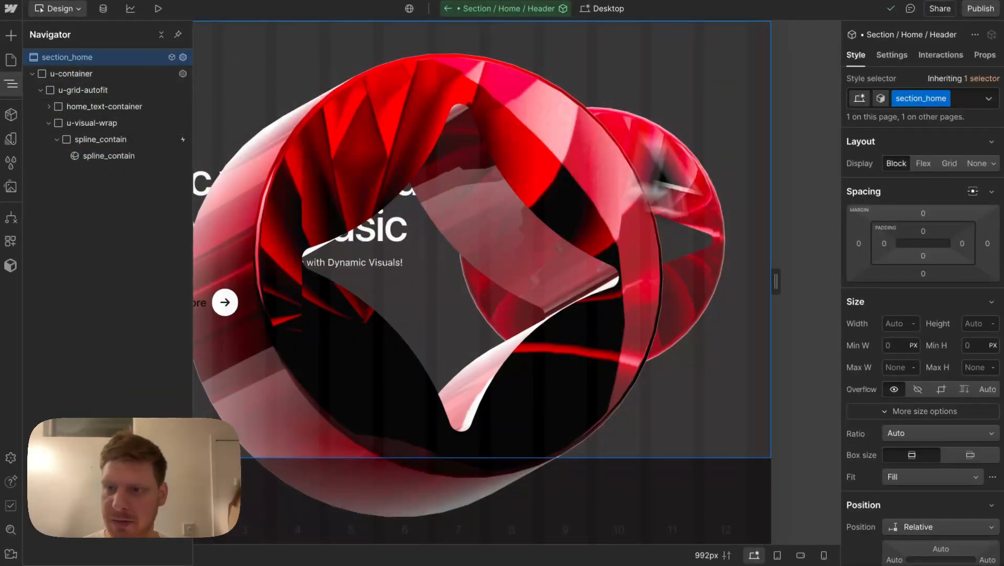
{"action": "left_click", "coordinate": [962, 102]}
{"action": "type", "text": "back"}
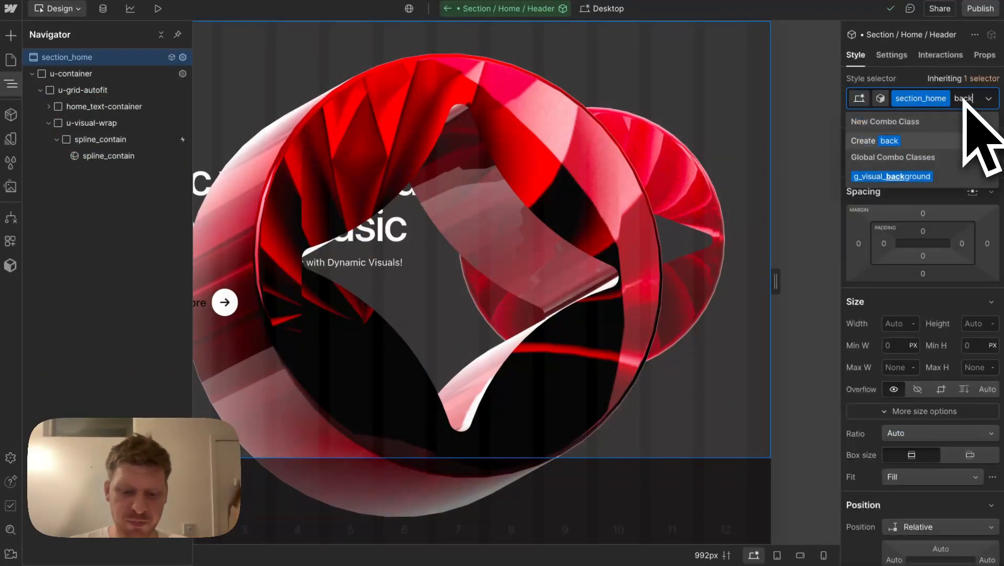
{"action": "type", "text": "ground_"}
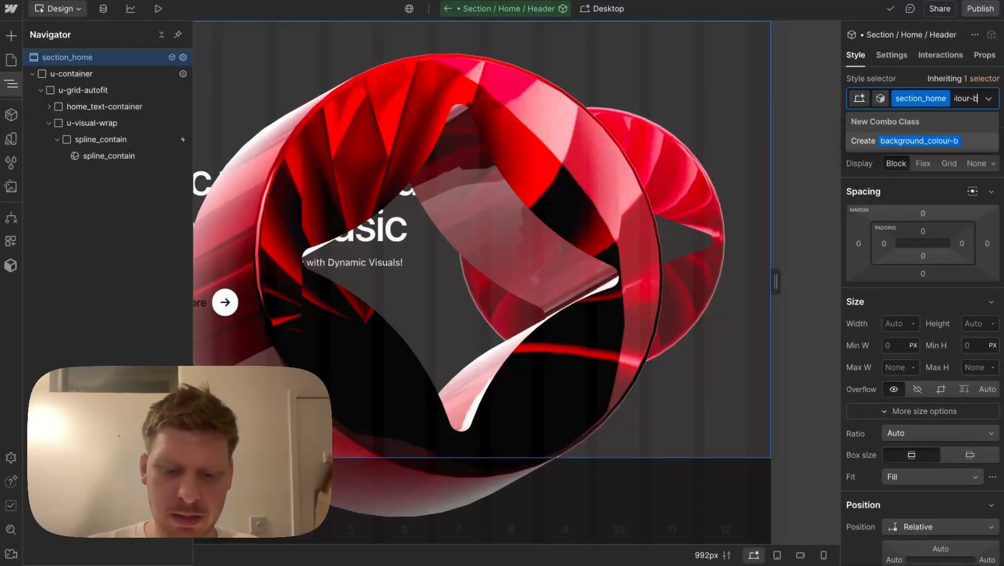
{"action": "type", "text": "colour-dark"}
{"action": "key", "text": "Return"}
Give the background_colour-dark class a dark background color and a z-index of 1
{"action": "scroll", "coordinate": [977, 358], "scroll_direction": "down", "scroll_amount": 8}
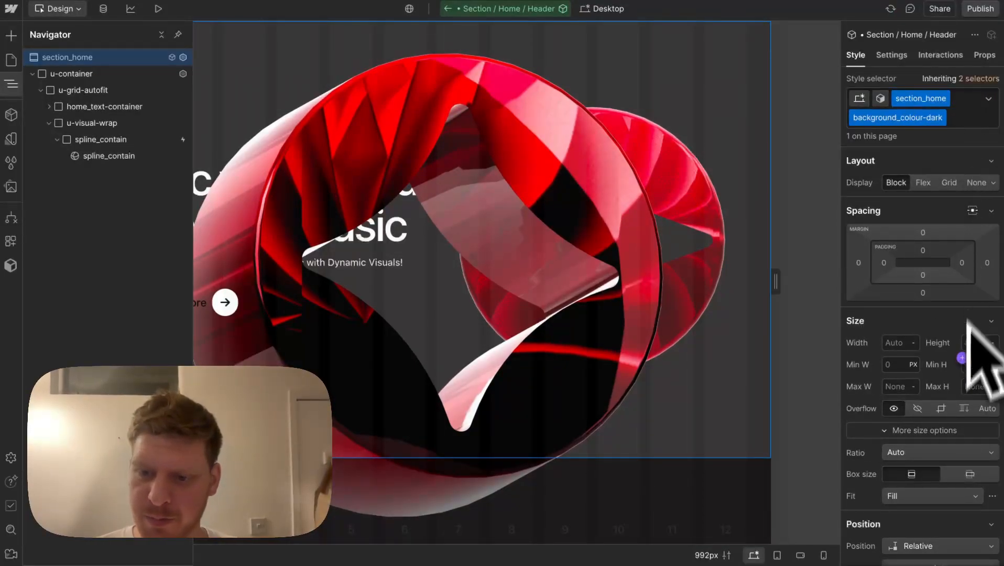
{"action": "scroll", "coordinate": [963, 366], "scroll_direction": "down", "scroll_amount": 5}
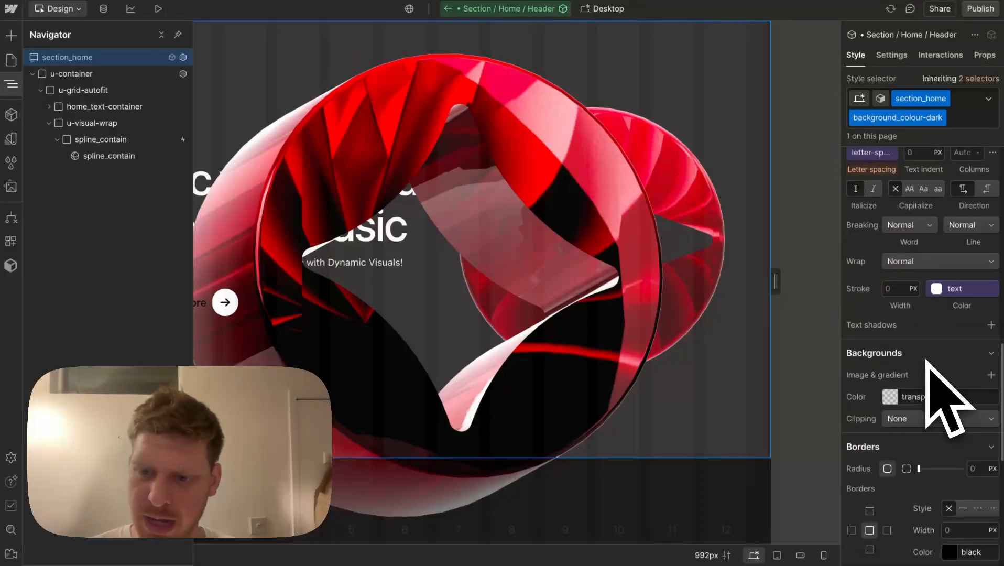
{"action": "left_click", "coordinate": [889, 397]}
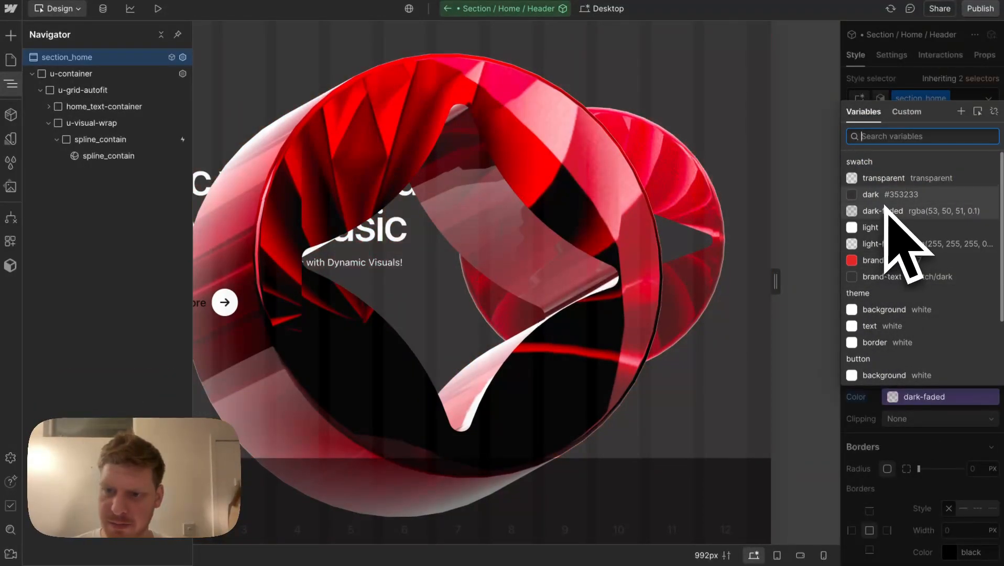
{"action": "left_click", "coordinate": [893, 276]}
{"action": "scroll", "coordinate": [917, 340], "scroll_direction": "up", "scroll_amount": 8}
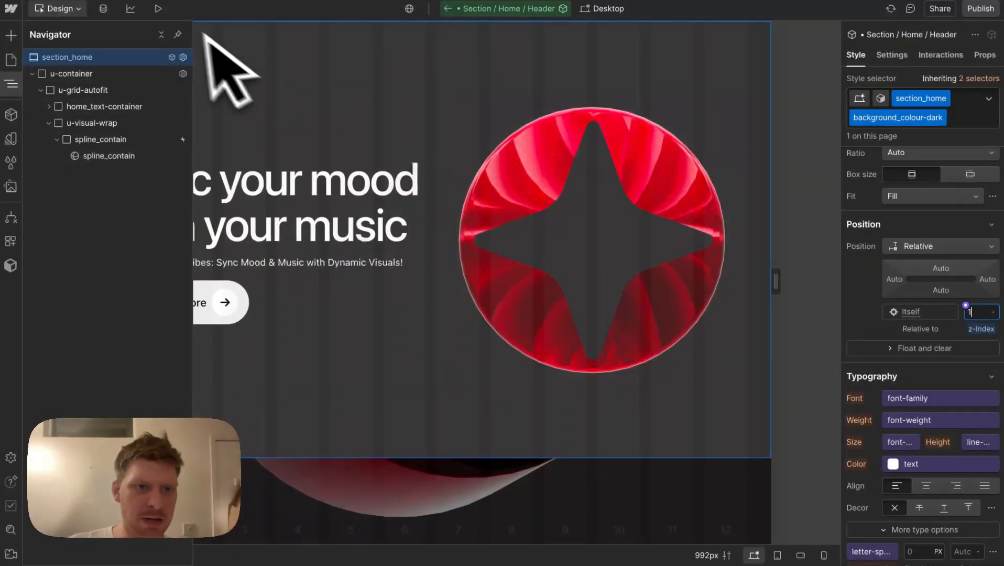
Preview the page while scrolling to check how the header section covers the fixed Logo scene
{"action": "left_click", "coordinate": [164, 10]}
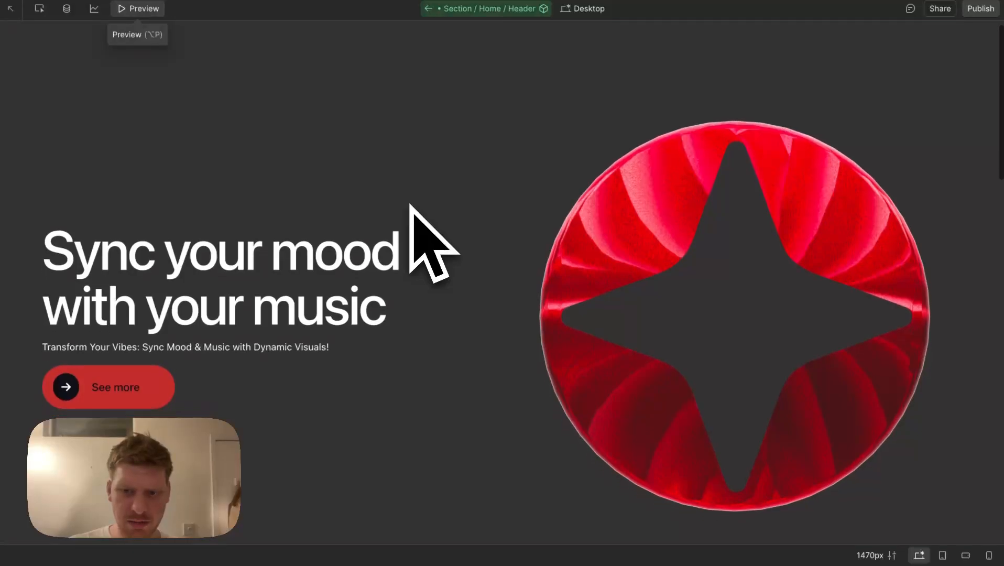
{"action": "scroll", "coordinate": [410, 205], "scroll_direction": "down", "scroll_amount": 5}
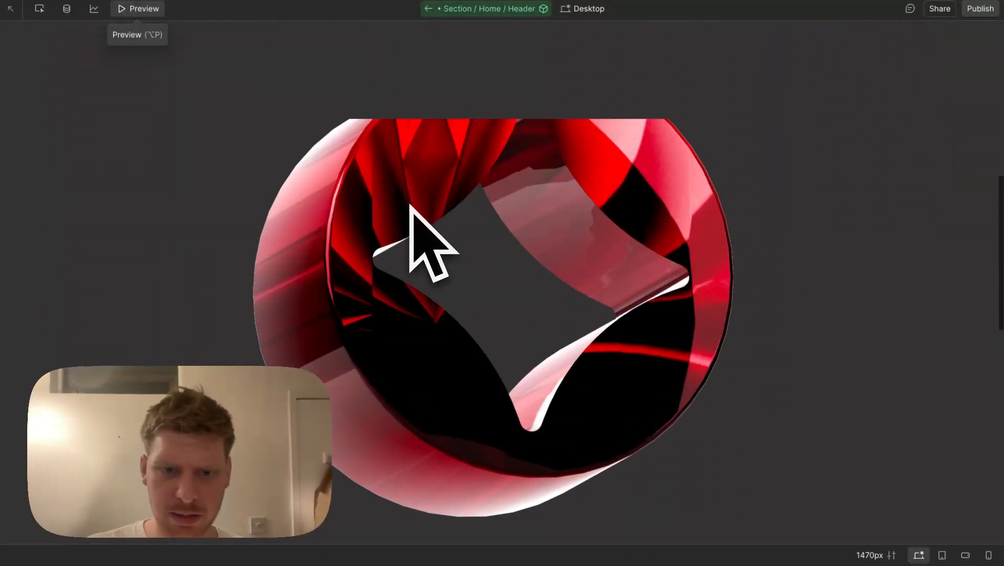
{"action": "scroll", "coordinate": [410, 206], "scroll_direction": "up", "scroll_amount": 5}
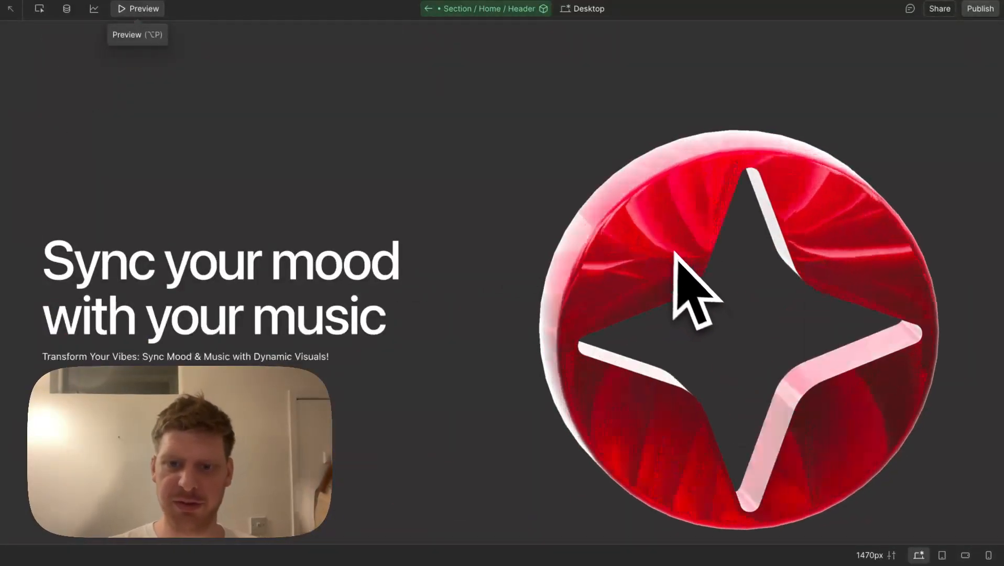
{"action": "scroll", "coordinate": [667, 246], "scroll_direction": "down", "scroll_amount": 5}
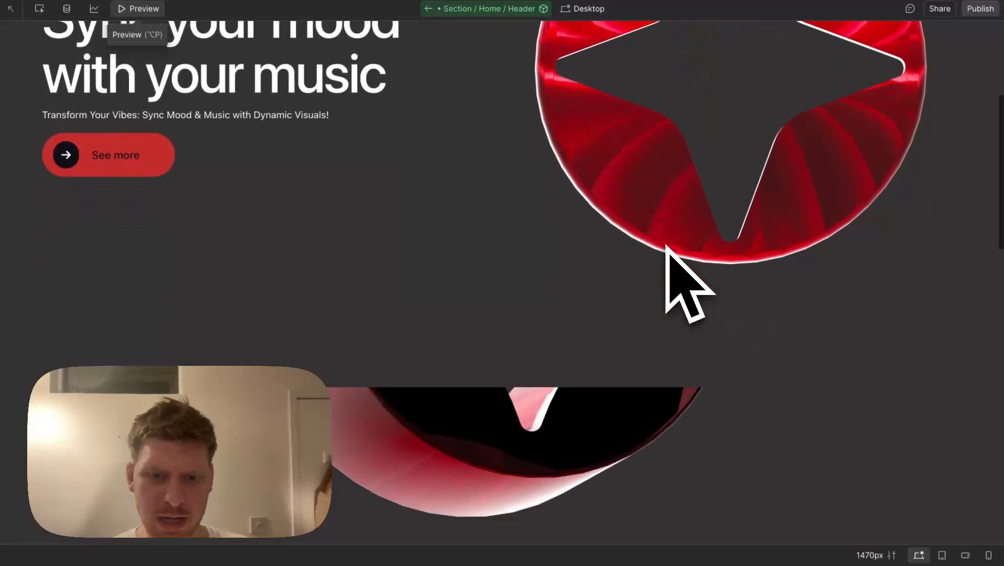
{"action": "scroll", "coordinate": [667, 246], "scroll_direction": "down", "scroll_amount": 3}
{"action": "scroll", "coordinate": [666, 247], "scroll_direction": "up", "scroll_amount": 8}
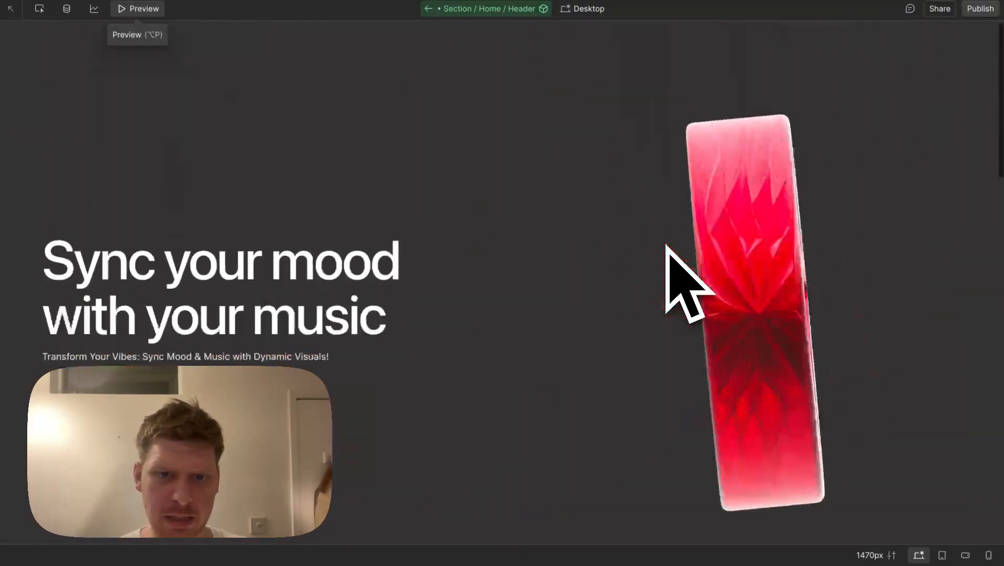
{"action": "left_click", "coordinate": [152, 9]}
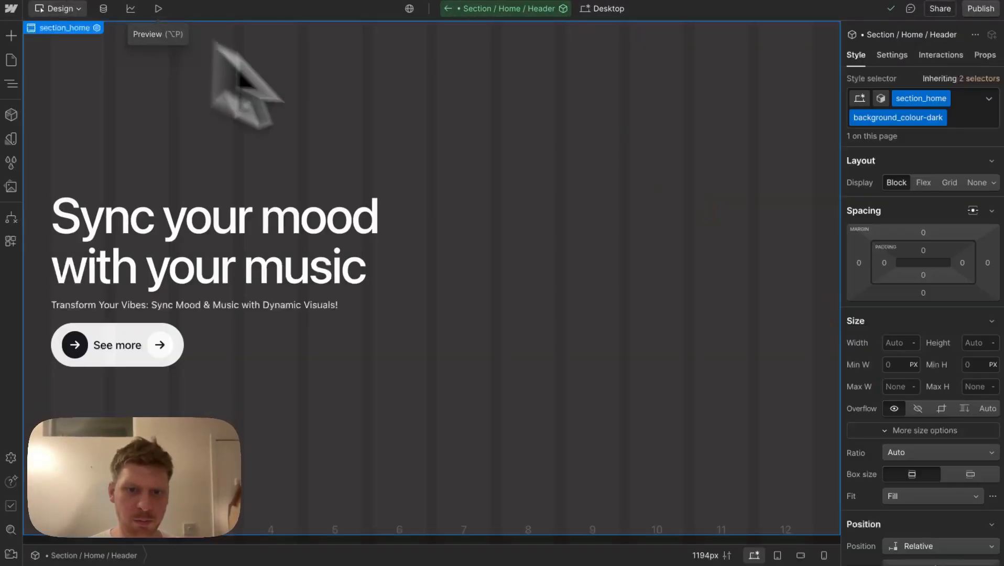
{"action": "scroll", "coordinate": [524, 231], "scroll_direction": "down", "scroll_amount": 5}
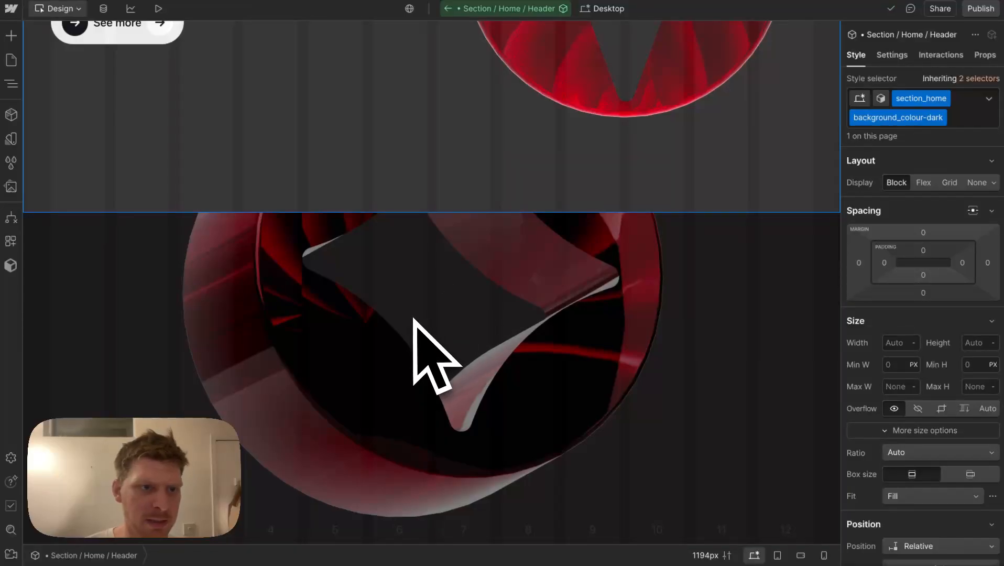
Open the Section / Home / Fixed component and give fixed_spline a While page is scrolling trigger with the Play scroll animation action
{"action": "left_click", "coordinate": [94, 117]}
{"action": "left_click", "coordinate": [11, 84]}
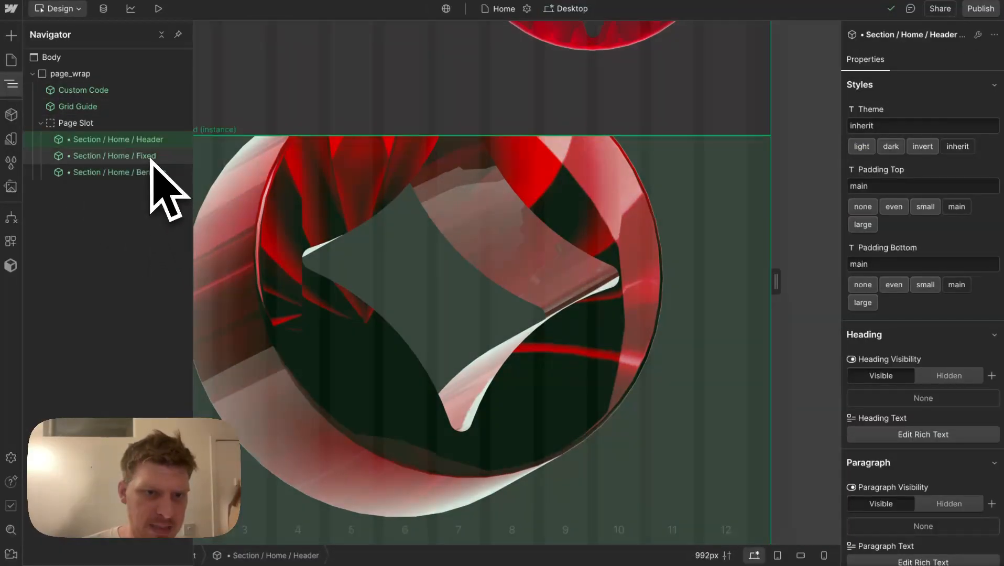
{"action": "double_click", "coordinate": [152, 157]}
{"action": "left_click", "coordinate": [87, 74]}
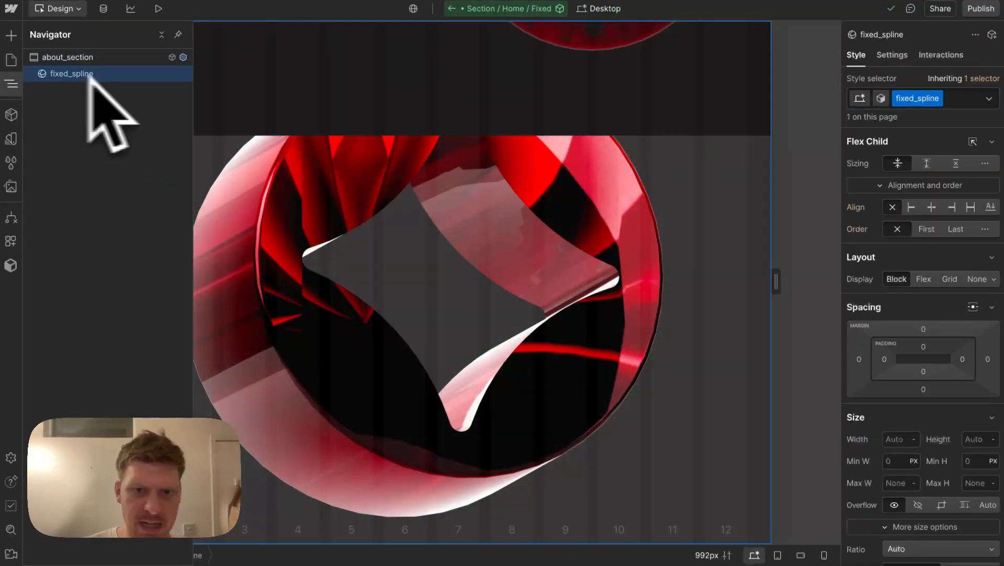
{"action": "left_click", "coordinate": [940, 55]}
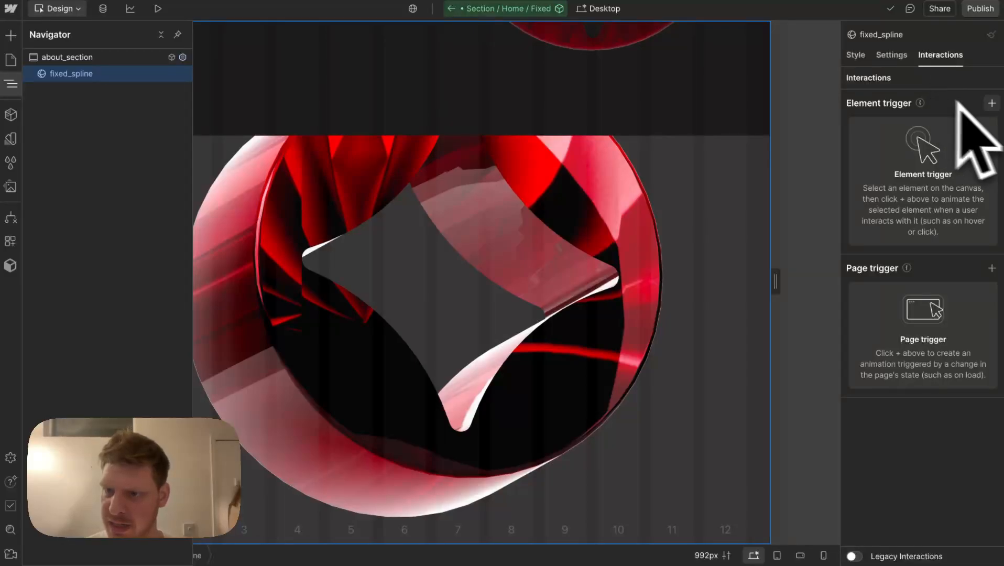
{"action": "left_click", "coordinate": [991, 268]}
{"action": "left_click", "coordinate": [925, 308]}
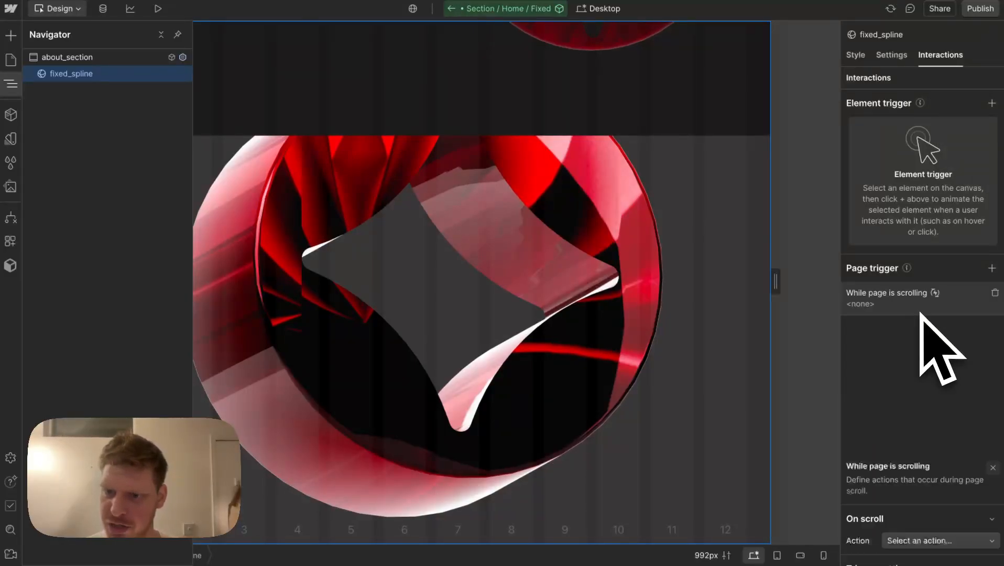
{"action": "left_click", "coordinate": [917, 176]}
{"action": "left_click", "coordinate": [912, 206]}
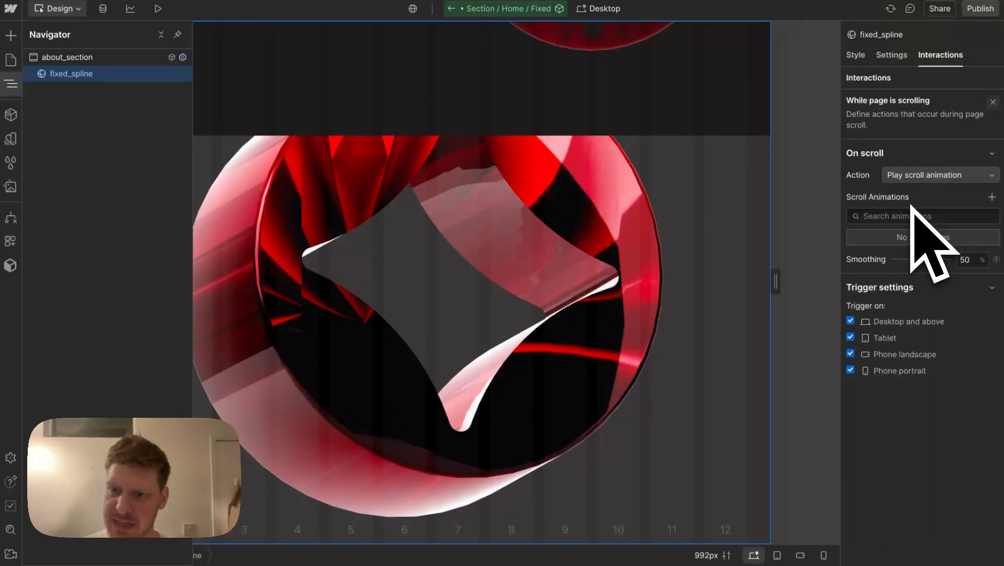
Create a new scroll animation with a Spline action on fixed_spline and set the 0% keyframe's object to Logo
{"action": "left_click", "coordinate": [990, 196]}
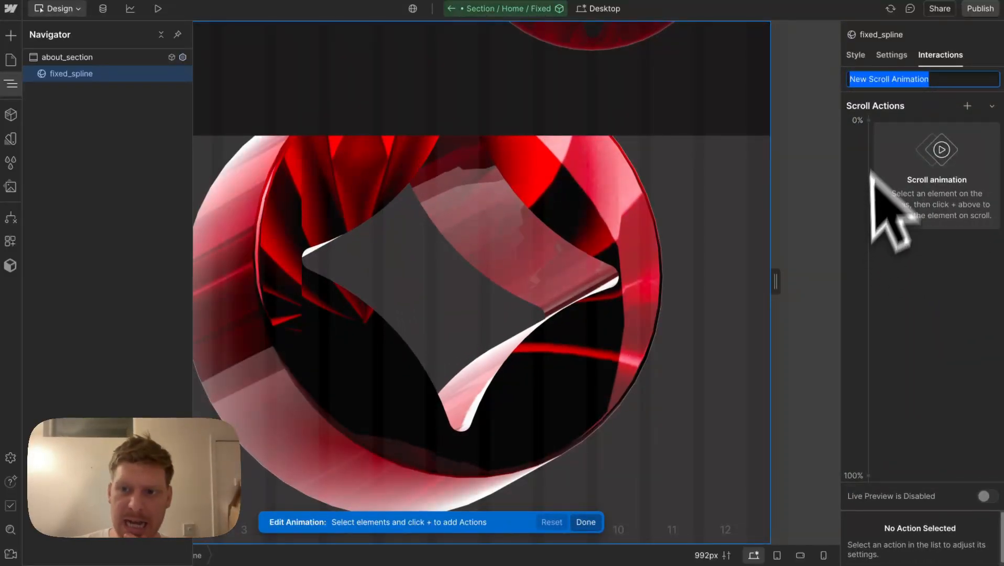
{"action": "left_click", "coordinate": [869, 120]}
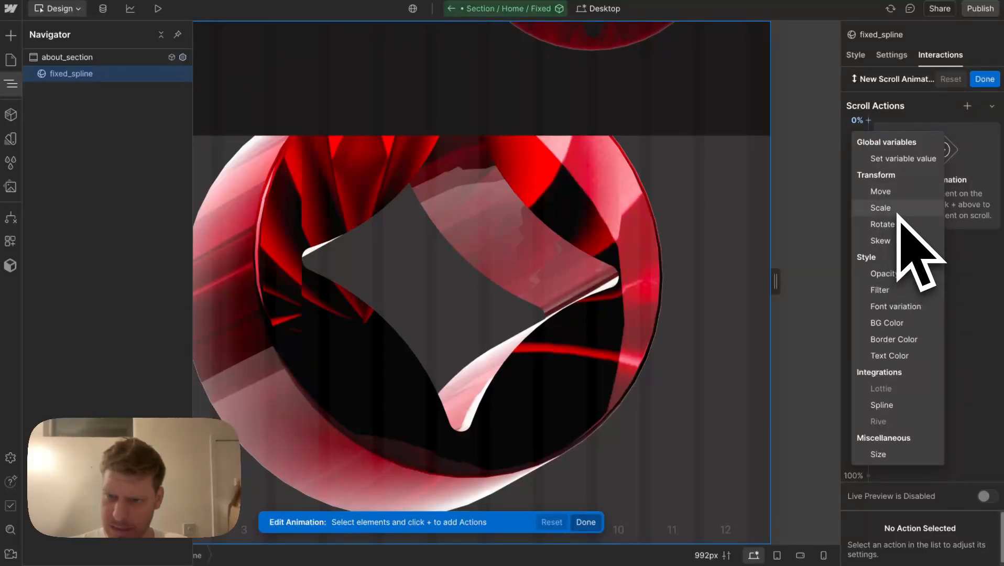
{"action": "left_click", "coordinate": [891, 404]}
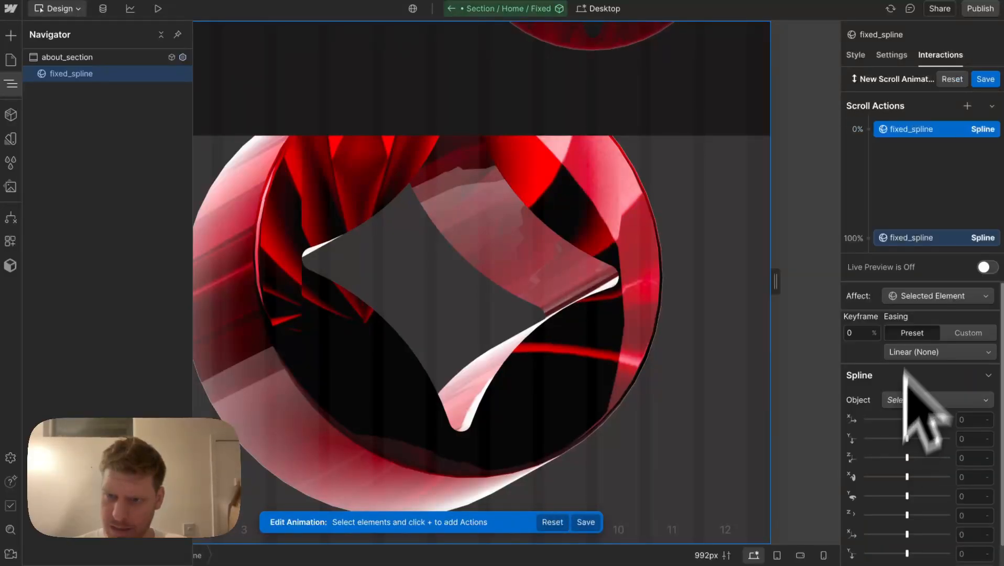
{"action": "left_click", "coordinate": [918, 396]}
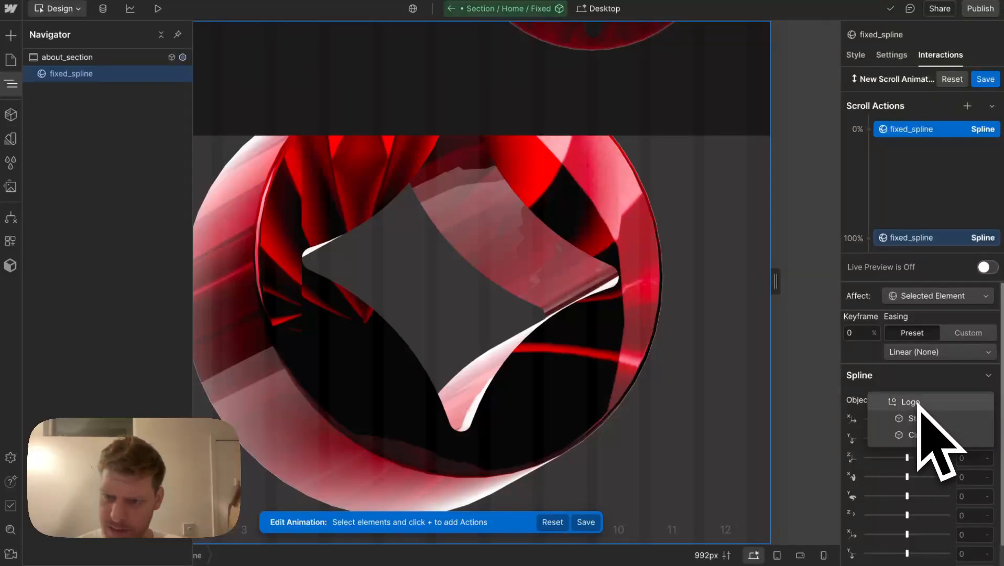
{"action": "left_click", "coordinate": [918, 404]}
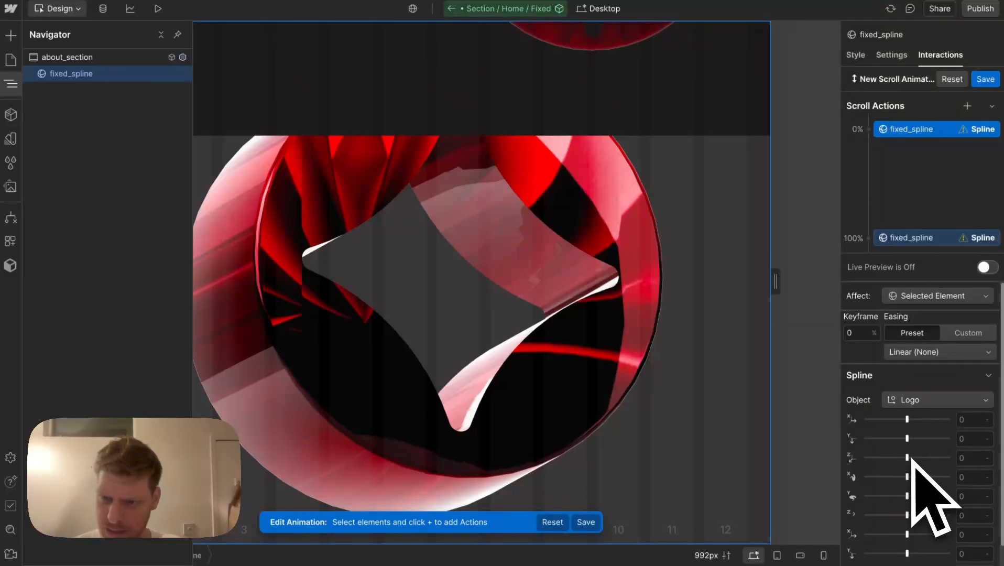
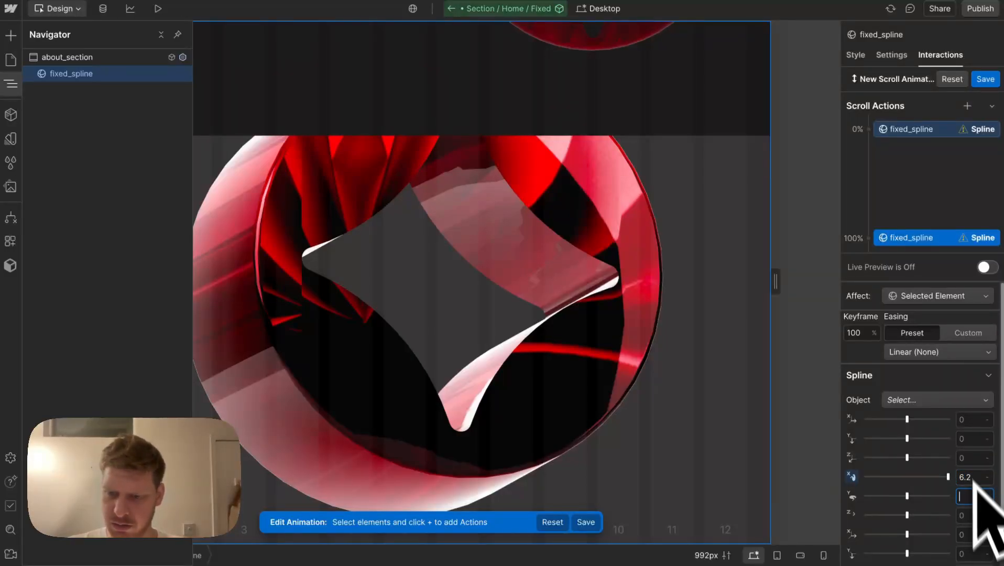
Set the 100% keyframe's object to Logo and its Y rotation to 6.2
{"action": "left_click", "coordinate": [954, 401]}
{"action": "left_click", "coordinate": [943, 402]}
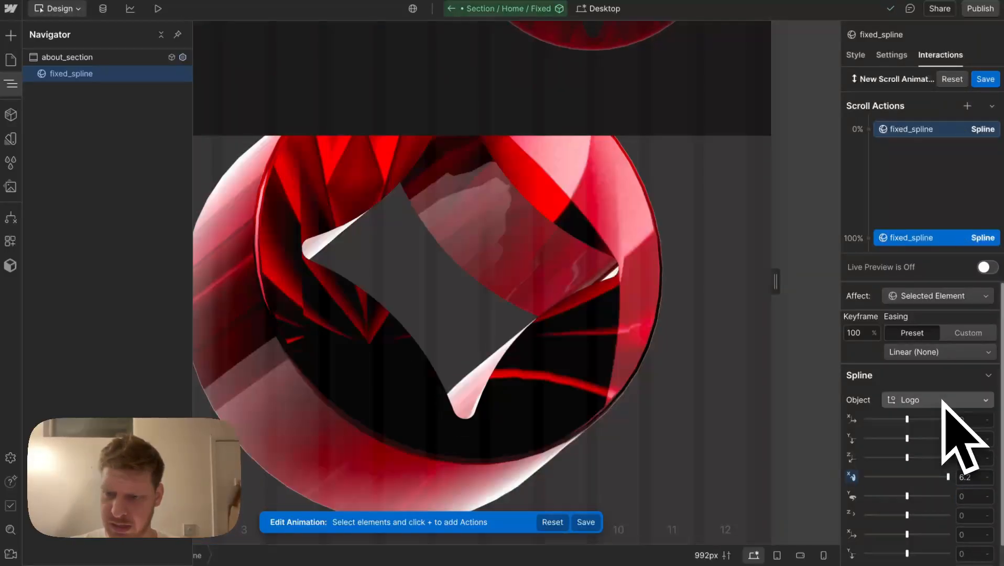
{"action": "left_click", "coordinate": [972, 493]}
{"action": "type", "text": "6.2"}
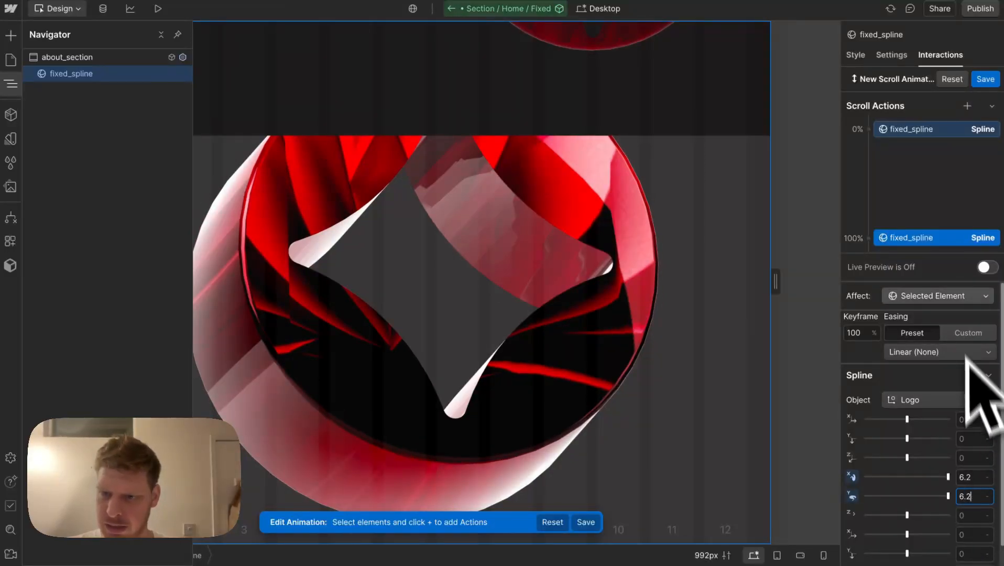
Turn on Live Preview, check the Logo's rotation across the whole page scroll, and save the scroll animation
{"action": "left_click", "coordinate": [978, 268]}
{"action": "scroll", "coordinate": [681, 377], "scroll_direction": "up", "scroll_amount": 5}
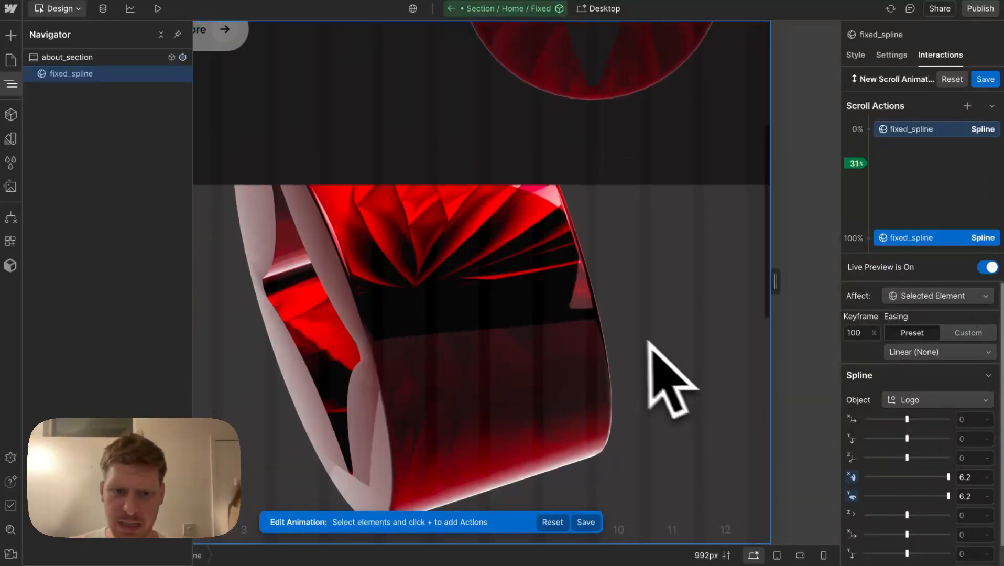
{"action": "scroll", "coordinate": [627, 331], "scroll_direction": "up", "scroll_amount": 3}
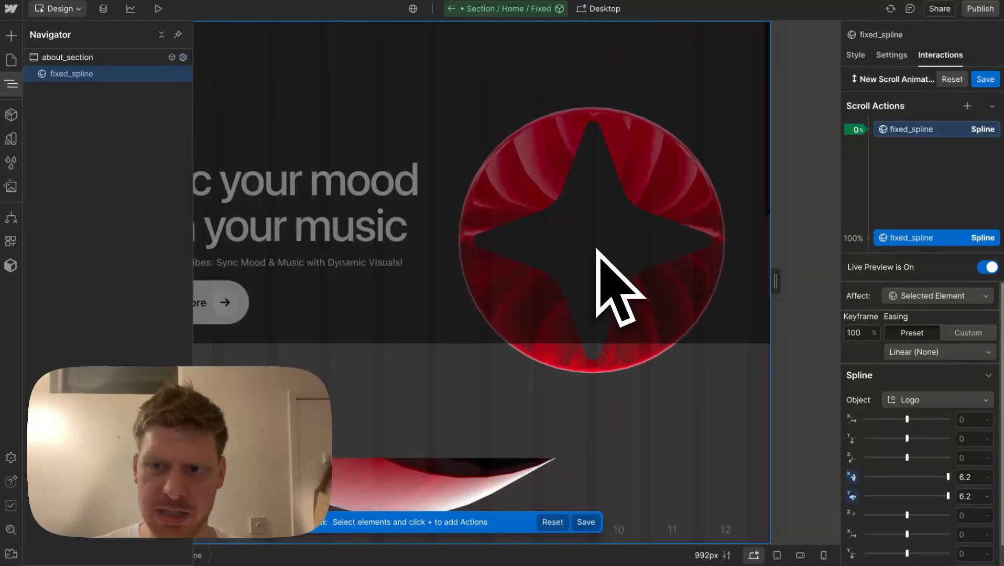
{"action": "scroll", "coordinate": [596, 250], "scroll_direction": "down", "scroll_amount": 10}
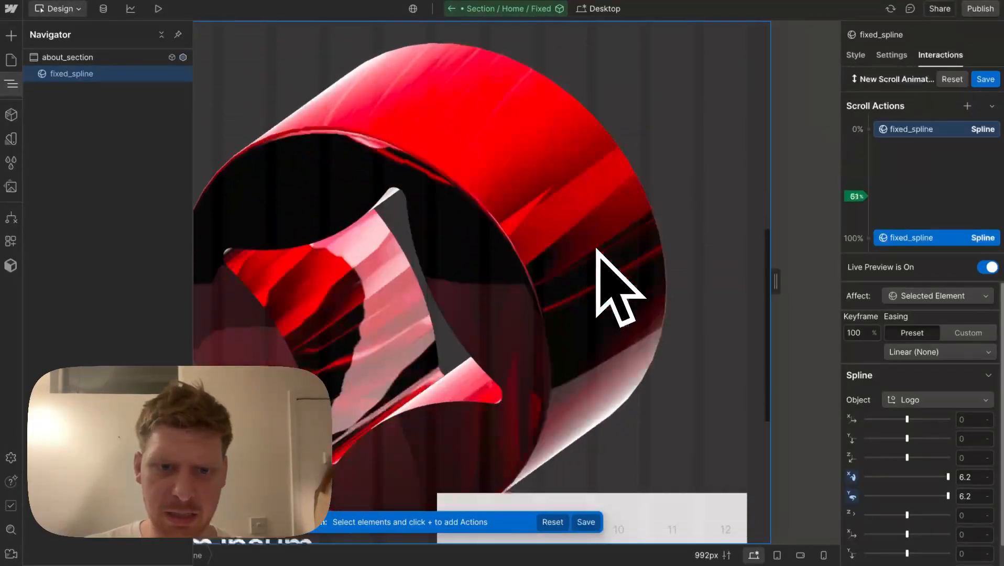
{"action": "scroll", "coordinate": [597, 250], "scroll_direction": "down", "scroll_amount": 3}
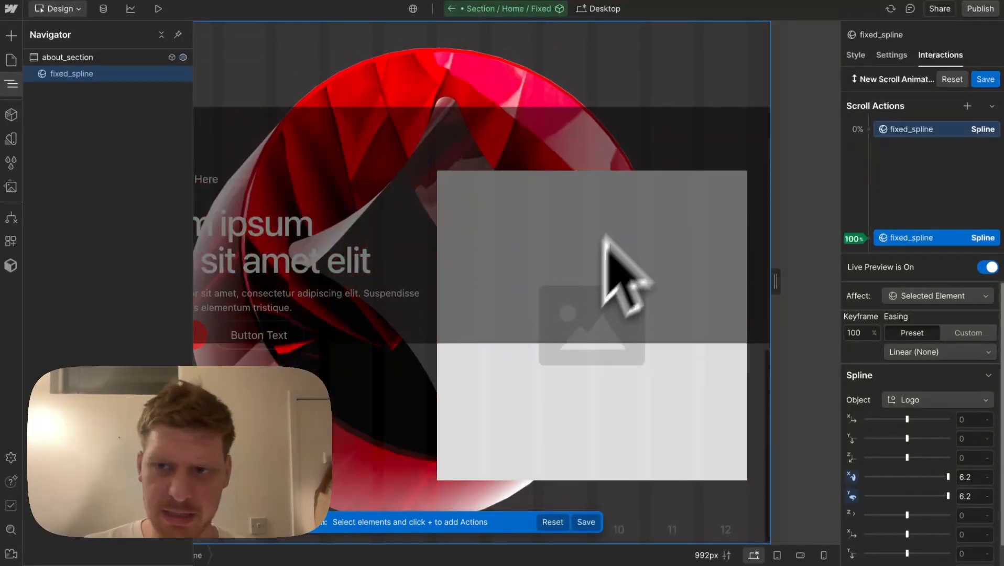
{"action": "left_click", "coordinate": [985, 80]}
Preview the page from the fixed section component while scrolling to check how the Logo rotates behind the content
{"action": "left_click", "coordinate": [161, 9]}
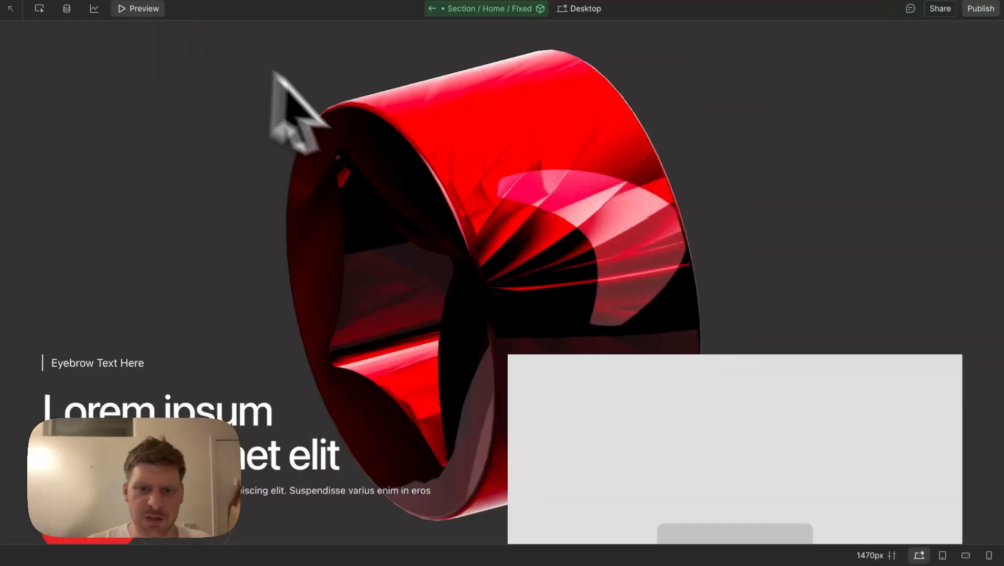
{"action": "scroll", "coordinate": [376, 135], "scroll_direction": "up", "scroll_amount": 10}
{"action": "scroll", "coordinate": [377, 131], "scroll_direction": "down", "scroll_amount": 6}
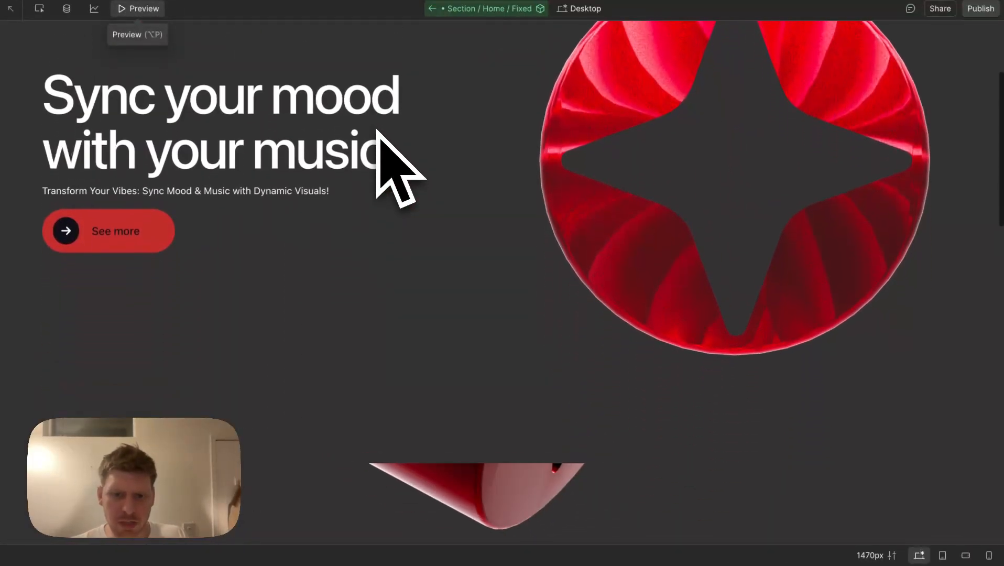
{"action": "scroll", "coordinate": [377, 131], "scroll_direction": "down", "scroll_amount": 5}
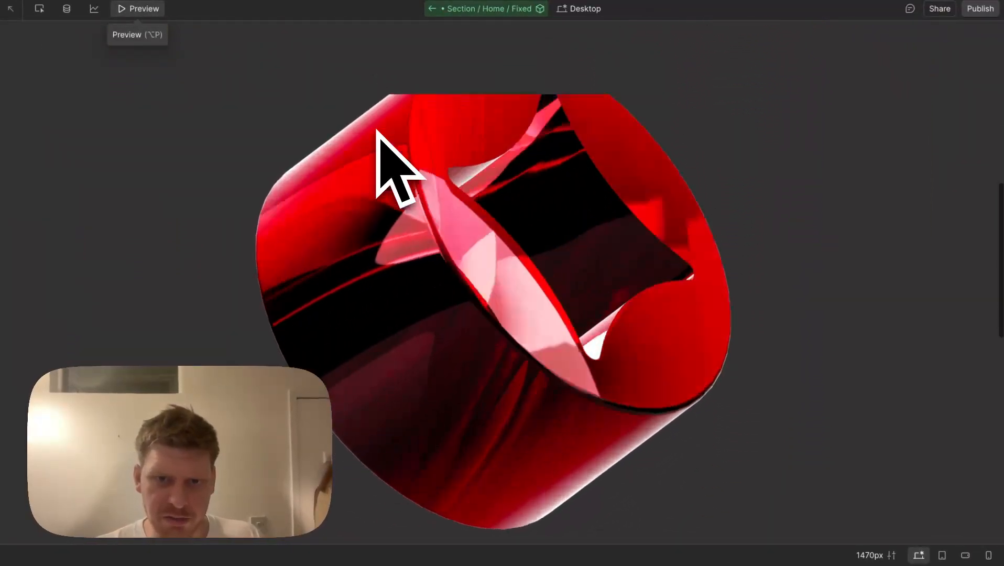
{"action": "scroll", "coordinate": [376, 131], "scroll_direction": "down", "scroll_amount": 6}
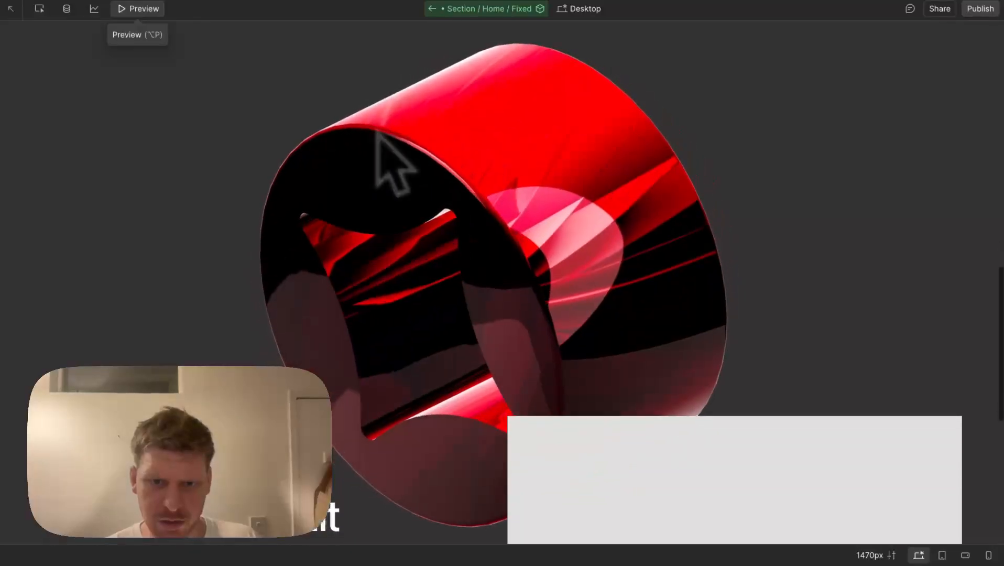
{"action": "scroll", "coordinate": [377, 131], "scroll_direction": "down", "scroll_amount": 2}
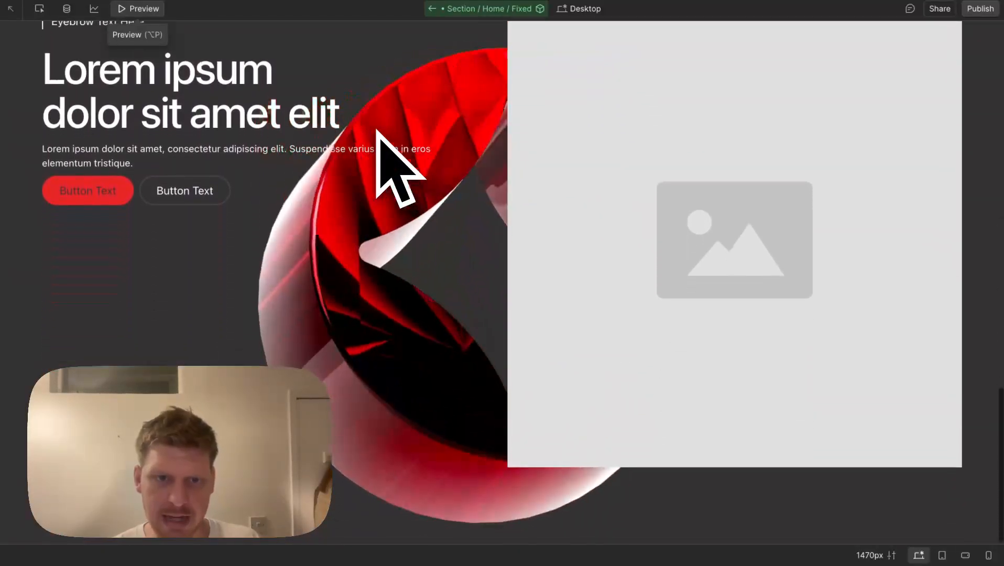
{"action": "scroll", "coordinate": [377, 131], "scroll_direction": "up", "scroll_amount": 5}
{"action": "scroll", "coordinate": [377, 131], "scroll_direction": "down", "scroll_amount": 5}
{"action": "scroll", "coordinate": [376, 131], "scroll_direction": "up", "scroll_amount": 10}
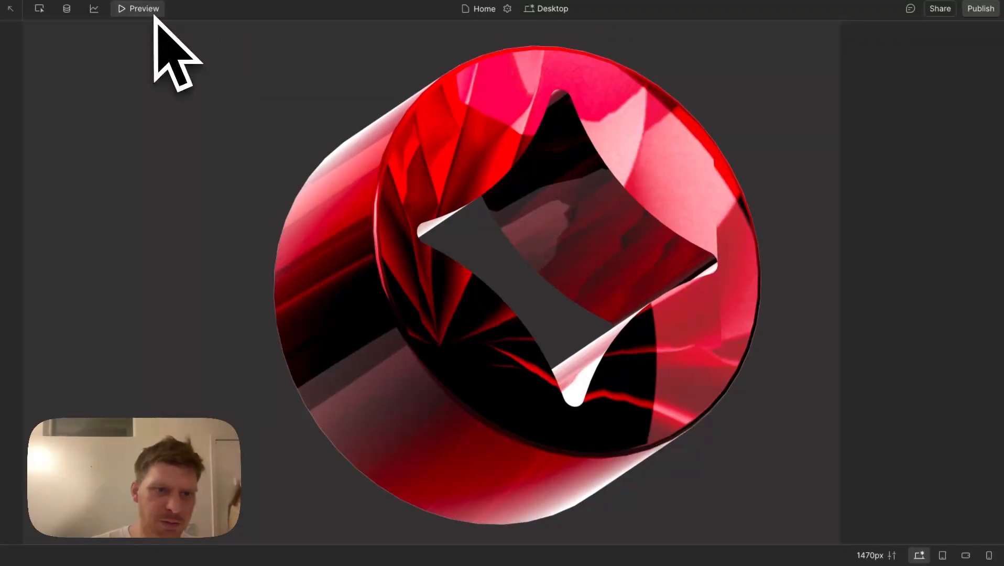
{"action": "left_click", "coordinate": [152, 10]}
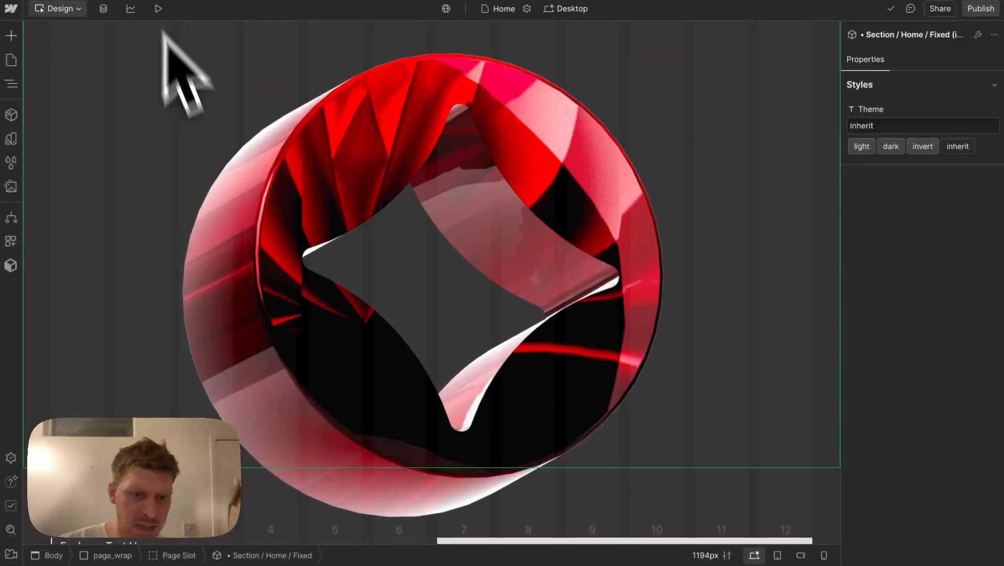
Preview the Home page from the header section down to check the fixed Logo's scroll rotation across sections
{"action": "scroll", "coordinate": [387, 334], "scroll_direction": "up", "scroll_amount": 1}
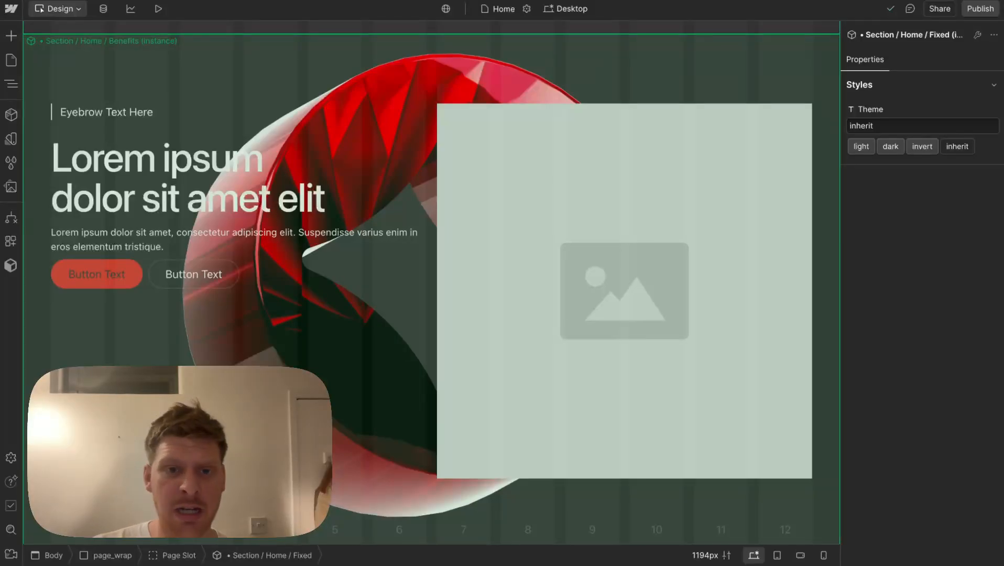
{"action": "scroll", "coordinate": [431, 283], "scroll_direction": "up", "scroll_amount": 10}
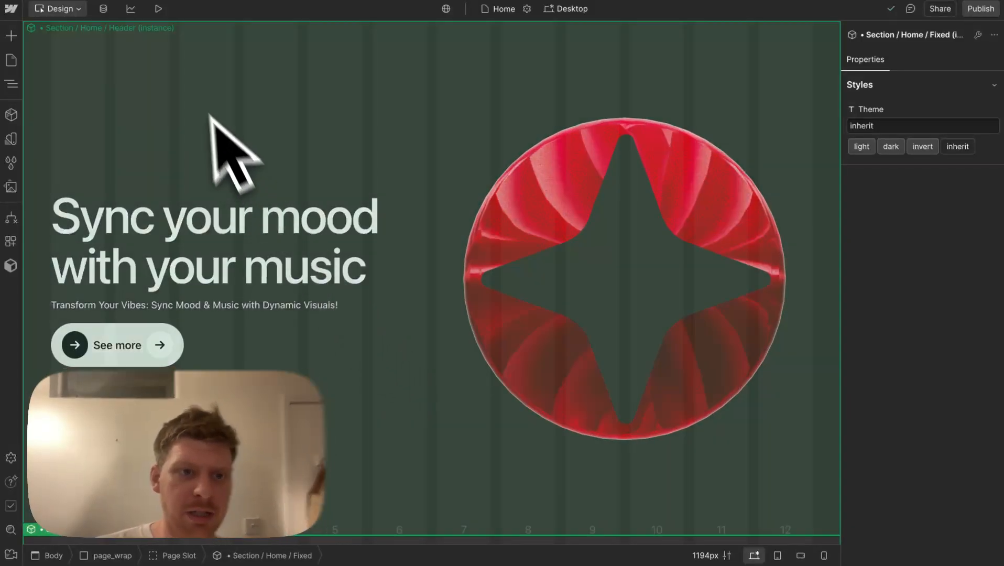
{"action": "left_click", "coordinate": [157, 9]}
{"action": "scroll", "coordinate": [490, 220], "scroll_direction": "down", "scroll_amount": 10}
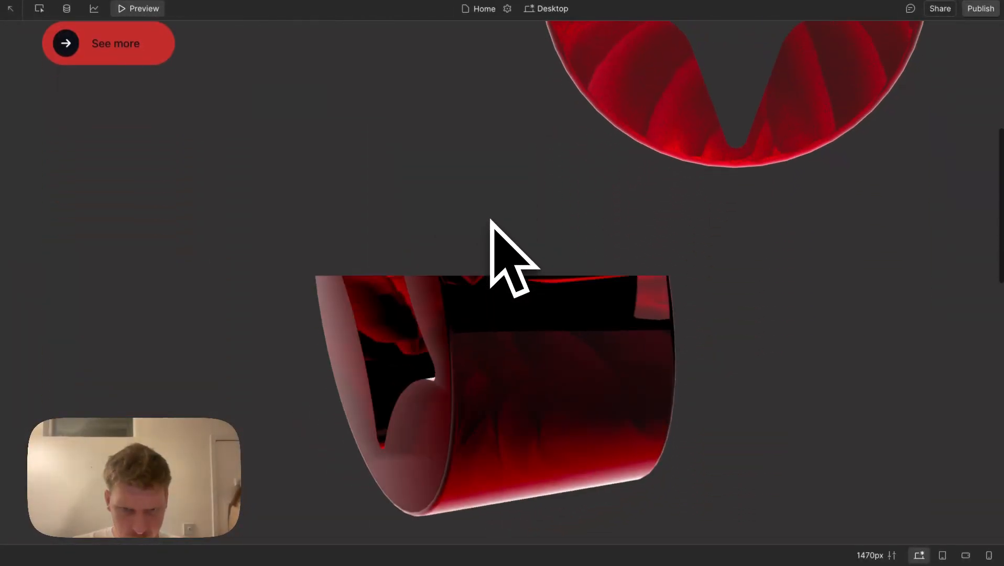
{"action": "scroll", "coordinate": [490, 220], "scroll_direction": "down", "scroll_amount": 5}
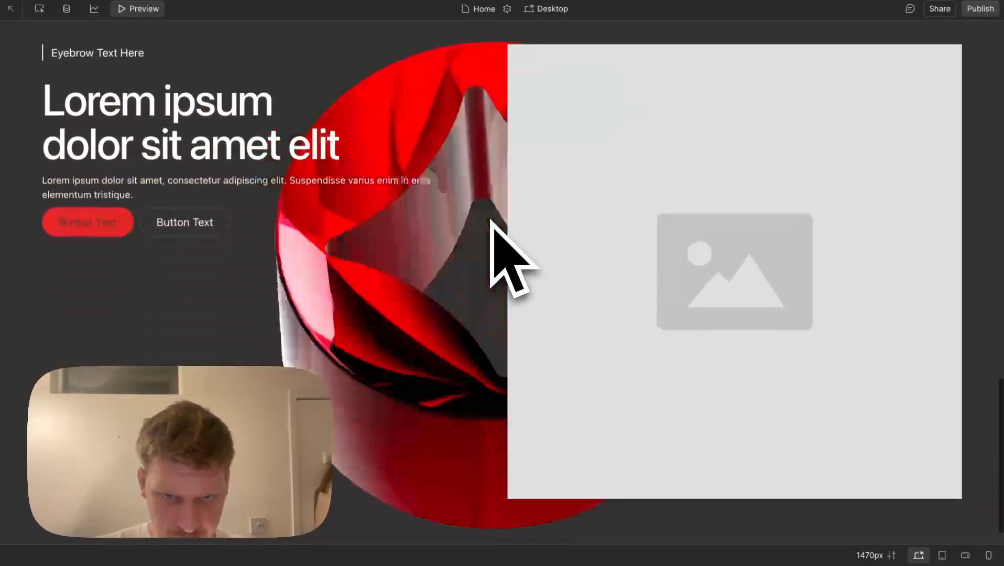
{"action": "scroll", "coordinate": [490, 220], "scroll_direction": "up", "scroll_amount": 14}
{"action": "scroll", "coordinate": [490, 220], "scroll_direction": "down", "scroll_amount": 1}
{"action": "scroll", "coordinate": [490, 220], "scroll_direction": "down", "scroll_amount": 6}
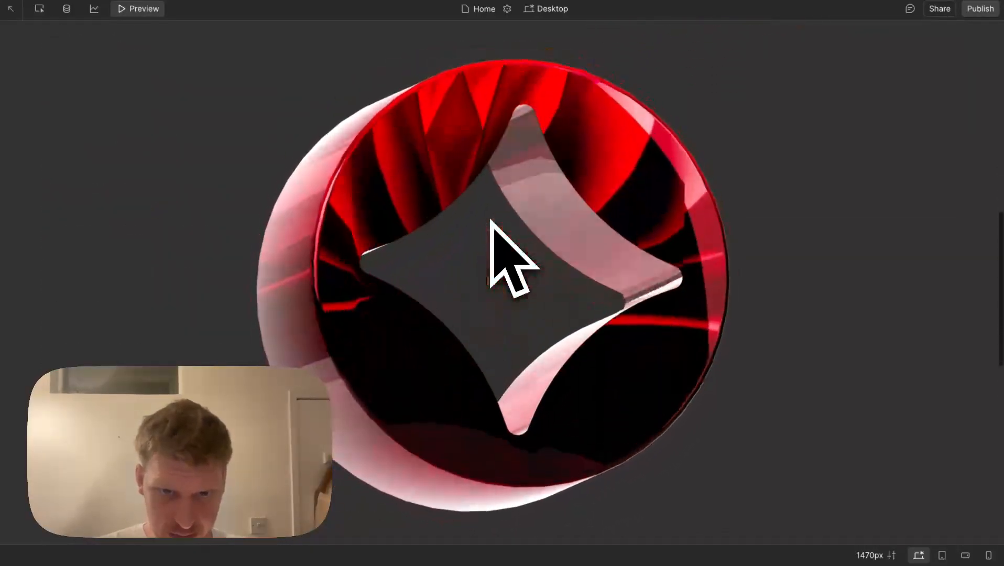
{"action": "scroll", "coordinate": [490, 220], "scroll_direction": "up", "scroll_amount": 15}
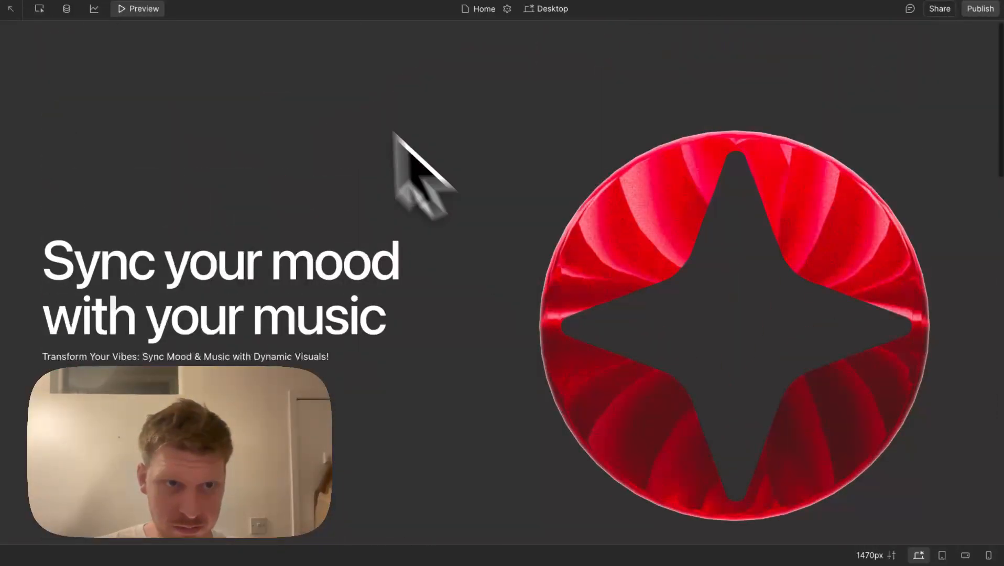
{"action": "left_click", "coordinate": [152, 9]}
Open the Section / Home / Fixed component and edit fixed_spline's While page is scrolling animation
{"action": "scroll", "coordinate": [592, 229], "scroll_direction": "down", "scroll_amount": 5}
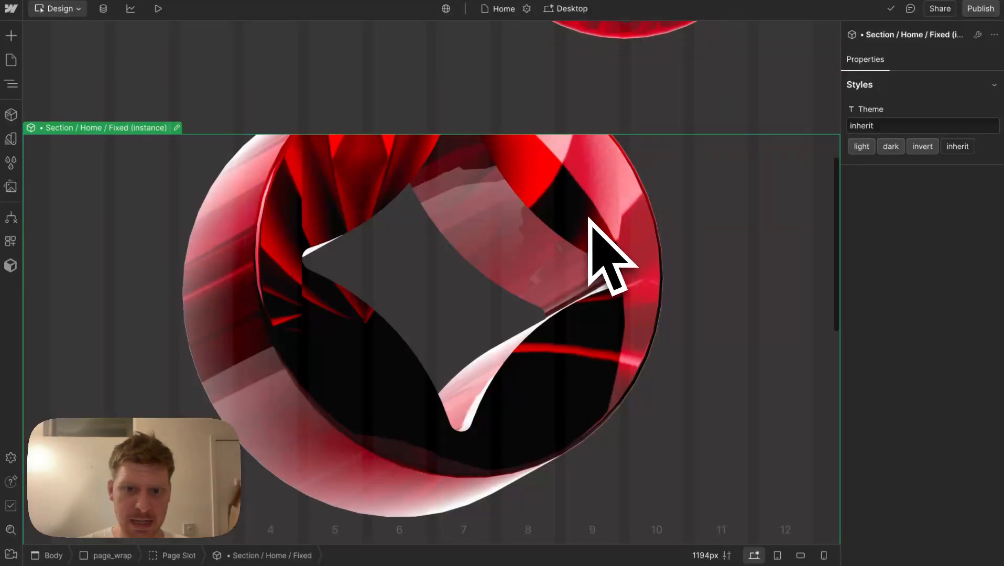
{"action": "double_click", "coordinate": [564, 242]}
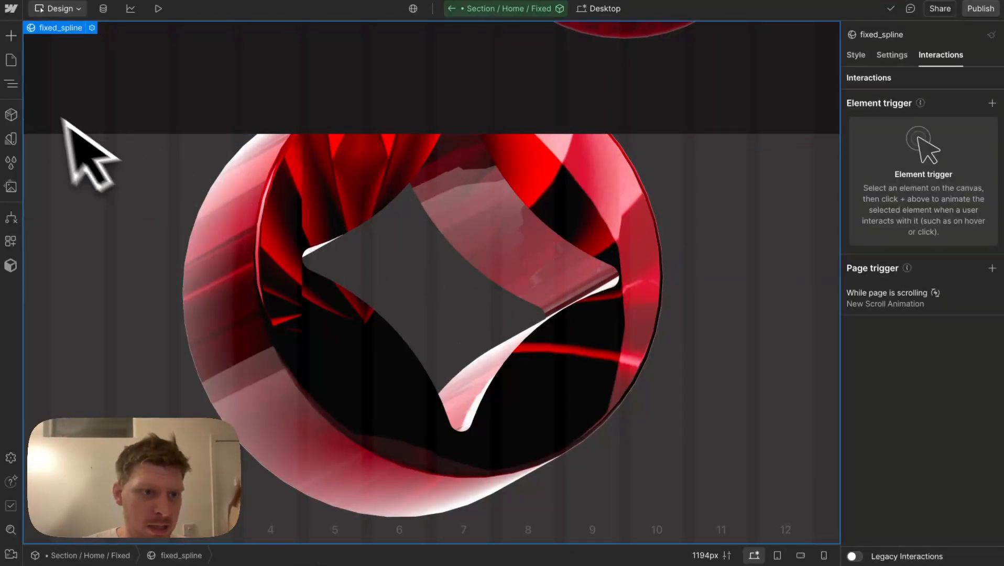
{"action": "left_click", "coordinate": [15, 84]}
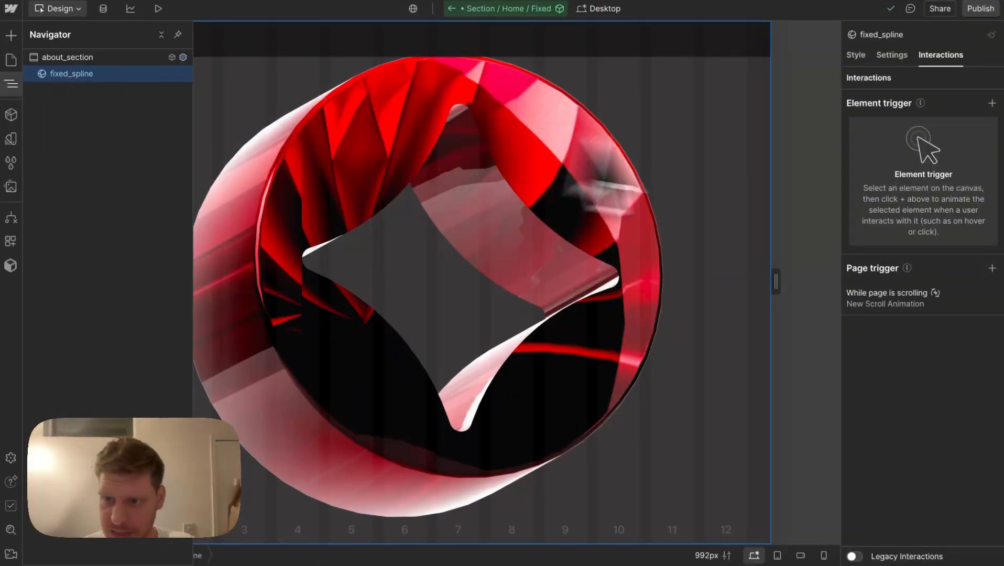
{"action": "left_click", "coordinate": [880, 296]}
Set the Logo's X and Y scale to 0.5 in the 0% keyframe
{"action": "left_click", "coordinate": [893, 235]}
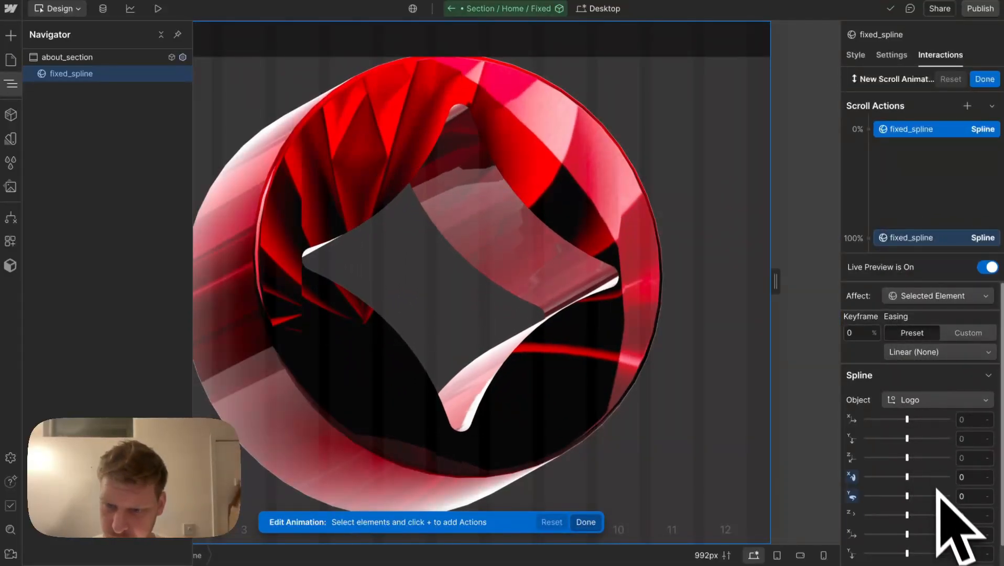
{"action": "scroll", "coordinate": [938, 490], "scroll_direction": "down", "scroll_amount": 1}
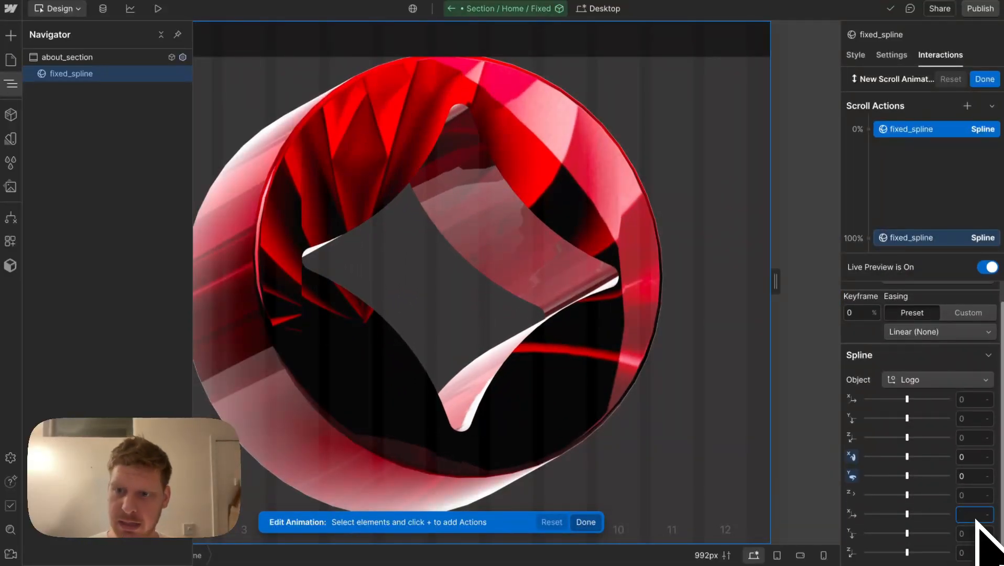
{"action": "type", "text": ".5"}
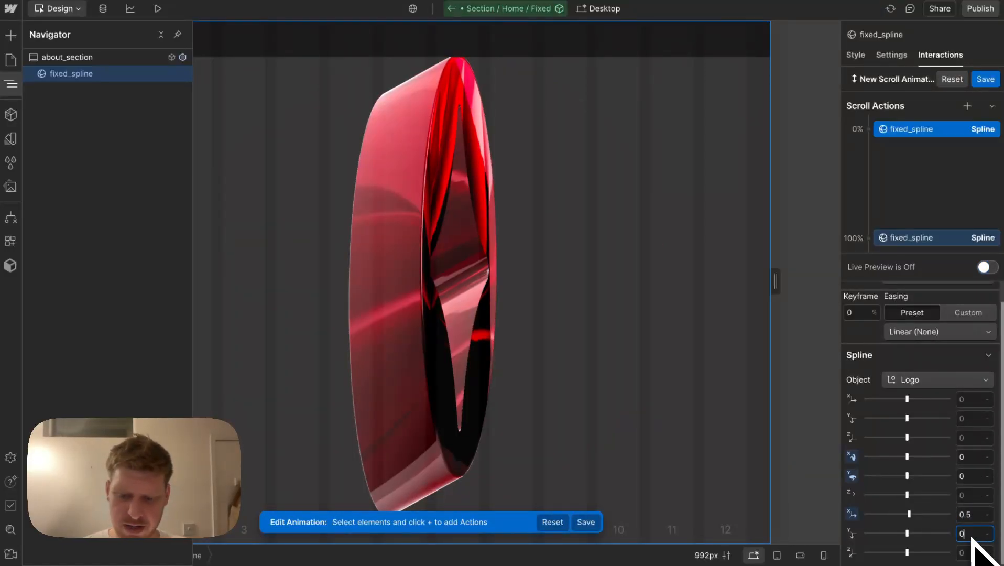
{"action": "type", "text": ".5"}
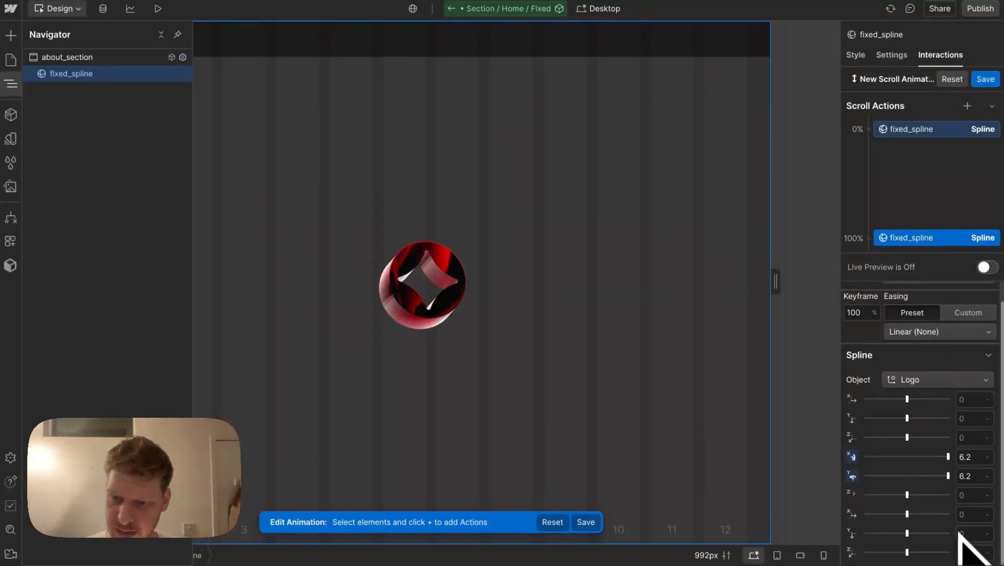
Set the Logo's X, Y and Z scale to 1 in the 100% keyframe and turn on Live Preview
{"action": "left_click", "coordinate": [973, 515]}
{"action": "type", "text": "1"}
{"action": "left_click", "coordinate": [973, 532]}
{"action": "type", "text": "1"}
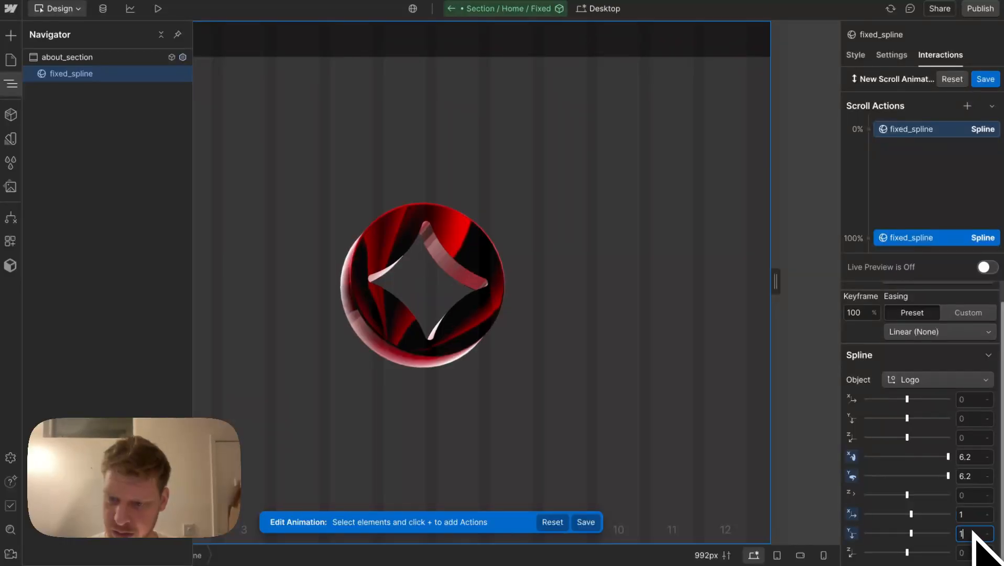
{"action": "type", "text": "1"}
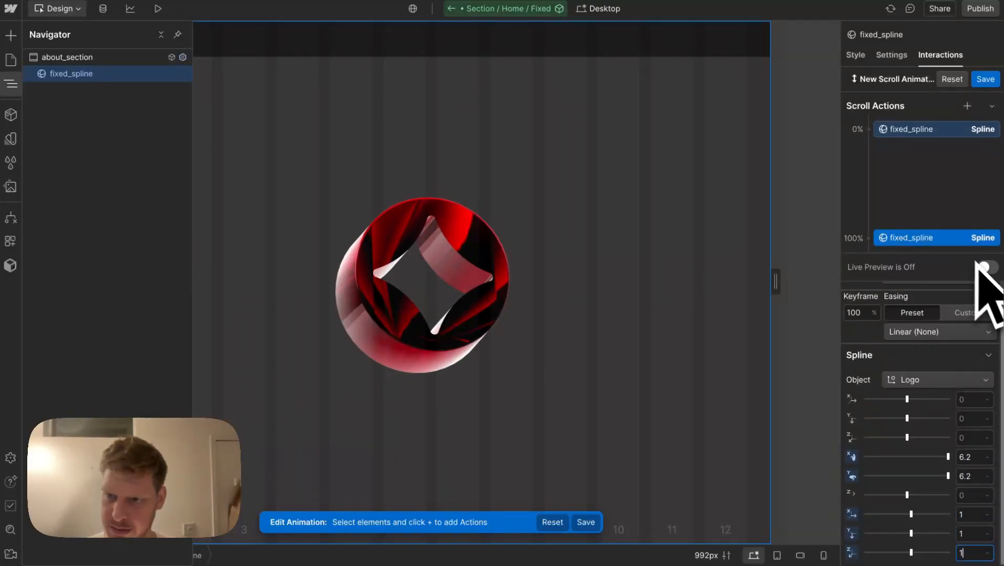
{"action": "left_click", "coordinate": [985, 267]}
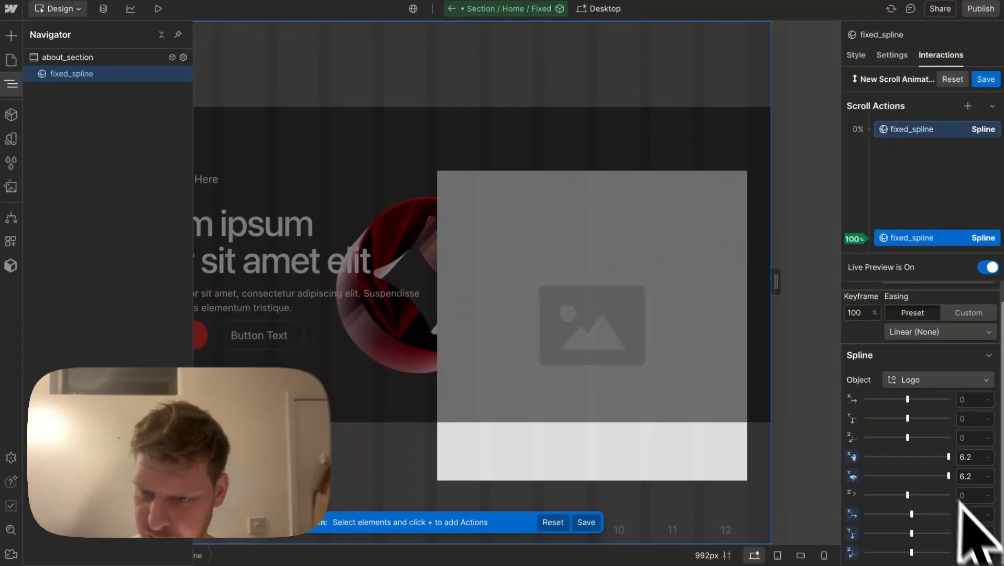
Set the Logo's X, Y and Z scale to 3 in the 100% keyframe
{"action": "left_click", "coordinate": [977, 516]}
{"action": "type", "text": "3"}
{"action": "key", "text": "Return"}
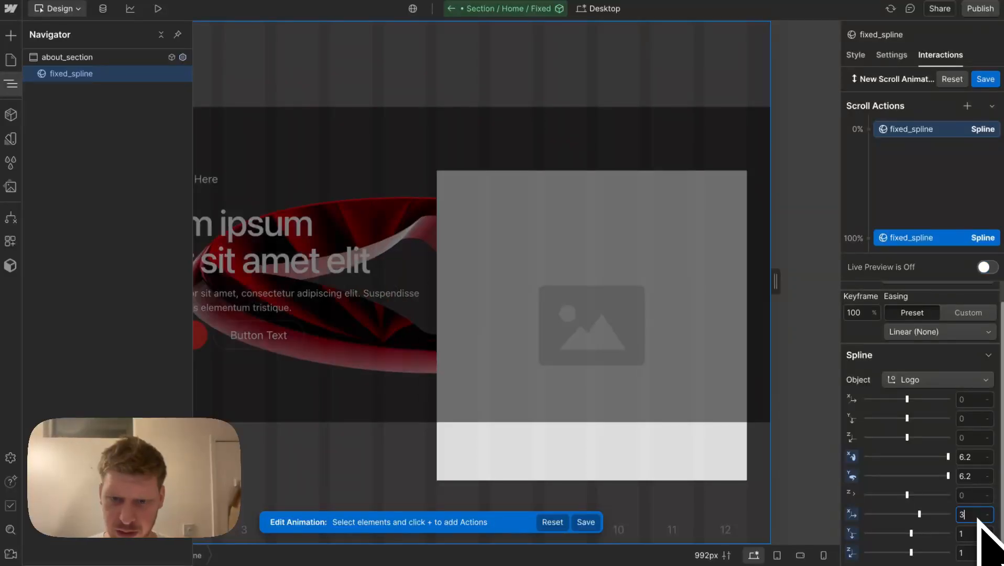
{"action": "left_click", "coordinate": [976, 533]}
{"action": "type", "text": "3"}
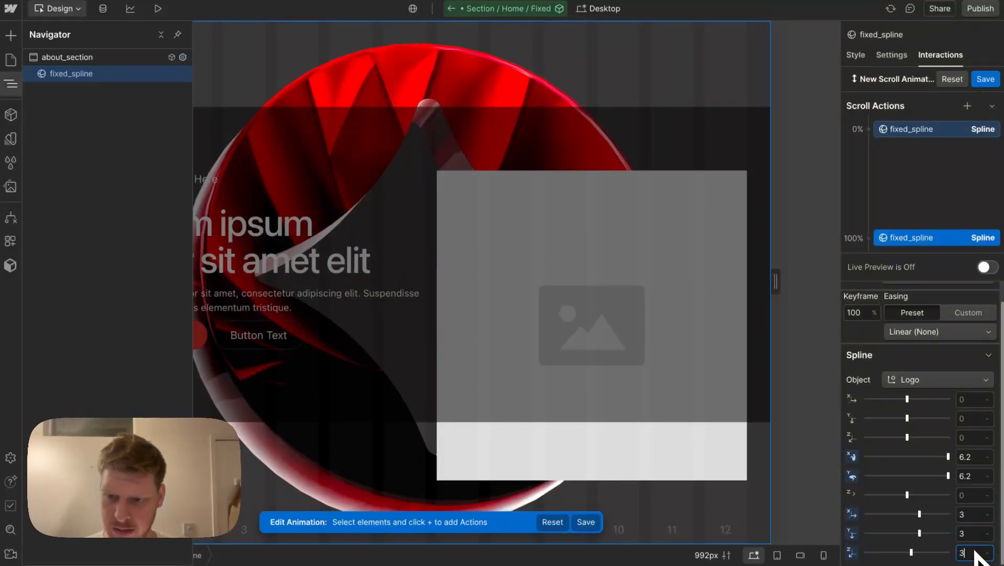
{"action": "left_click", "coordinate": [974, 551]}
{"action": "type", "text": "3"}
{"action": "key", "text": "Return"}
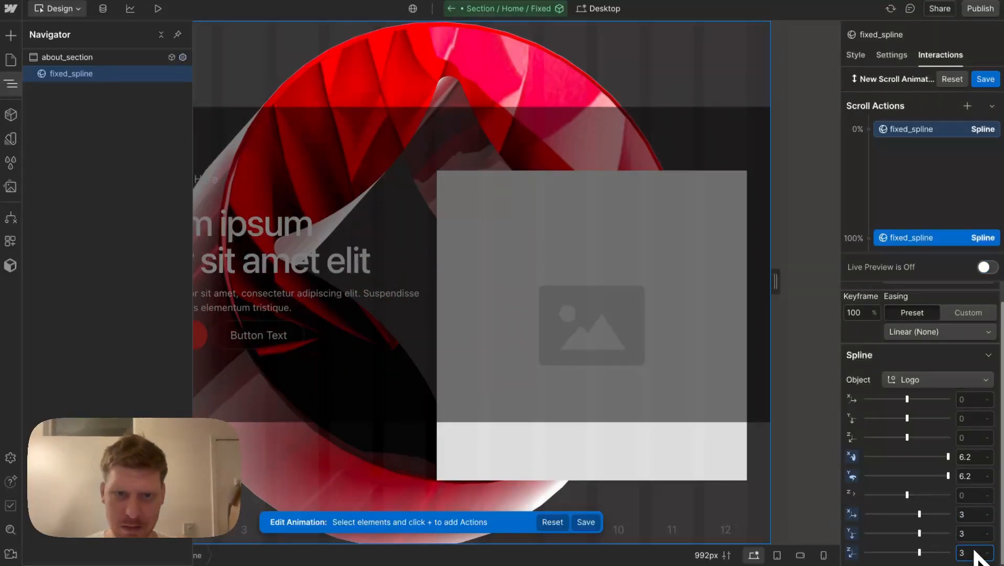
Turn on Live Preview and preview the page, examining how the fixed logo rotates and scales over the full scroll
{"action": "left_click", "coordinate": [987, 267]}
{"action": "scroll", "coordinate": [404, 212], "scroll_direction": "up", "scroll_amount": 5}
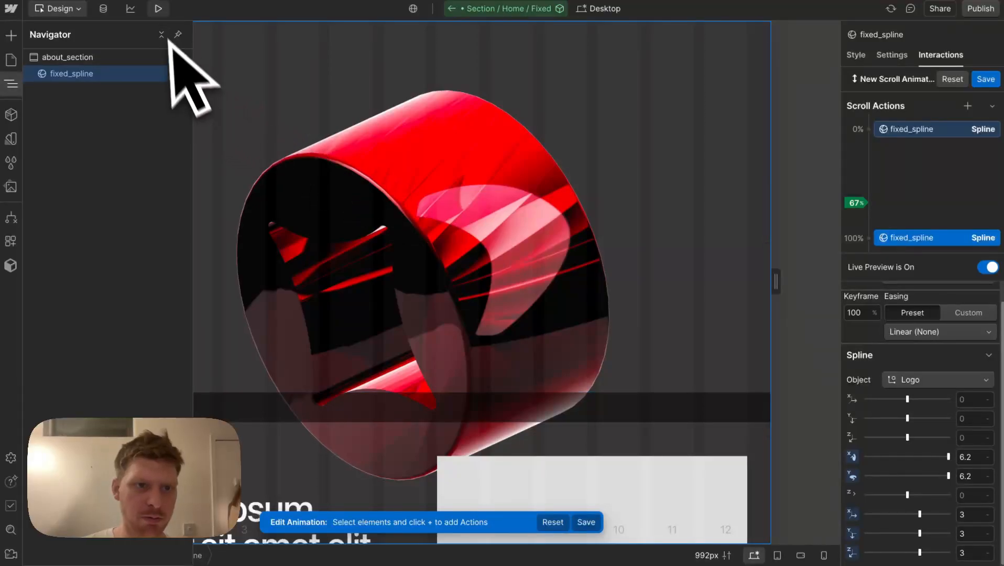
{"action": "key", "text": "alt+p"}
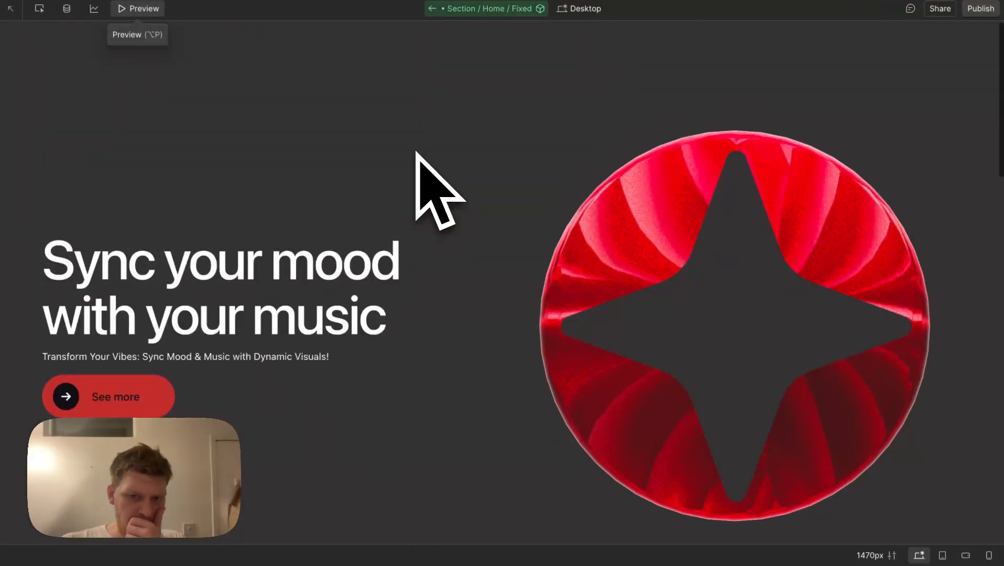
{"action": "scroll", "coordinate": [415, 152], "scroll_direction": "down", "scroll_amount": 10}
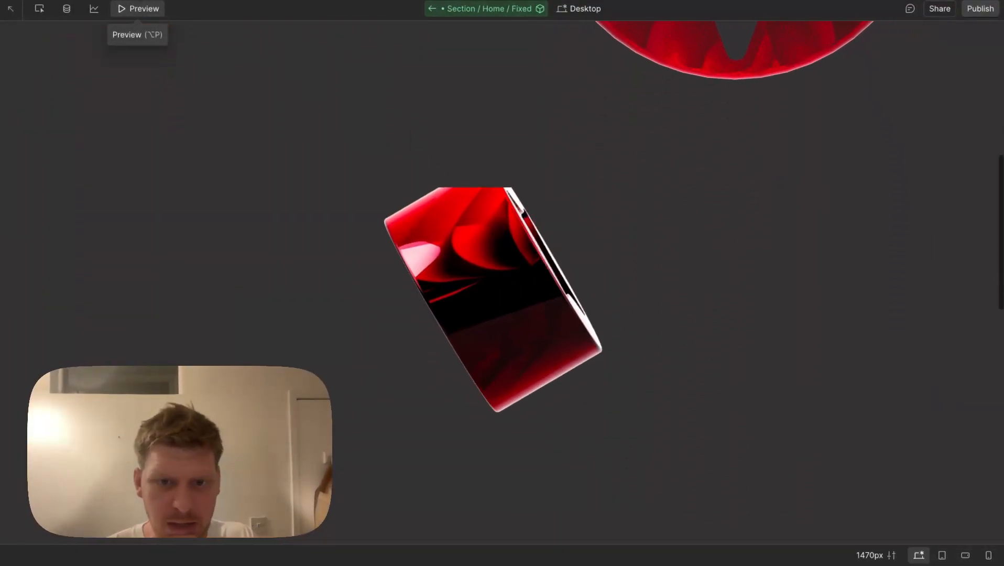
{"action": "scroll", "coordinate": [416, 152], "scroll_direction": "down", "scroll_amount": 10}
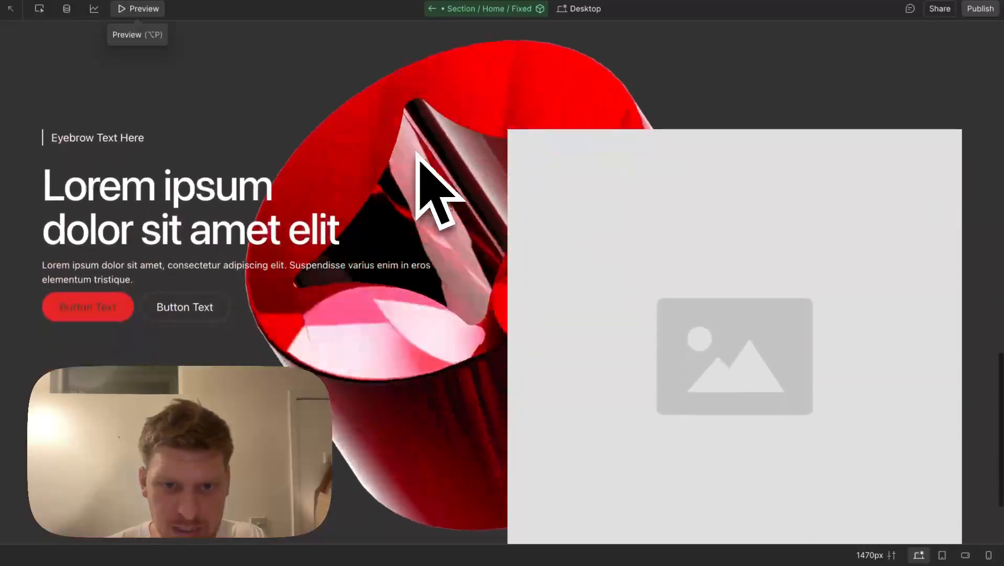
{"action": "scroll", "coordinate": [415, 152], "scroll_direction": "up", "scroll_amount": 15}
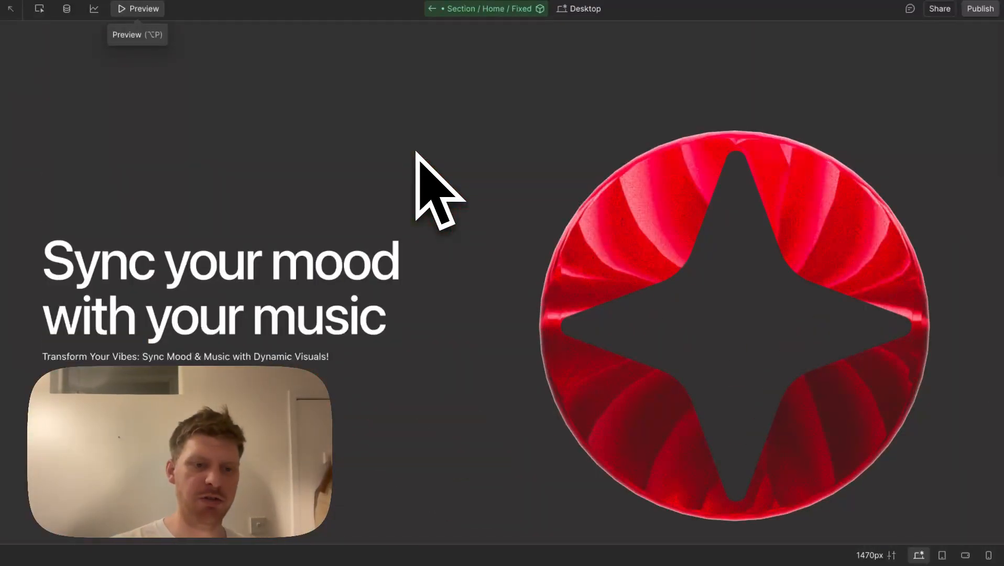
{"action": "scroll", "coordinate": [415, 152], "scroll_direction": "down", "scroll_amount": 15}
{"action": "scroll", "coordinate": [416, 152], "scroll_direction": "up", "scroll_amount": 15}
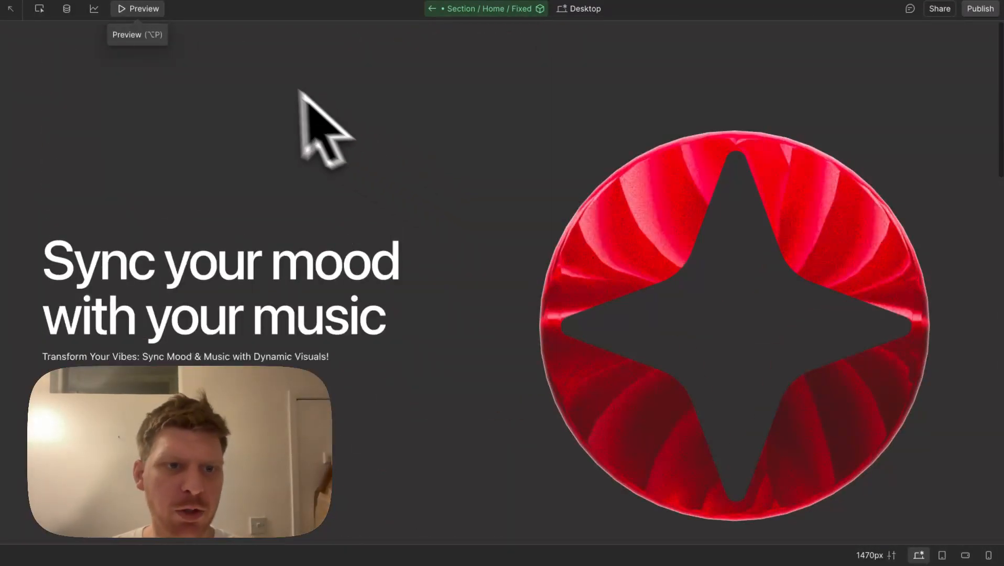
Leave preview, examine the fixed logo against the sections on the canvas, and preview the page again
{"action": "left_click", "coordinate": [152, 9]}
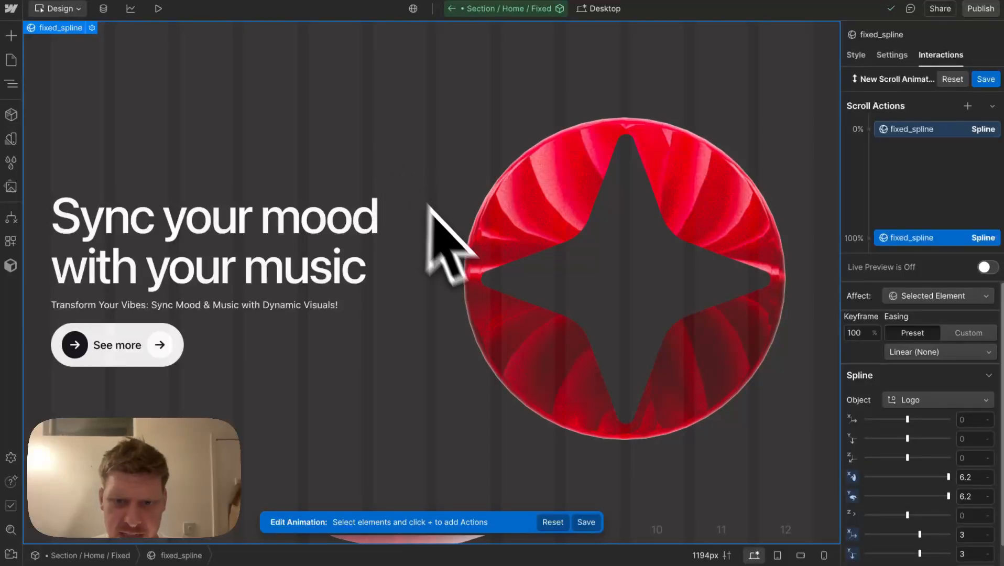
{"action": "scroll", "coordinate": [463, 253], "scroll_direction": "down", "scroll_amount": 5}
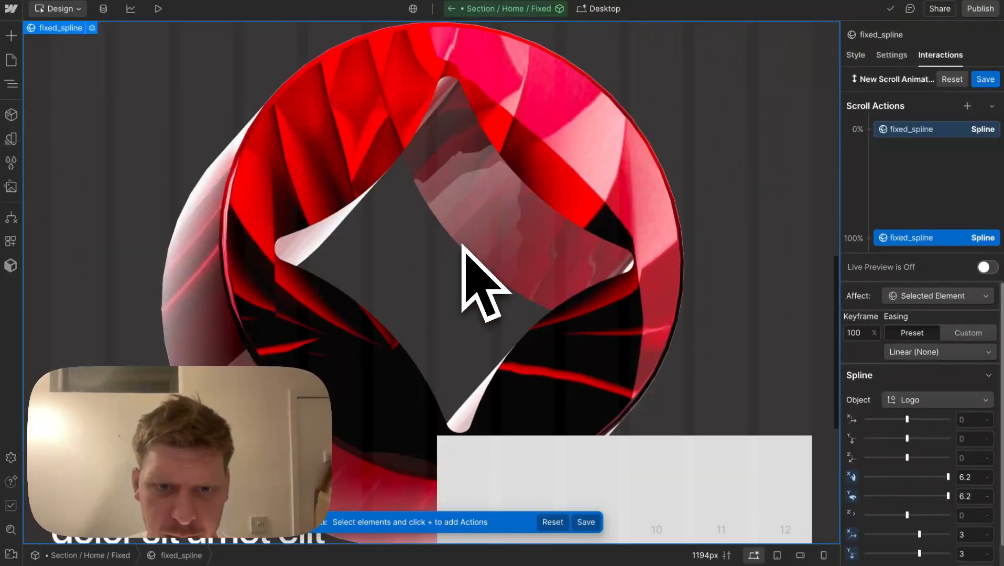
{"action": "scroll", "coordinate": [462, 245], "scroll_direction": "down", "scroll_amount": 3}
{"action": "scroll", "coordinate": [462, 245], "scroll_direction": "up", "scroll_amount": 10}
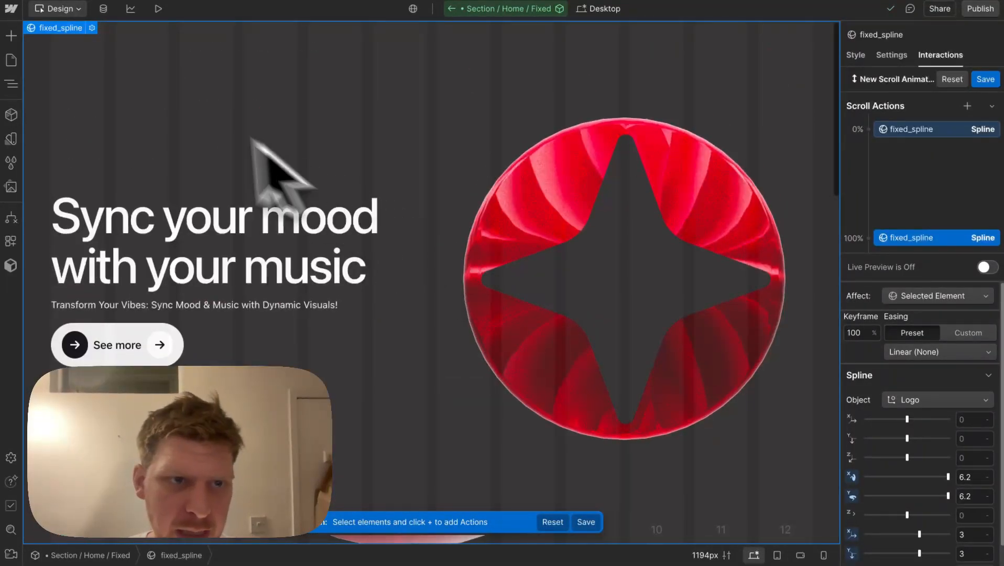
{"action": "left_click", "coordinate": [158, 9]}
{"action": "scroll", "coordinate": [353, 155], "scroll_direction": "down", "scroll_amount": 5}
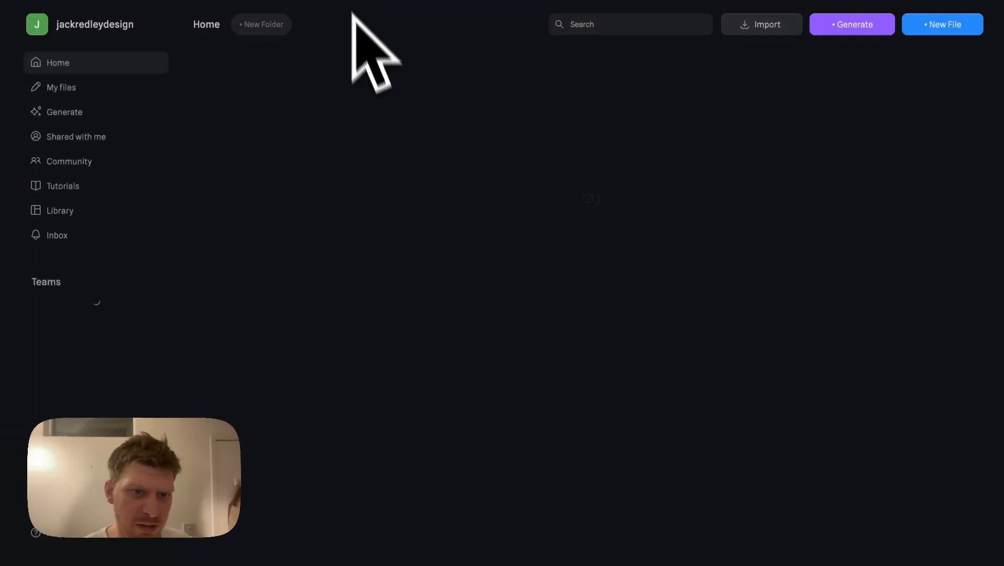
Switch to Spline, open the Logo Animation file from My Files and play its animation
{"action": "left_click", "coordinate": [102, 91]}
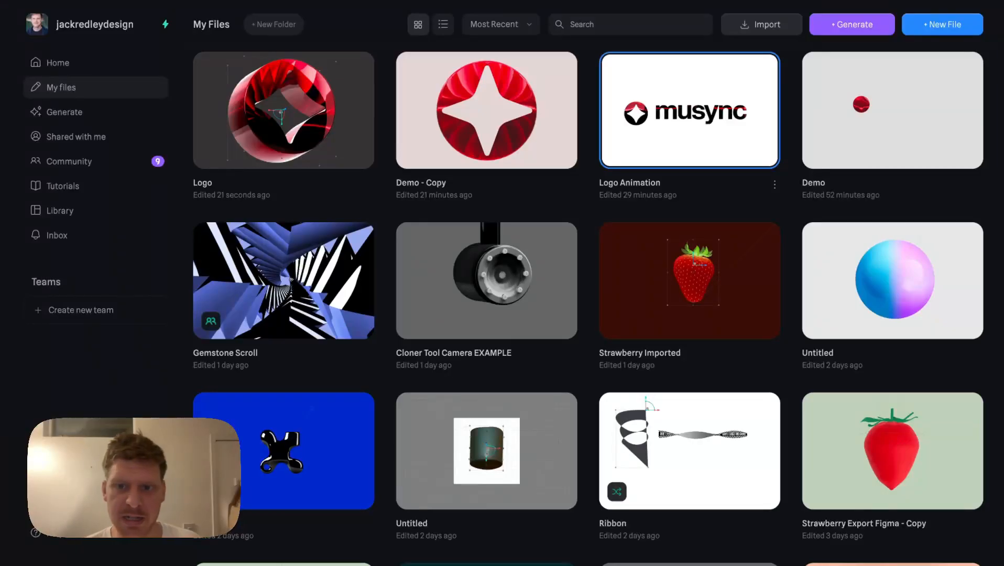
{"action": "left_click", "coordinate": [689, 111]}
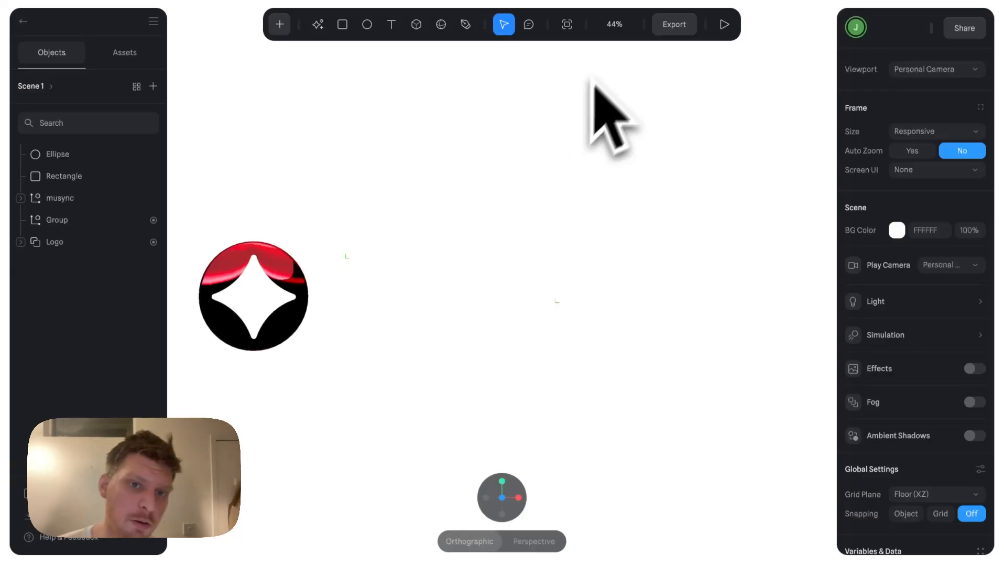
{"action": "left_click", "coordinate": [734, 27]}
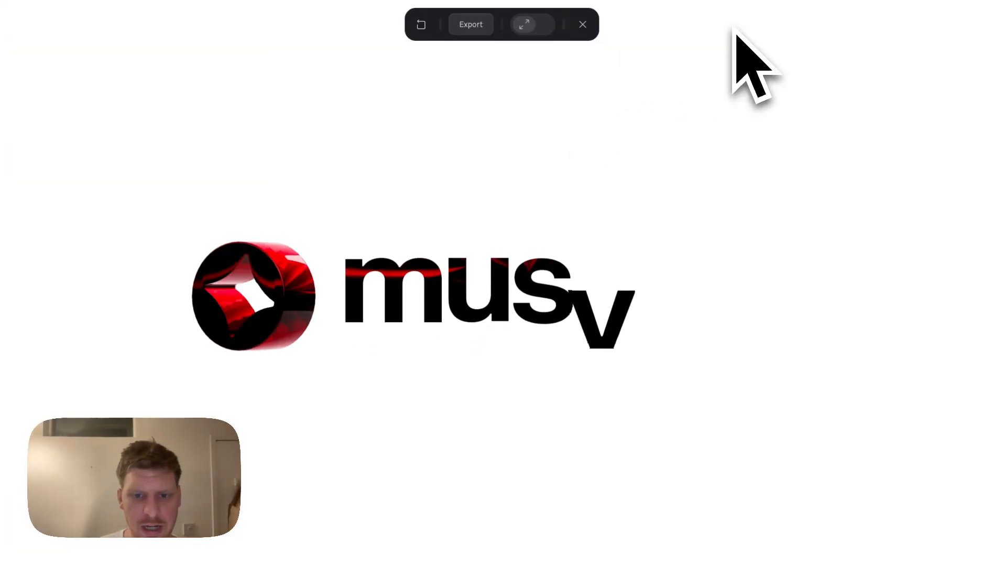
{"action": "left_click", "coordinate": [582, 24]}
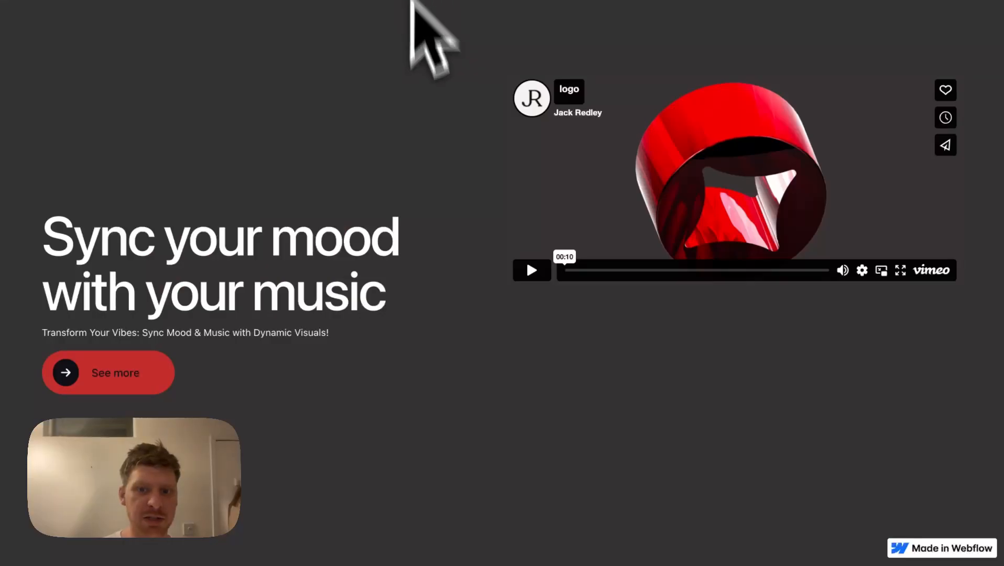
Examine the logo's scroll animation over the whole length of the published Webflow page
{"action": "scroll", "coordinate": [448, 179], "scroll_direction": "down", "scroll_amount": 10}
{"action": "scroll", "coordinate": [435, 145], "scroll_direction": "up", "scroll_amount": 15}
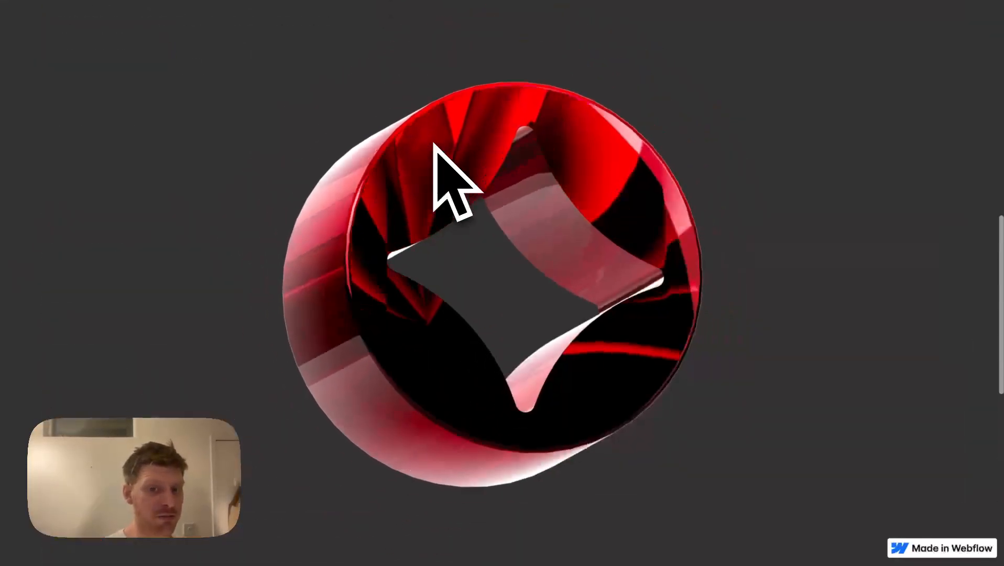
{"action": "scroll", "coordinate": [437, 148], "scroll_direction": "down", "scroll_amount": 15}
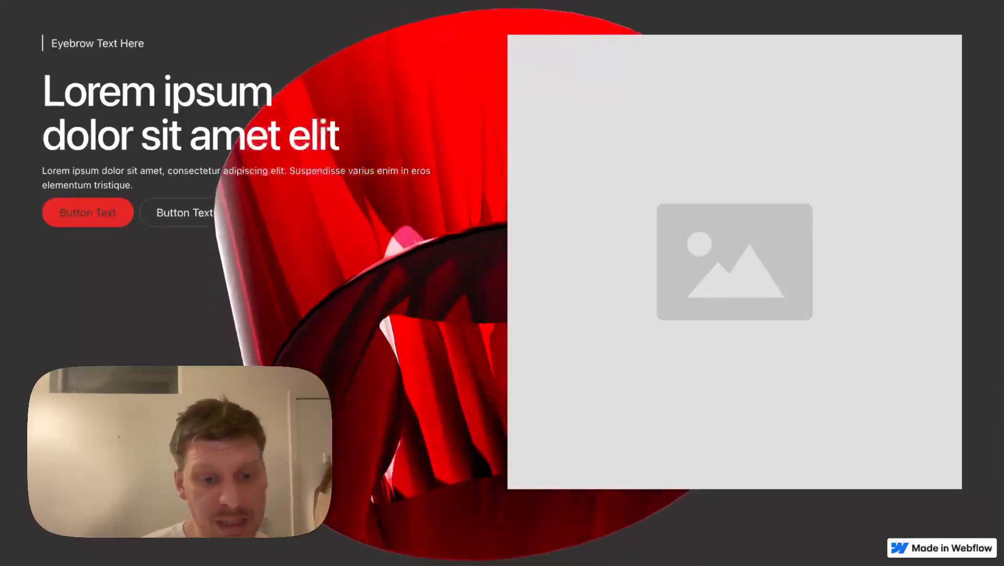
{"action": "scroll", "coordinate": [502, 283], "scroll_direction": "up", "scroll_amount": 8}
{"action": "scroll", "coordinate": [502, 282], "scroll_direction": "up", "scroll_amount": 10}
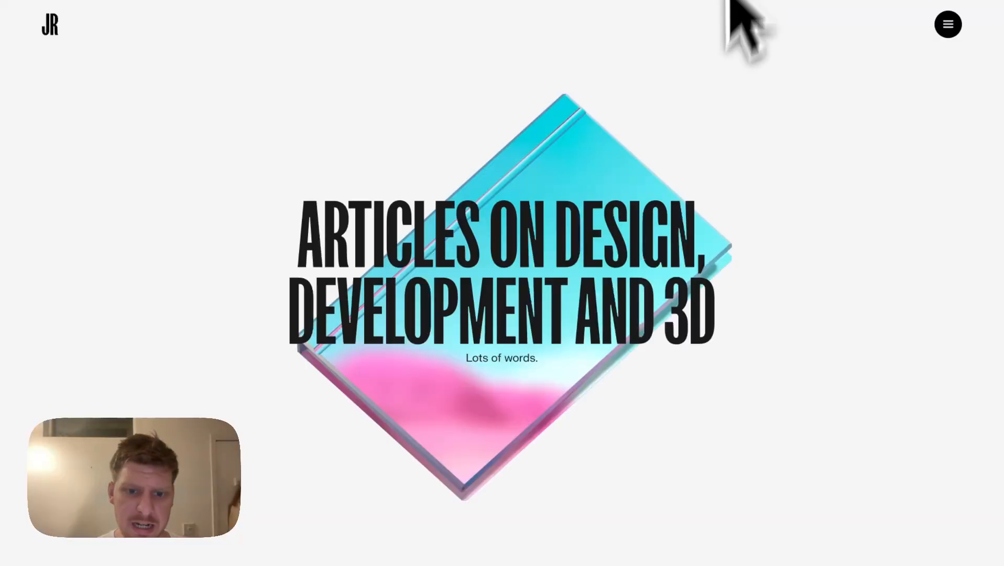
Browse the articles page of the portfolio site and read through the article on creating an AI voice assistant
{"action": "scroll", "coordinate": [712, 269], "scroll_direction": "down", "scroll_amount": 15}
{"action": "scroll", "coordinate": [712, 269], "scroll_direction": "up", "scroll_amount": 10}
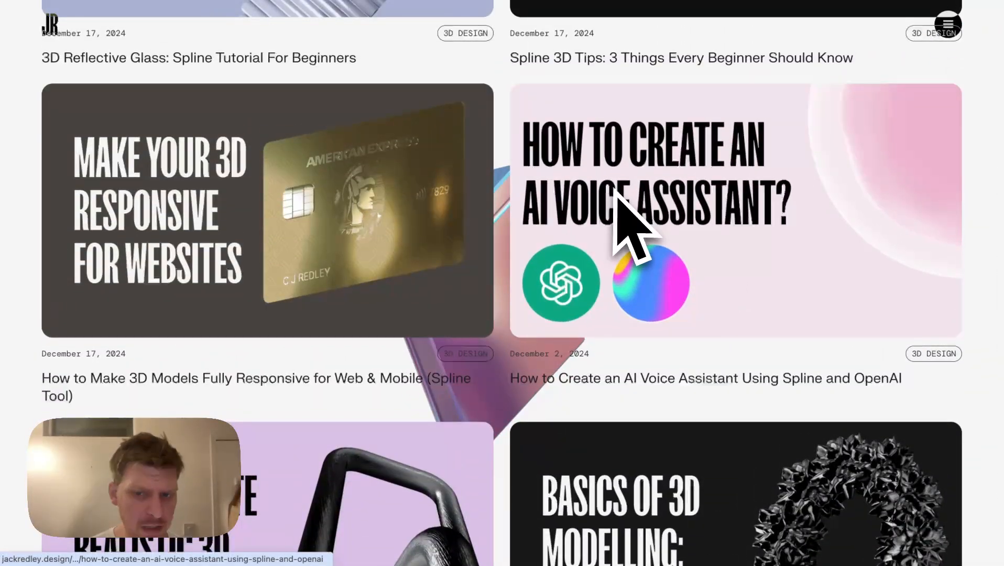
{"action": "left_click", "coordinate": [615, 190]}
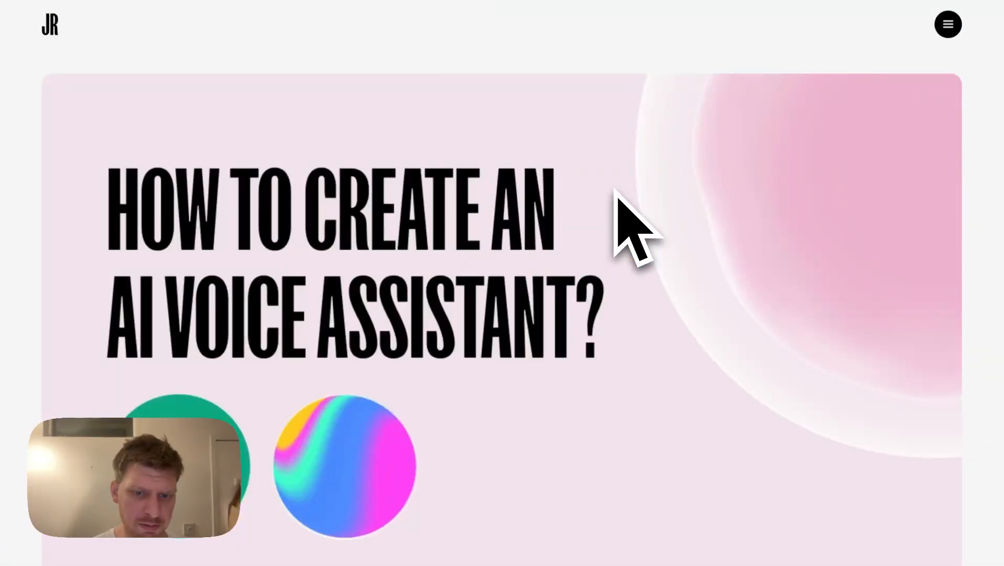
{"action": "scroll", "coordinate": [578, 258], "scroll_direction": "down", "scroll_amount": 10}
{"action": "scroll", "coordinate": [578, 257], "scroll_direction": "down", "scroll_amount": 15}
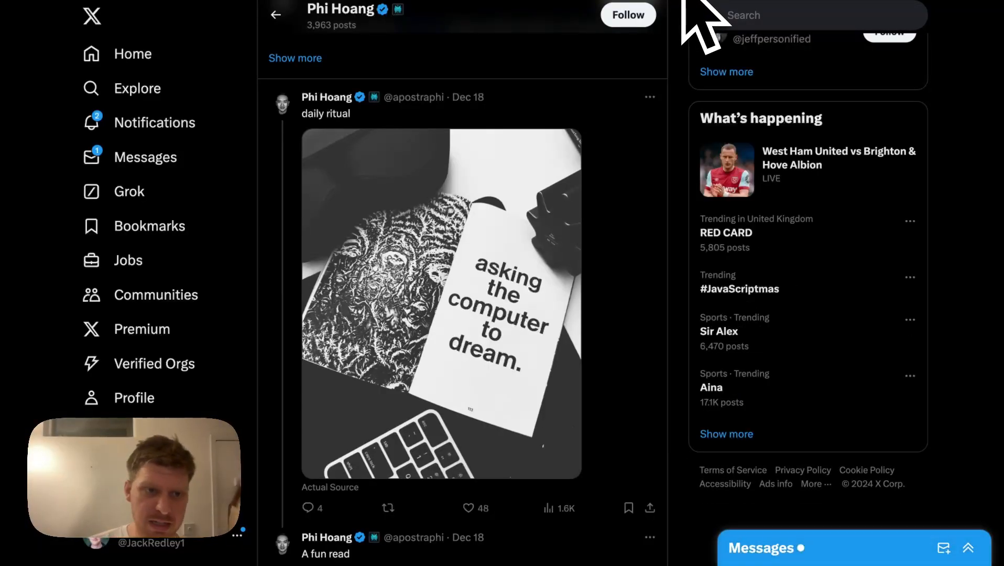
Go to the SplineTime3D Substack and look through the post "Spline 3D Tips: 3 Things Every Beginner Should Know"
{"action": "key", "text": "super+l"}
{"action": "type", "text": "subst"}
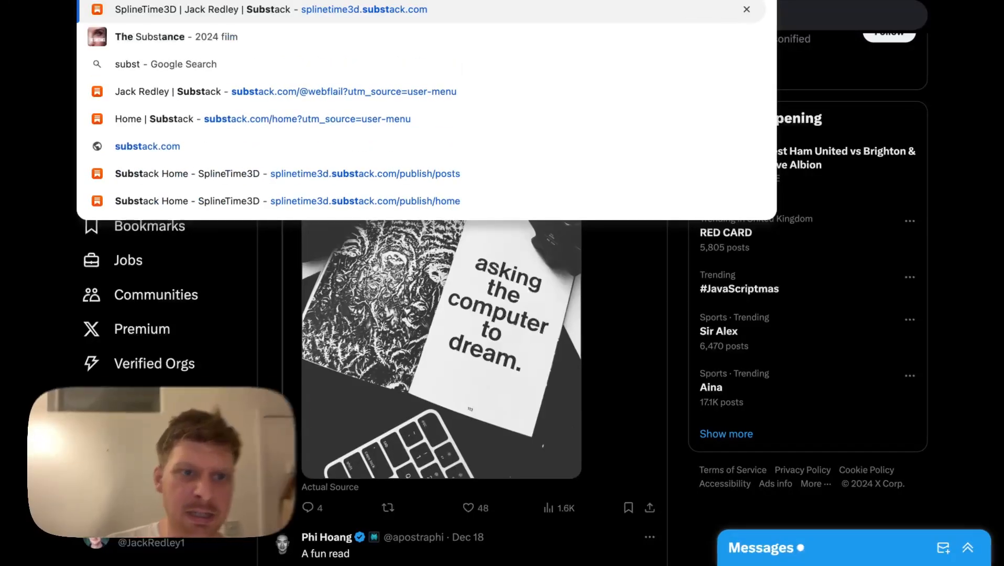
{"action": "key", "text": "Return"}
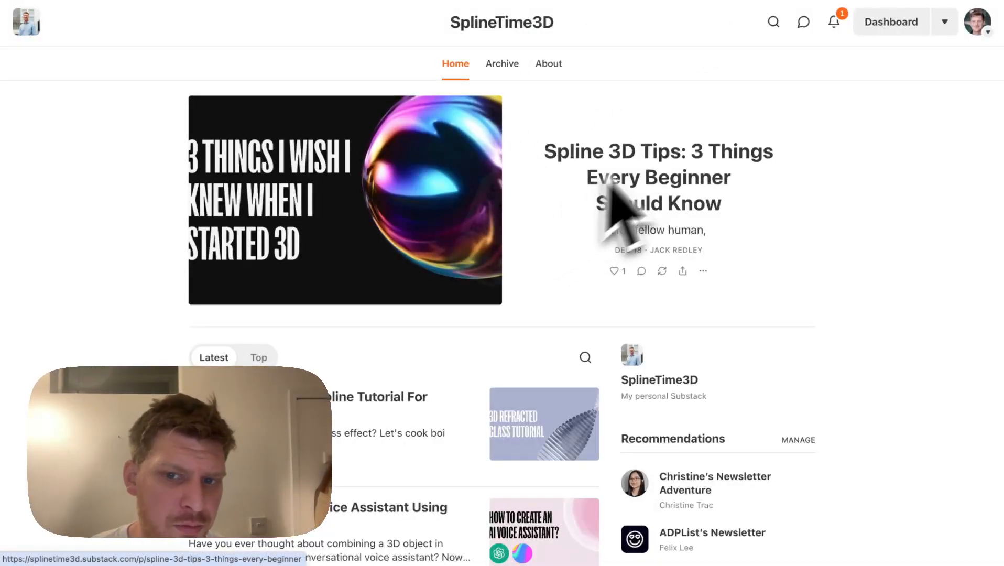
{"action": "left_click", "coordinate": [665, 178]}
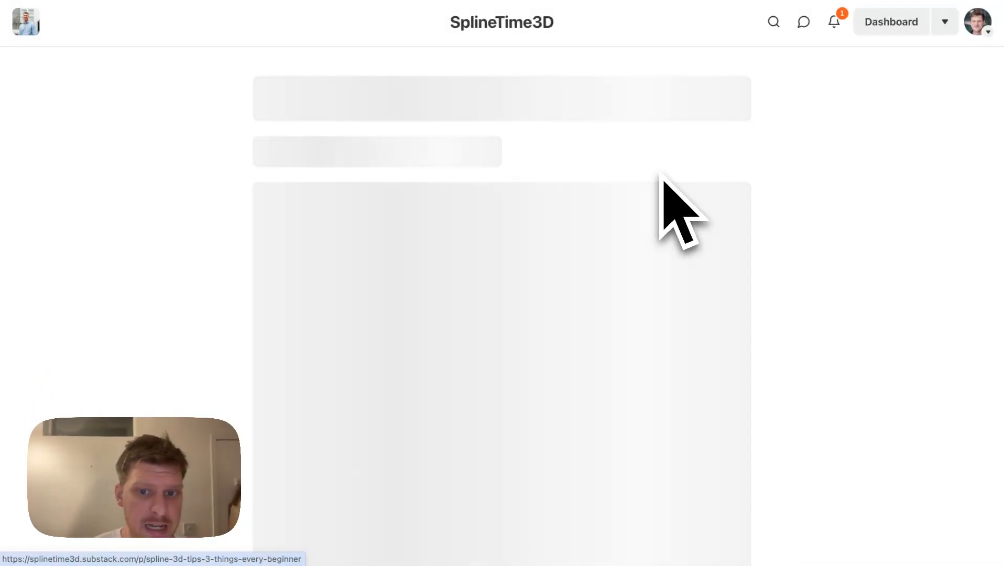
{"action": "scroll", "coordinate": [747, 160], "scroll_direction": "down", "scroll_amount": 15}
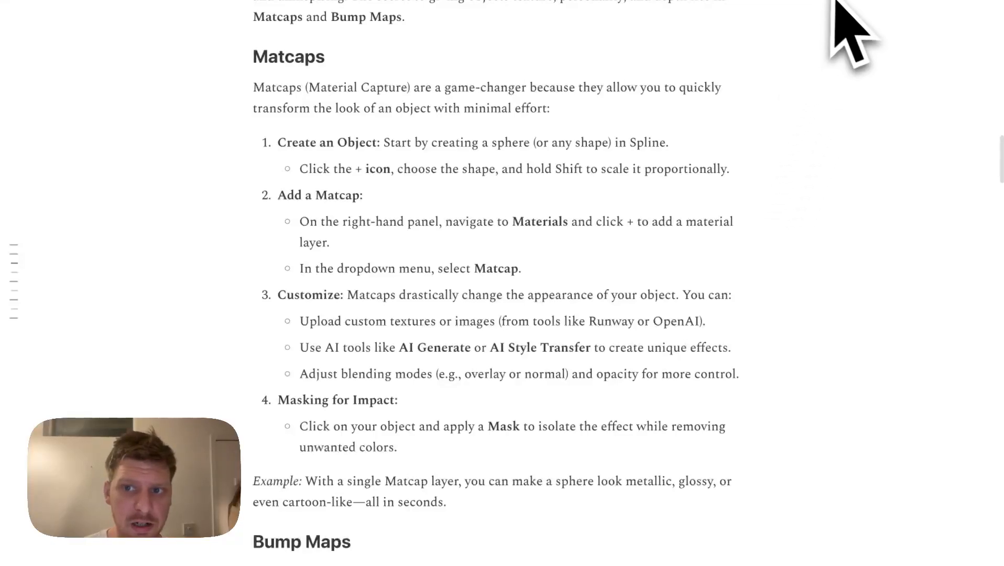
{"action": "scroll", "coordinate": [828, 32], "scroll_direction": "up", "scroll_amount": 15}
View the recent activity notifications on Substack
{"action": "left_click", "coordinate": [841, 31]}
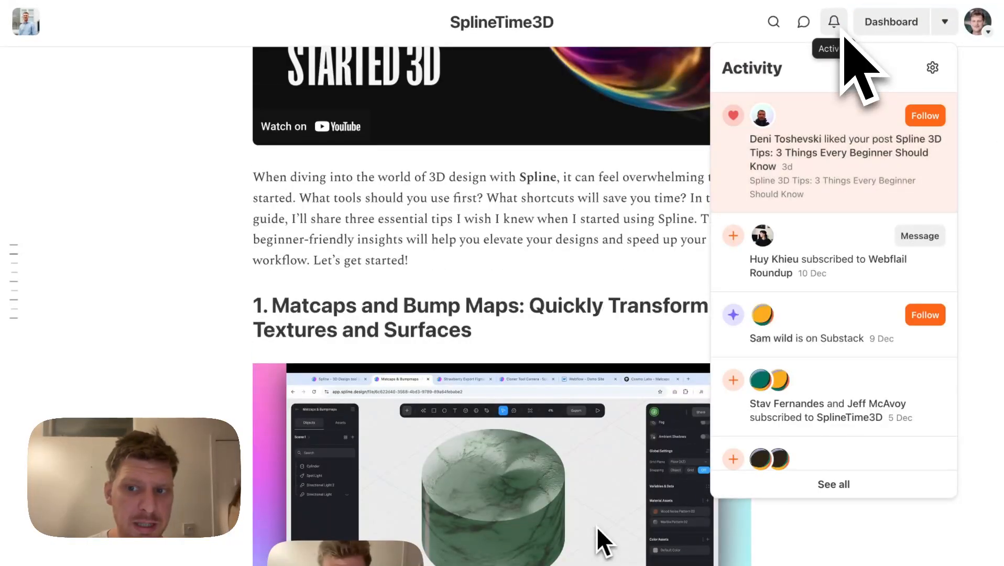
{"action": "left_click", "coordinate": [841, 30]}
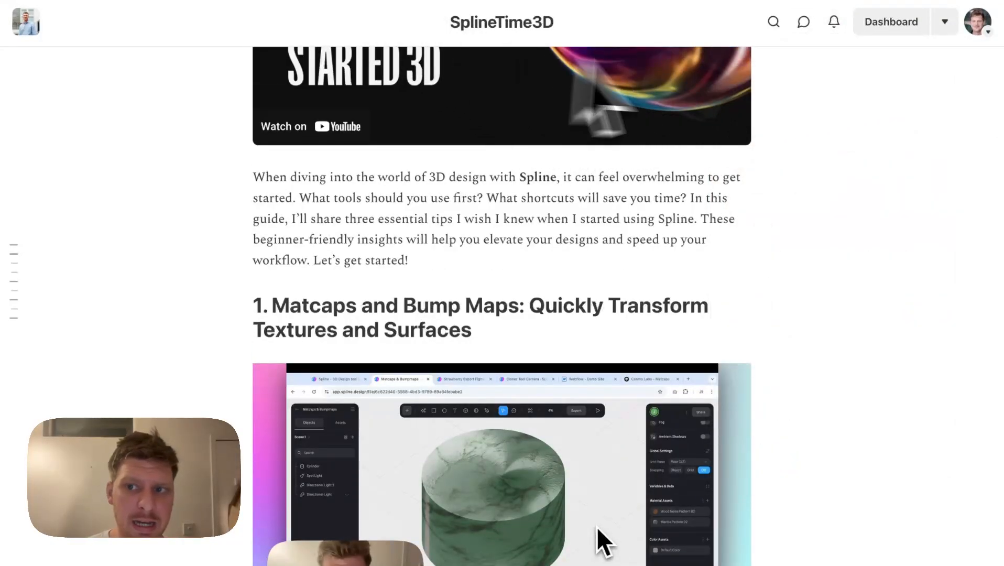
{"action": "left_click", "coordinate": [838, 31]}
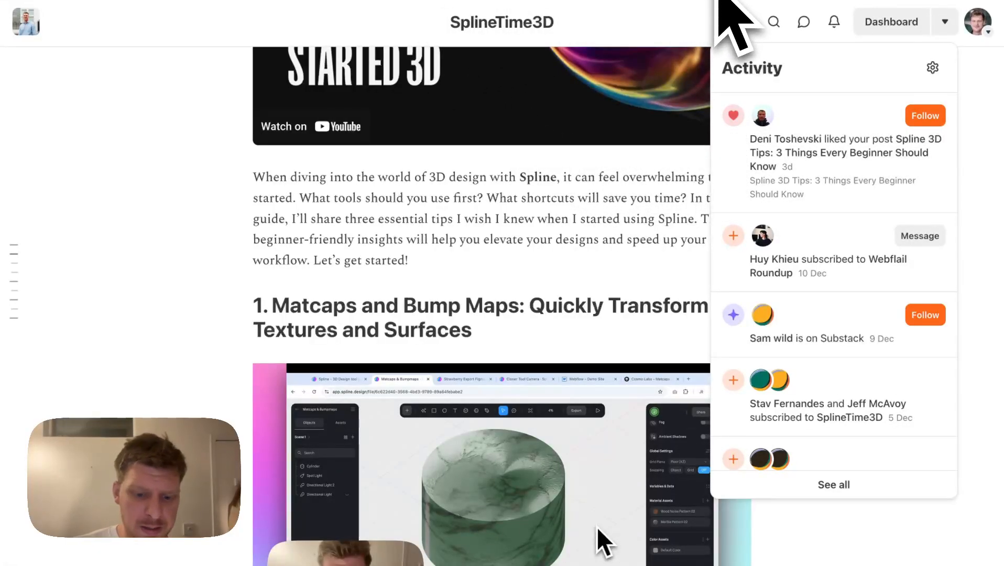
Switch to X, open the account's own profile and look through its posts
{"action": "type", "text": "t"}
{"action": "key", "text": "Return"}
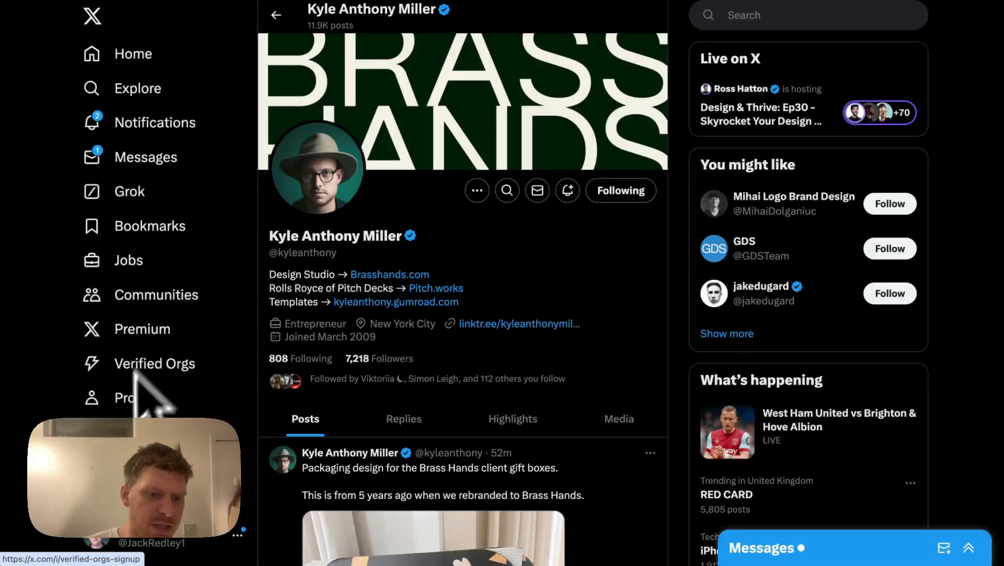
{"action": "left_click", "coordinate": [128, 397]}
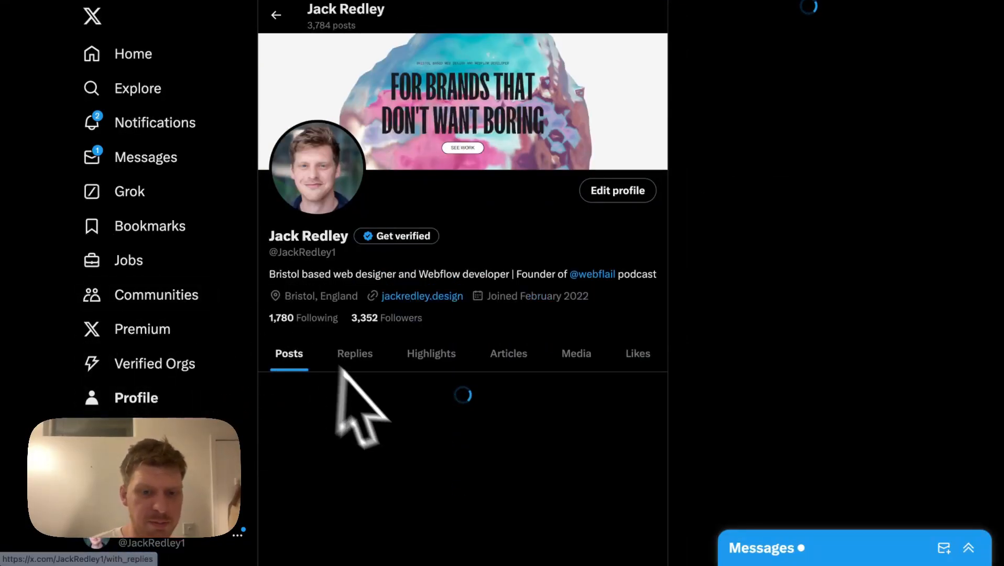
{"action": "scroll", "coordinate": [338, 369], "scroll_direction": "down", "scroll_amount": 10}
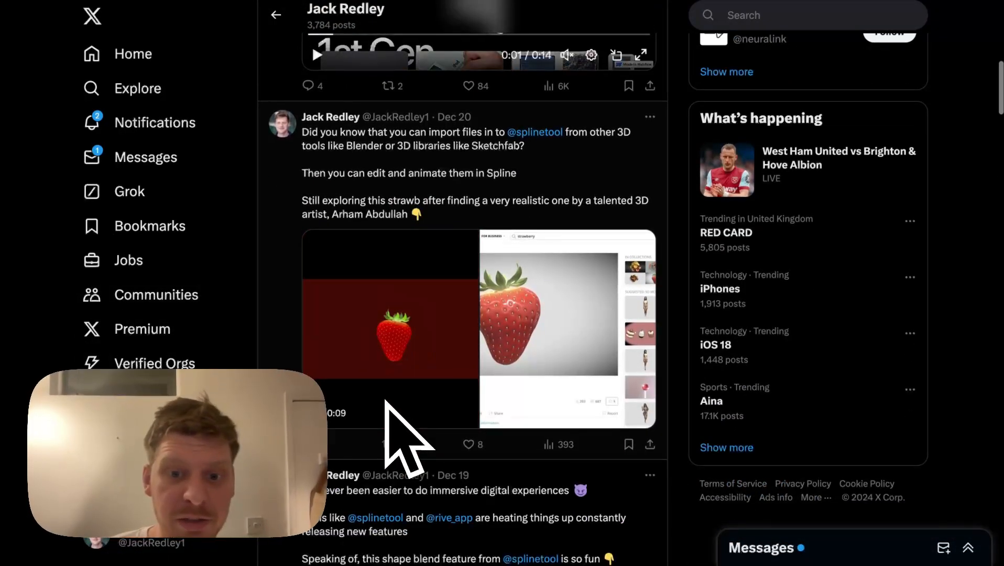
{"action": "scroll", "coordinate": [386, 401], "scroll_direction": "down", "scroll_amount": 18}
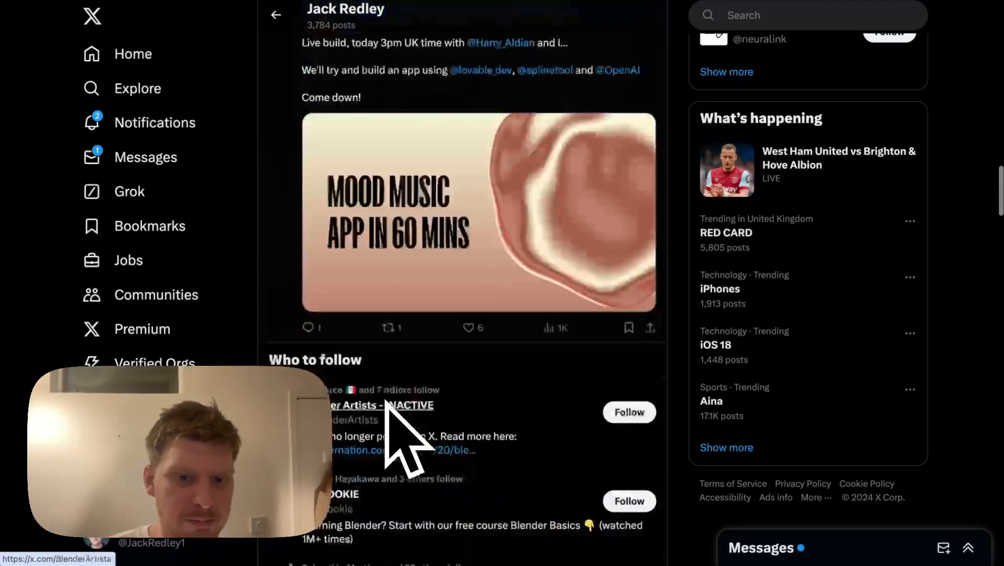
{"action": "scroll", "coordinate": [387, 401], "scroll_direction": "down", "scroll_amount": 15}
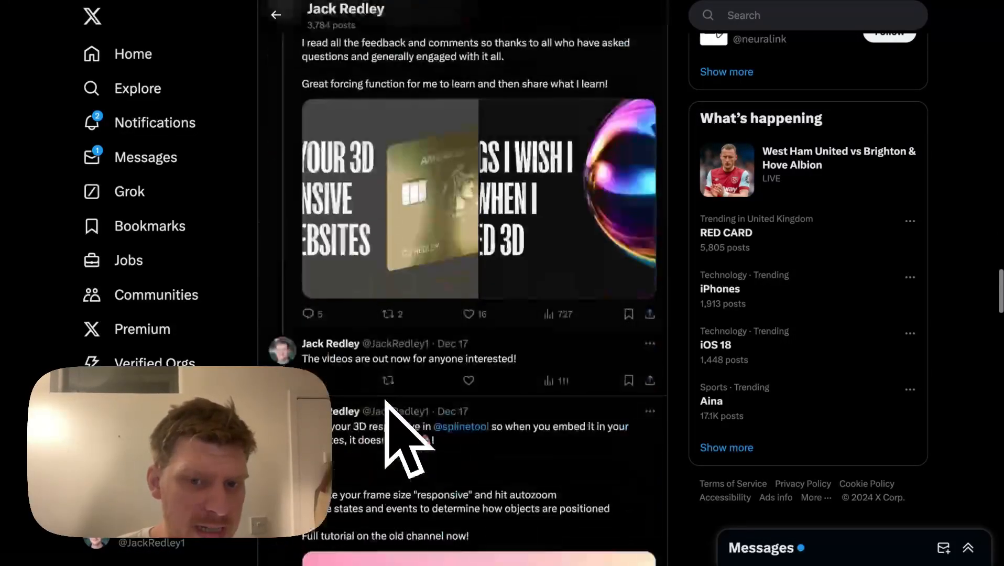
{"action": "scroll", "coordinate": [386, 409], "scroll_direction": "down", "scroll_amount": 15}
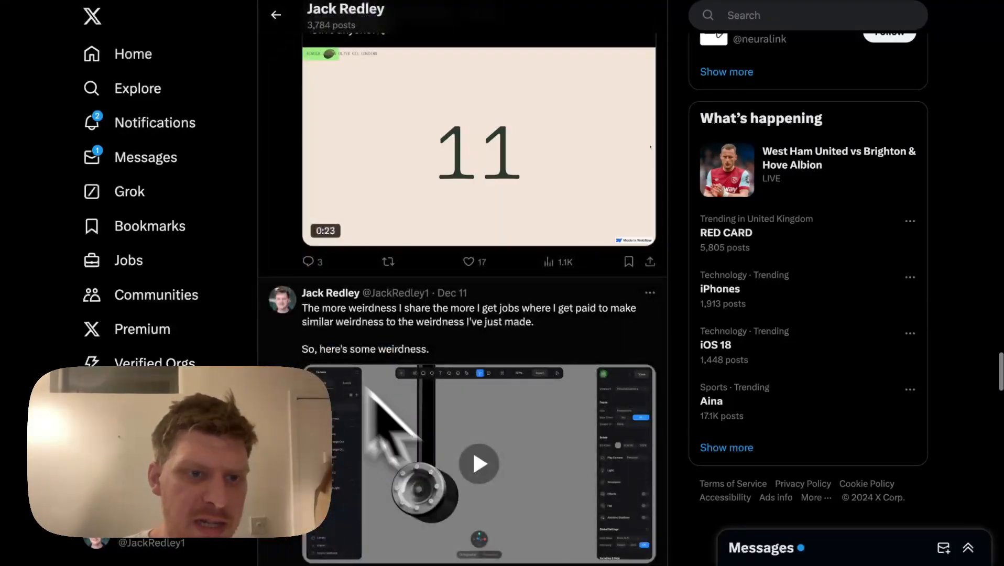
Check the account's notifications and messages on X and return to its profile
{"action": "left_click", "coordinate": [135, 126]}
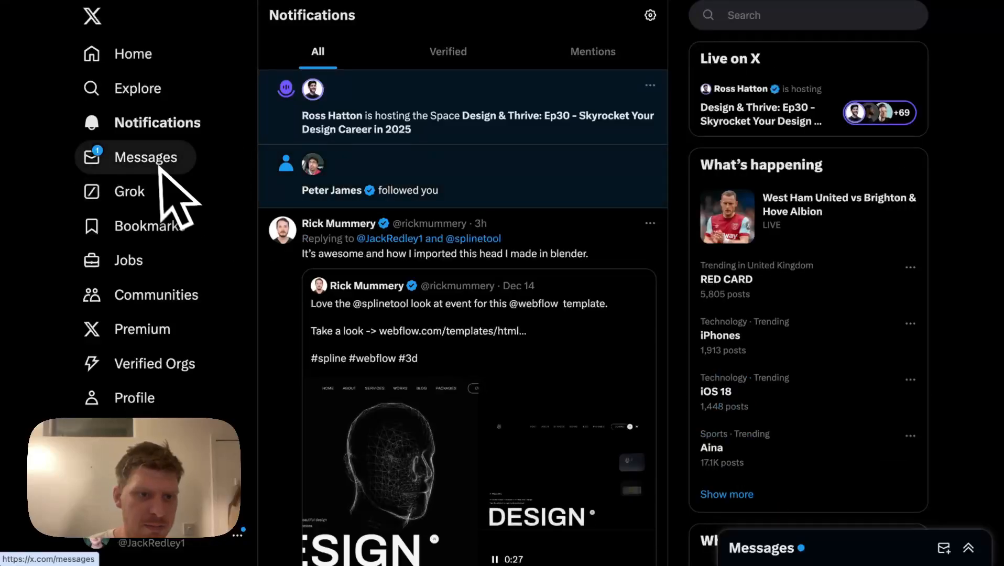
{"action": "left_click", "coordinate": [160, 169]}
{"action": "left_click", "coordinate": [127, 406]}
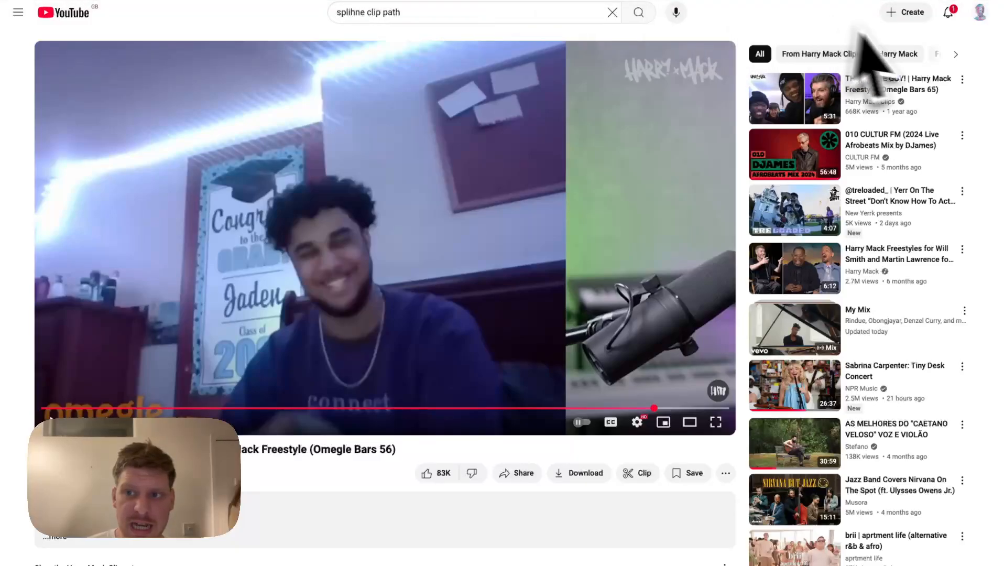
Open the account's own channel page on YouTube and look through its videos
{"action": "left_click", "coordinate": [981, 17]}
{"action": "key", "text": "Escape"}
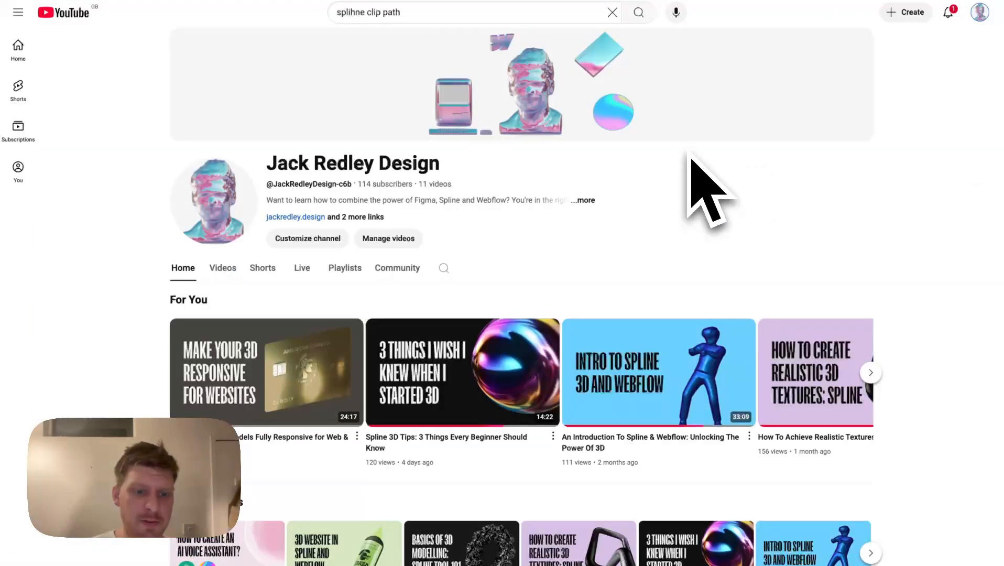
{"action": "scroll", "coordinate": [629, 235], "scroll_direction": "down", "scroll_amount": 8}
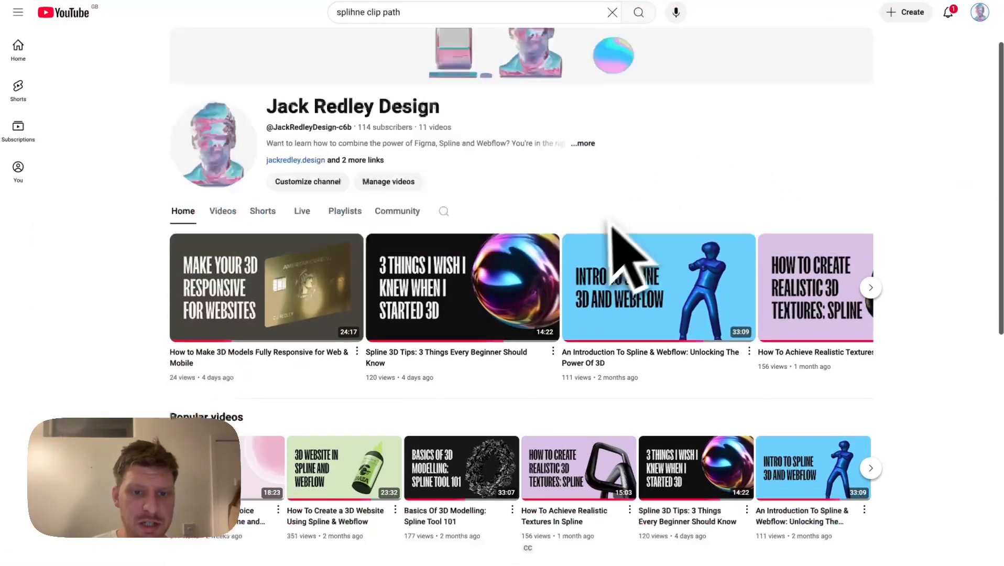
{"action": "scroll", "coordinate": [601, 237], "scroll_direction": "down", "scroll_amount": 2}
{"action": "scroll", "coordinate": [600, 237], "scroll_direction": "up", "scroll_amount": 10}
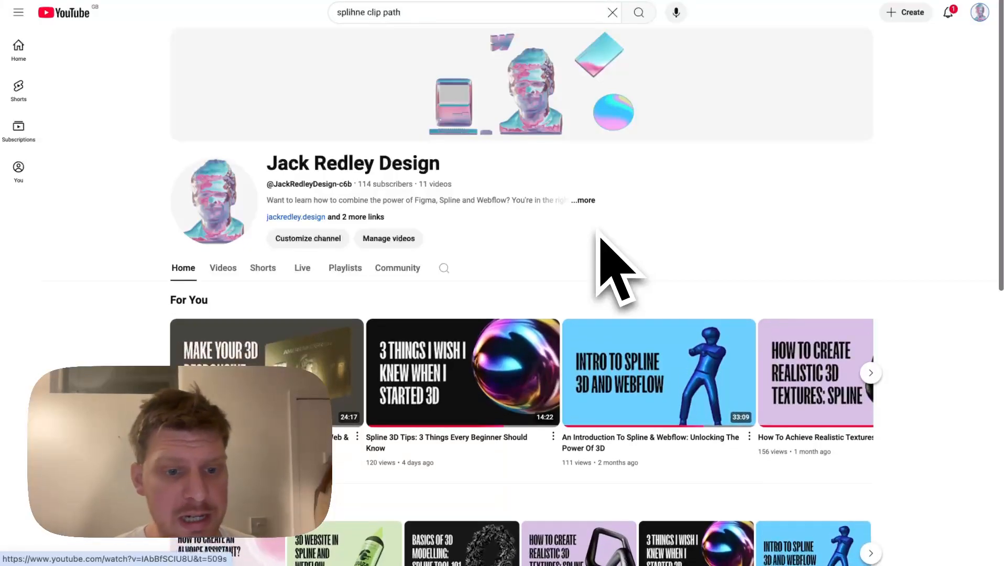